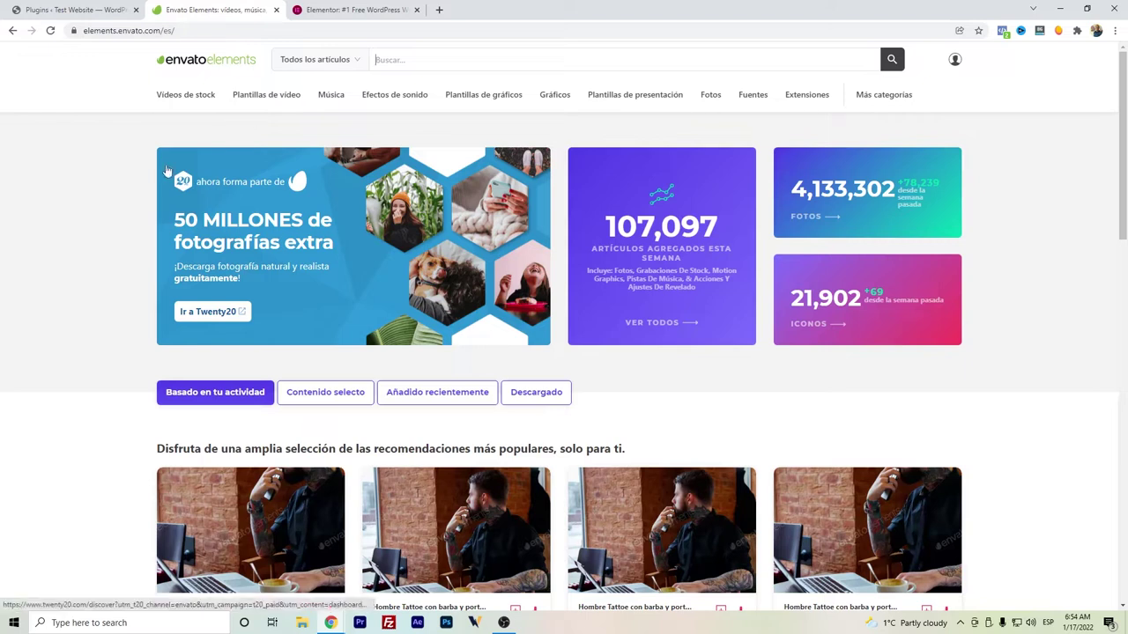
Check the Elementor site tab, then return to the WordPress Installed Plugins page listing LiteSpeed Cache.
{"action": "left_click", "coordinate": [318, 18]}
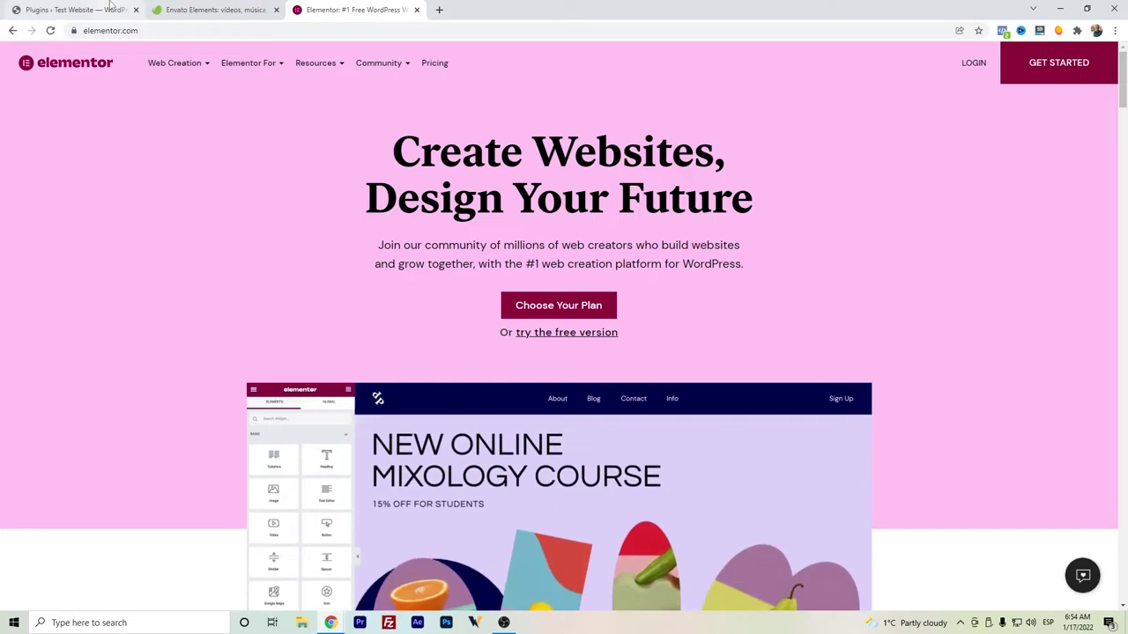
{"action": "left_click", "coordinate": [106, 7]}
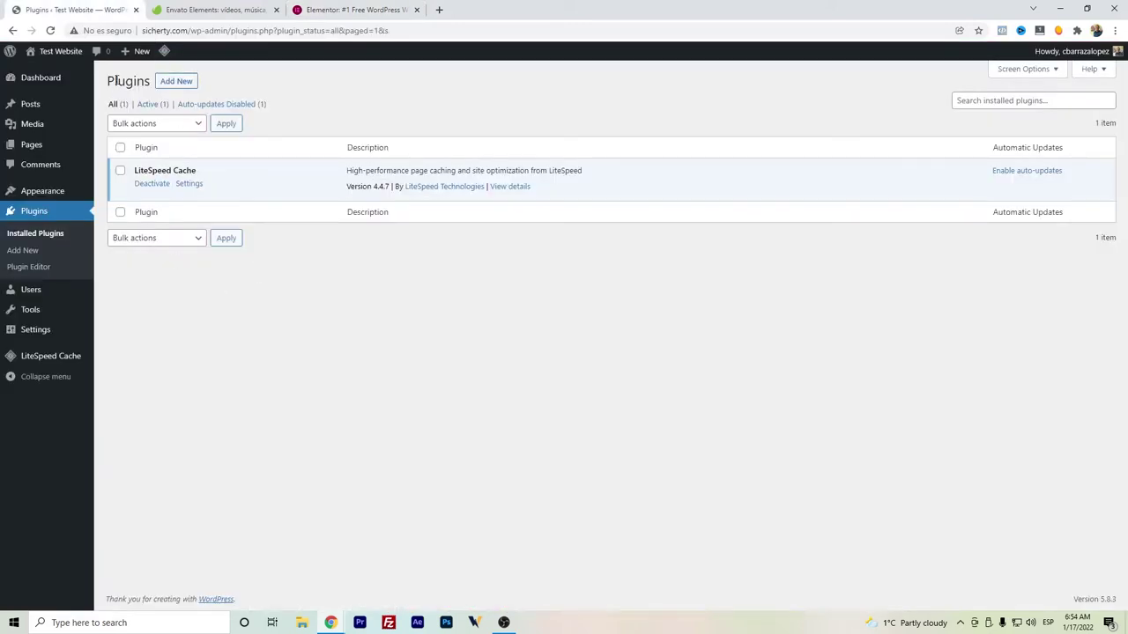
Search new plugins for 'envato elements', then install and activate Envato Elements and Elementor.
{"action": "left_click", "coordinate": [179, 81]}
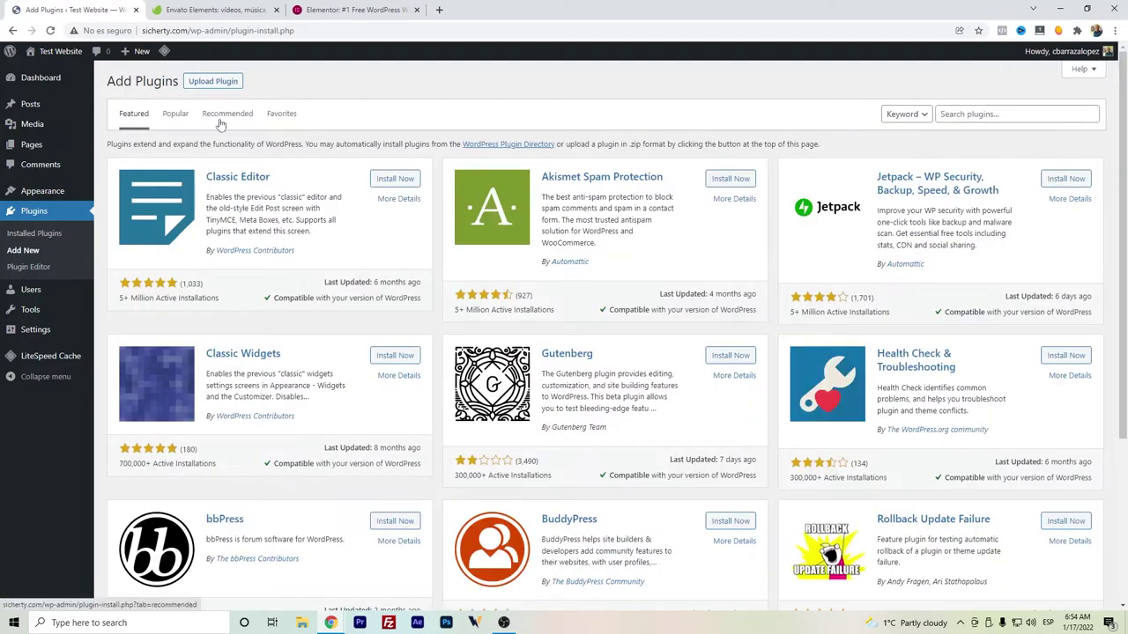
{"action": "left_click", "coordinate": [952, 120]}
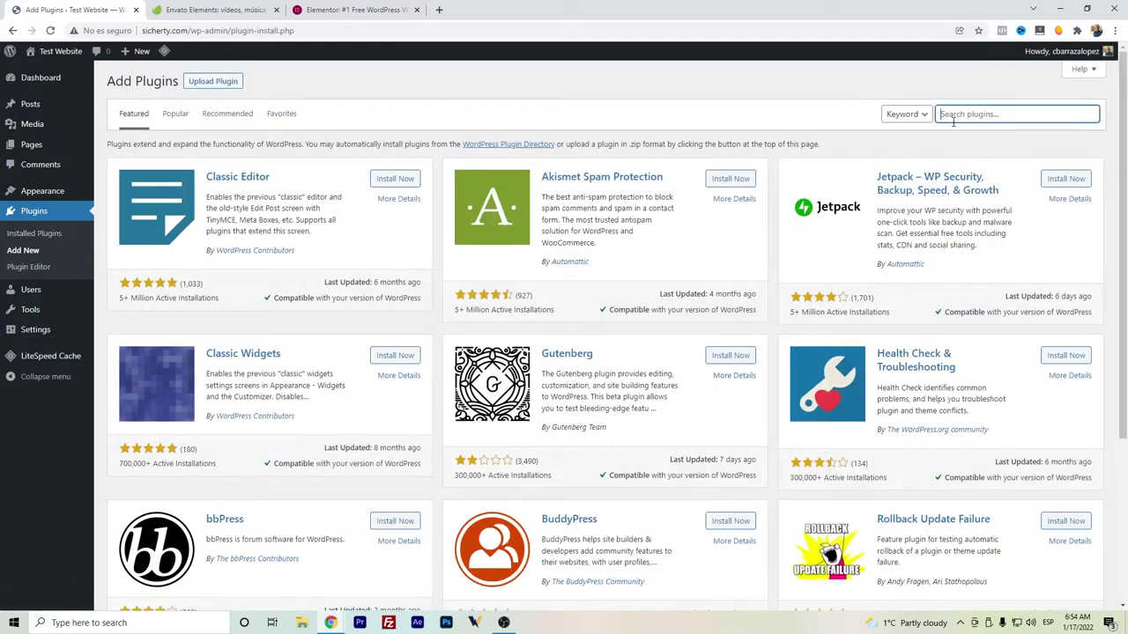
{"action": "type", "text": "envato elements"}
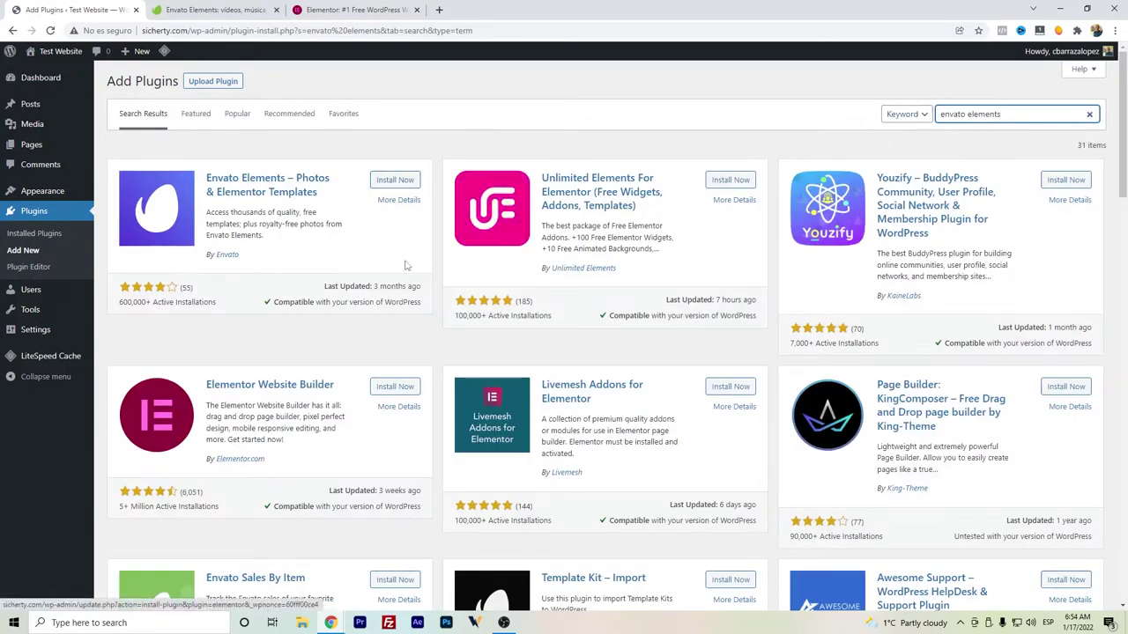
{"action": "left_click", "coordinate": [396, 188]}
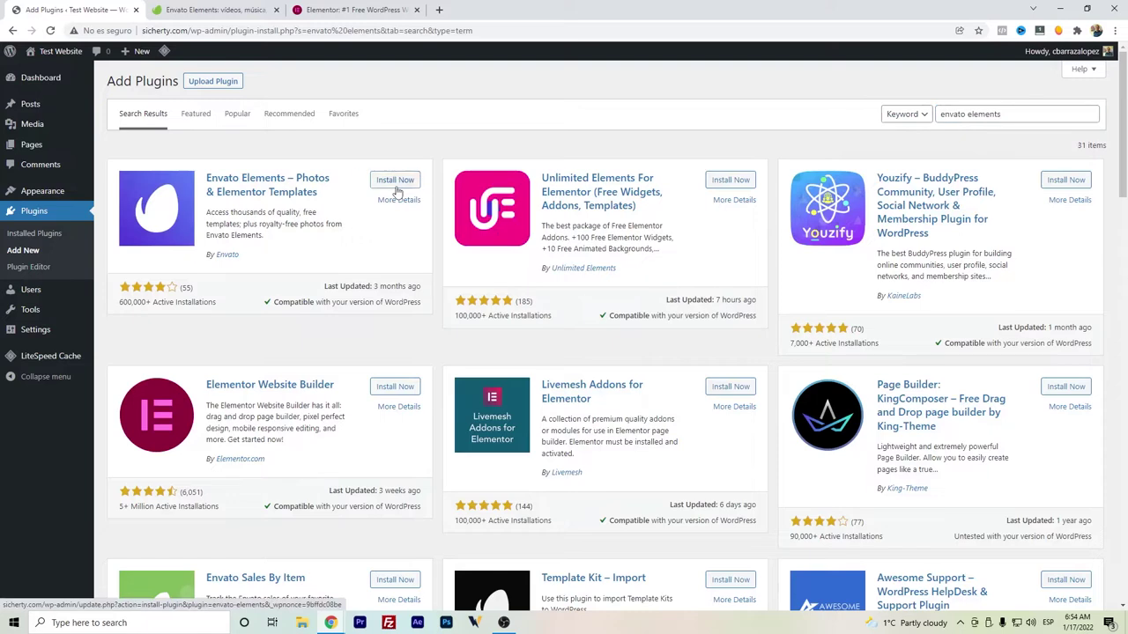
{"action": "left_click", "coordinate": [384, 389]}
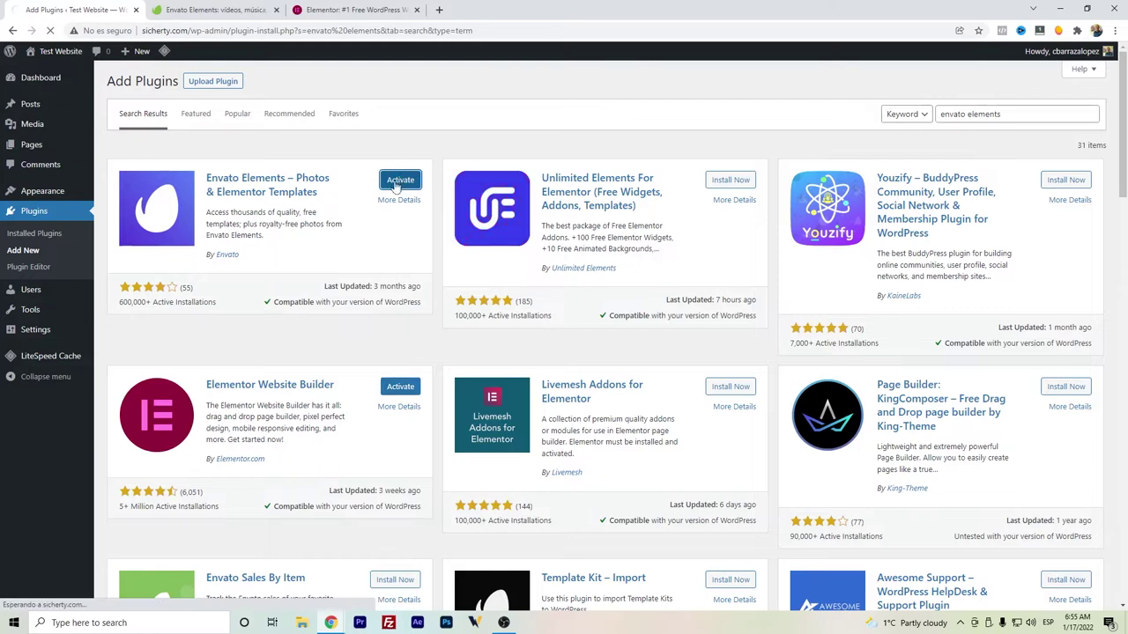
{"action": "left_click", "coordinate": [399, 181]}
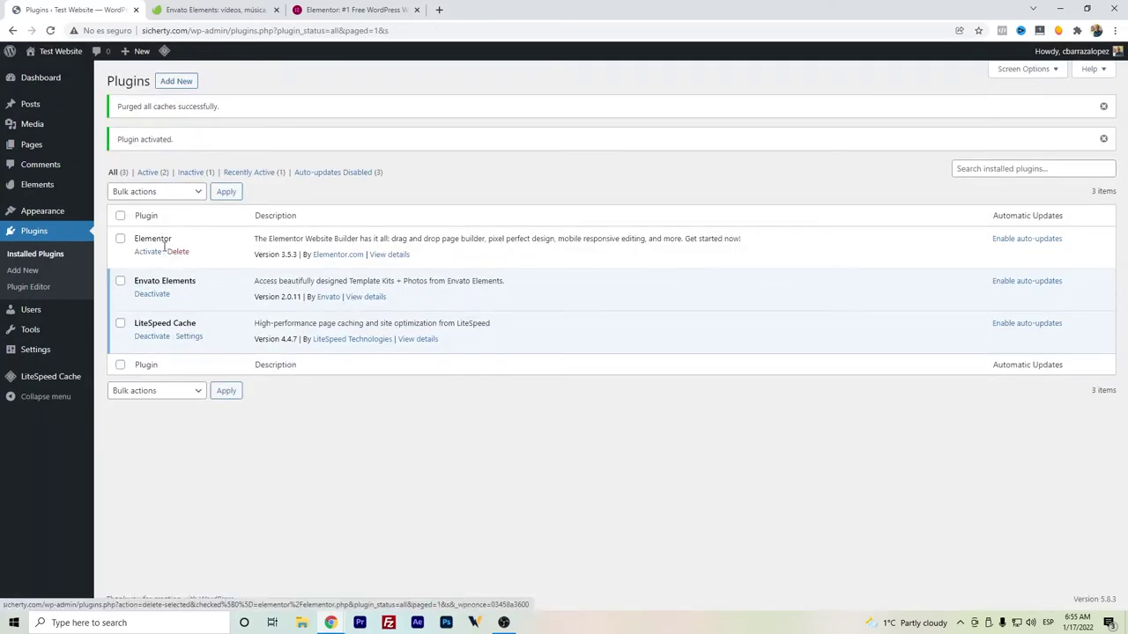
{"action": "left_click", "coordinate": [154, 253]}
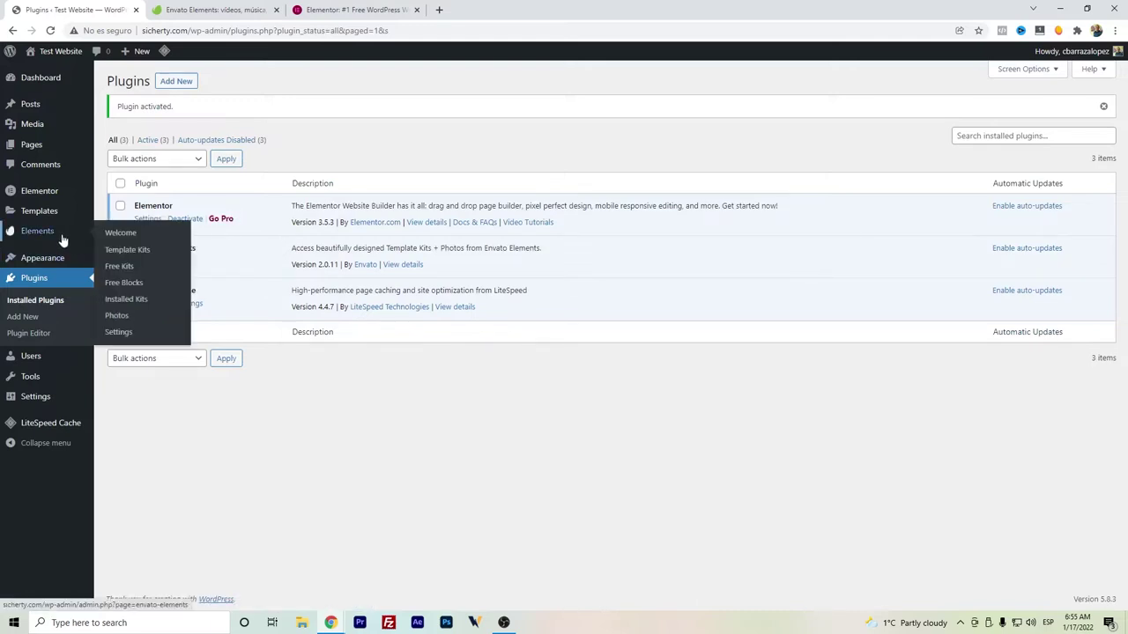
Go to Elements > Welcome from the WordPress sidebar.
{"action": "mouse_move", "coordinate": [62, 192]}
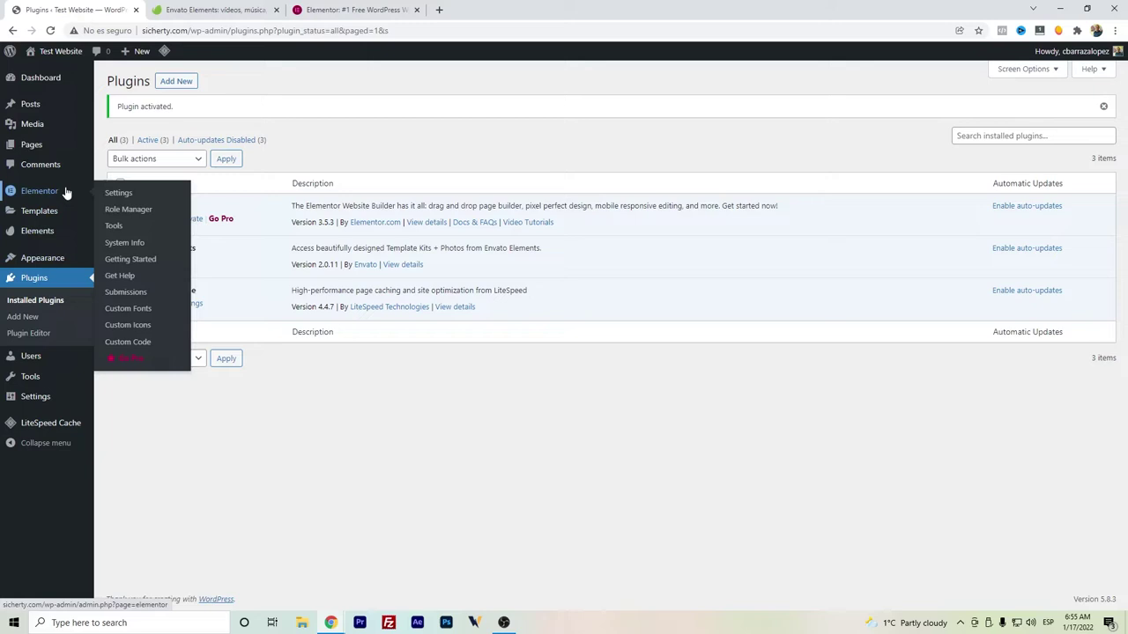
{"action": "mouse_move", "coordinate": [42, 236]}
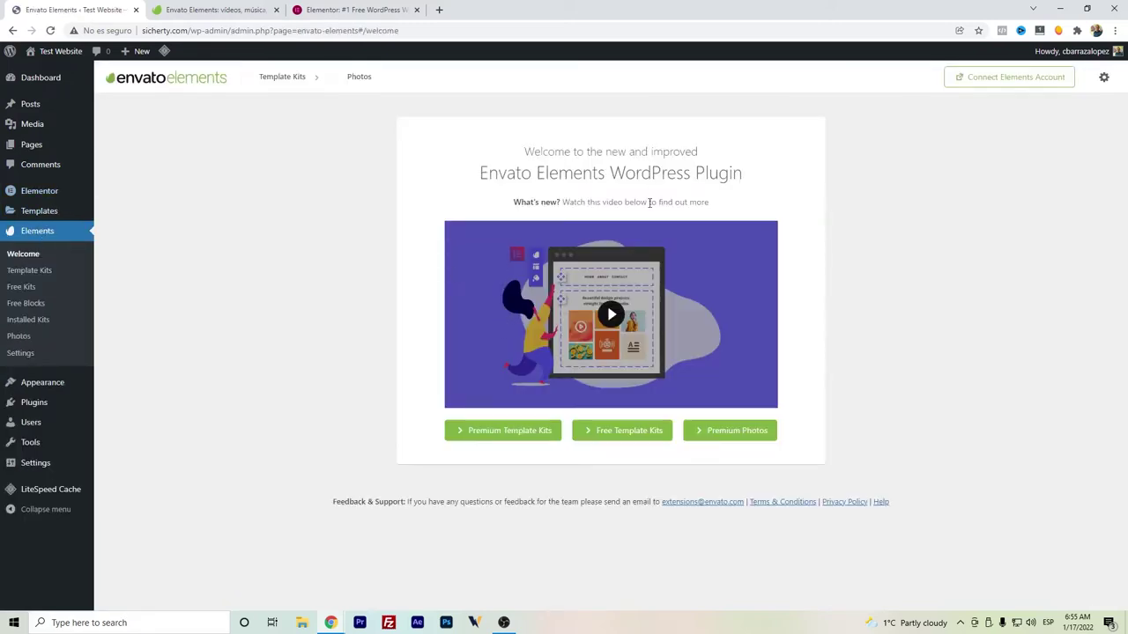
Open Free Template Kits and scroll through the first page of kits.
{"action": "left_click", "coordinate": [599, 432]}
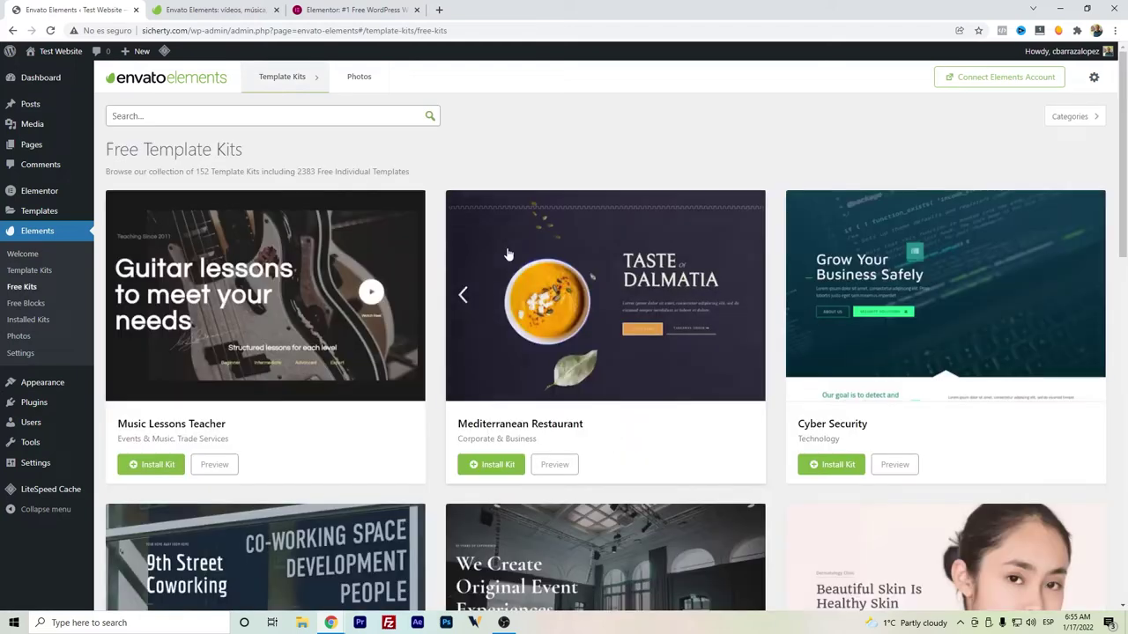
{"action": "scroll", "coordinate": [432, 212], "scroll_direction": "down", "scroll_amount": 1}
{"action": "scroll", "coordinate": [433, 212], "scroll_direction": "down", "scroll_amount": 3}
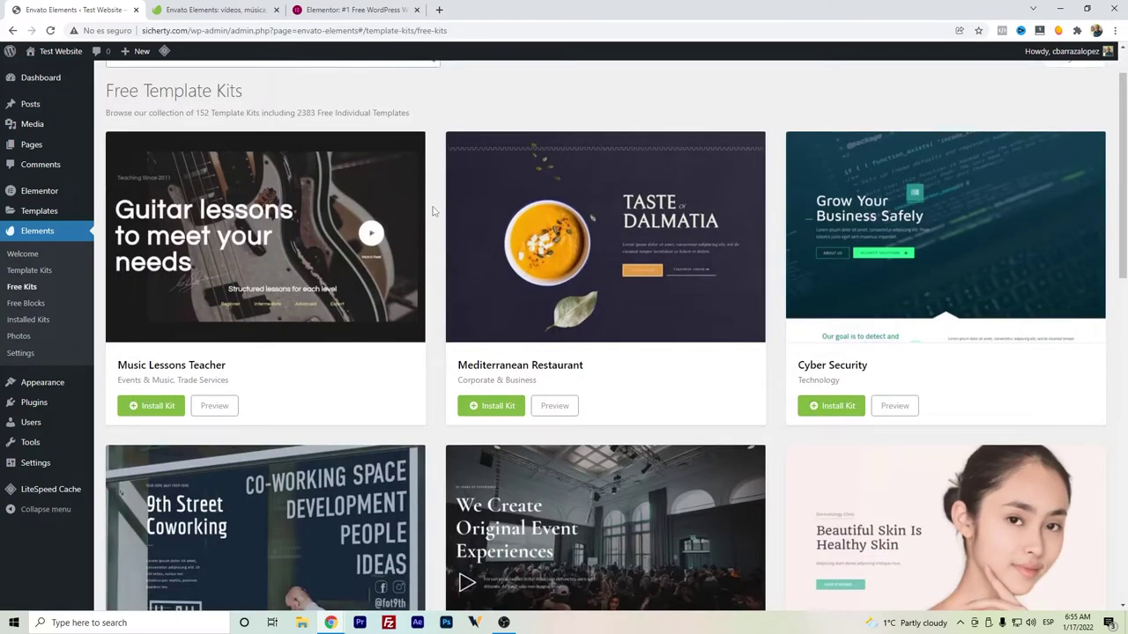
{"action": "scroll", "coordinate": [432, 214], "scroll_direction": "down", "scroll_amount": 2}
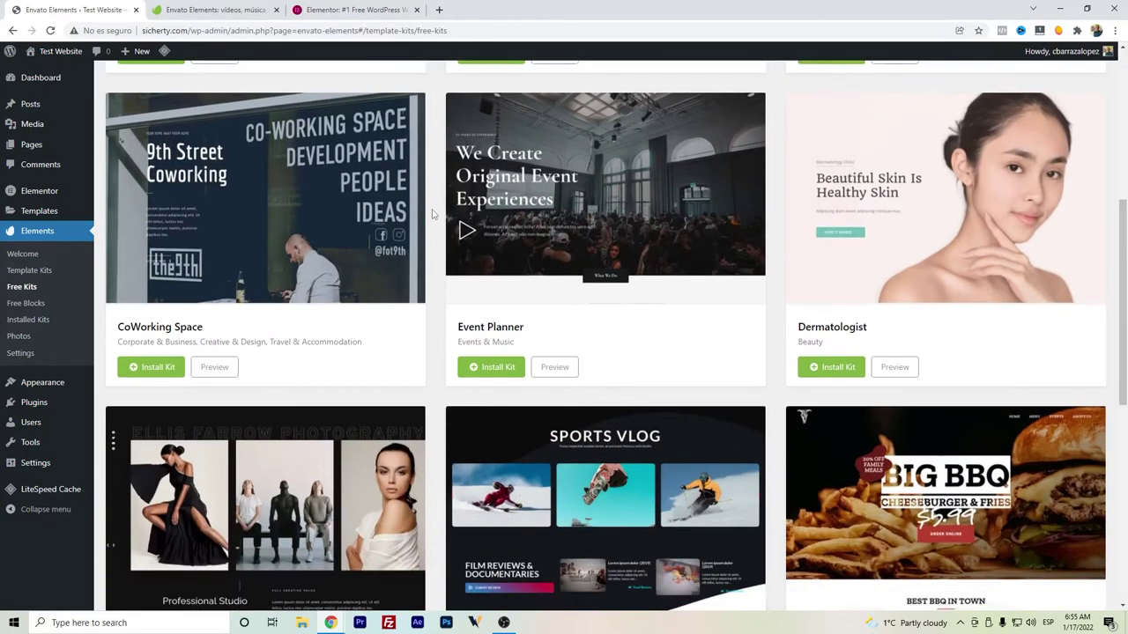
{"action": "scroll", "coordinate": [433, 214], "scroll_direction": "down", "scroll_amount": 4}
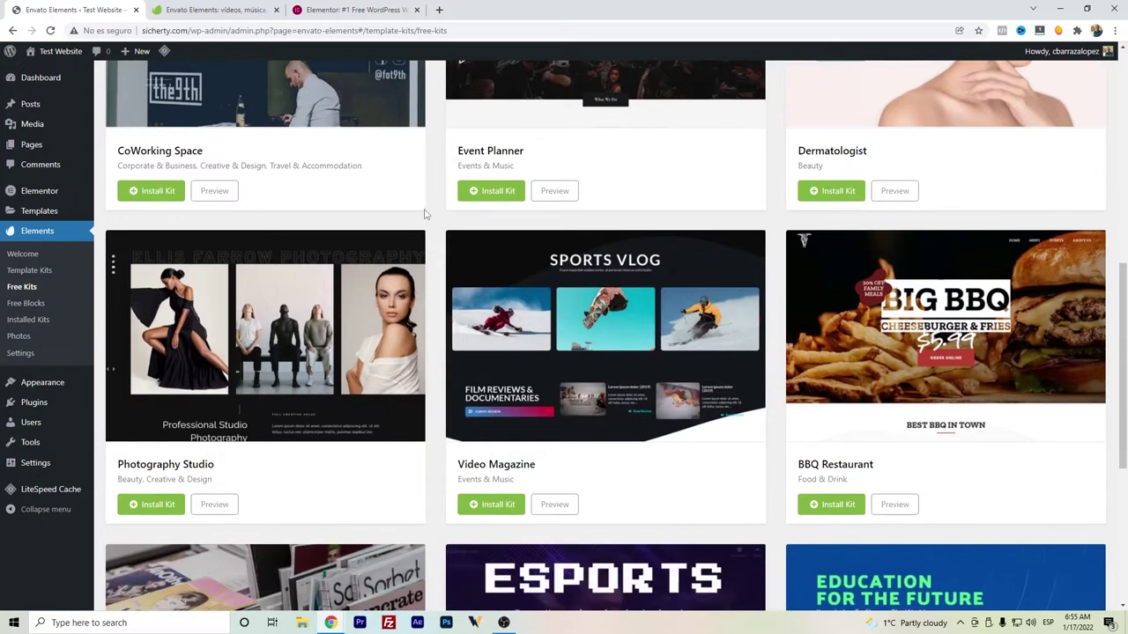
{"action": "scroll", "coordinate": [421, 214], "scroll_direction": "down", "scroll_amount": 2}
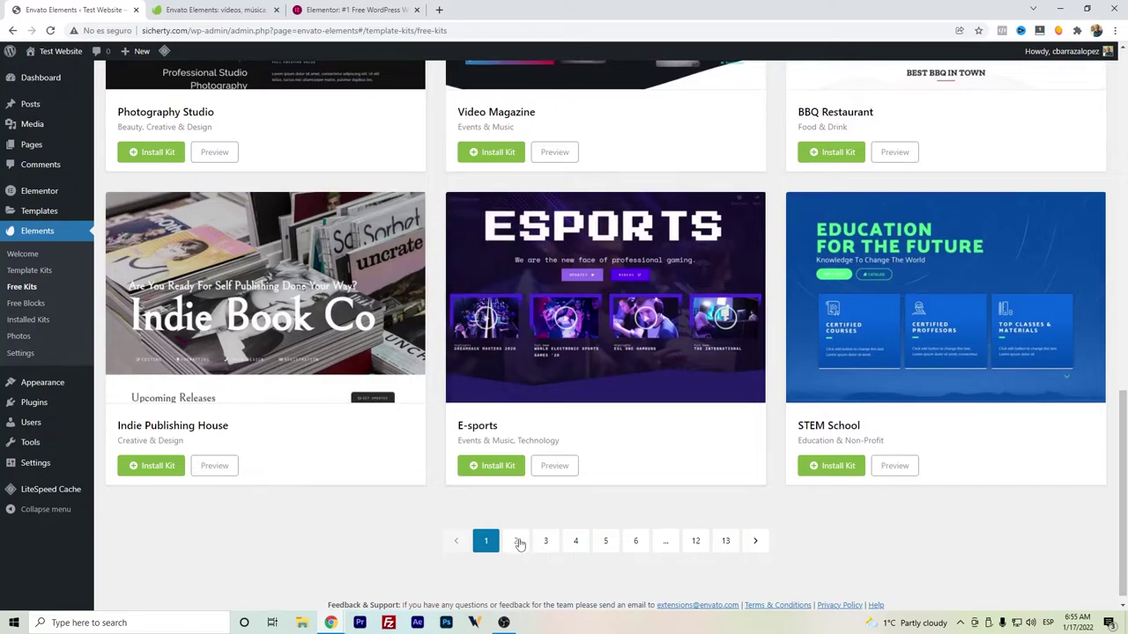
Browse pages 2 and 3 of the free template kits.
{"action": "left_click", "coordinate": [518, 541]}
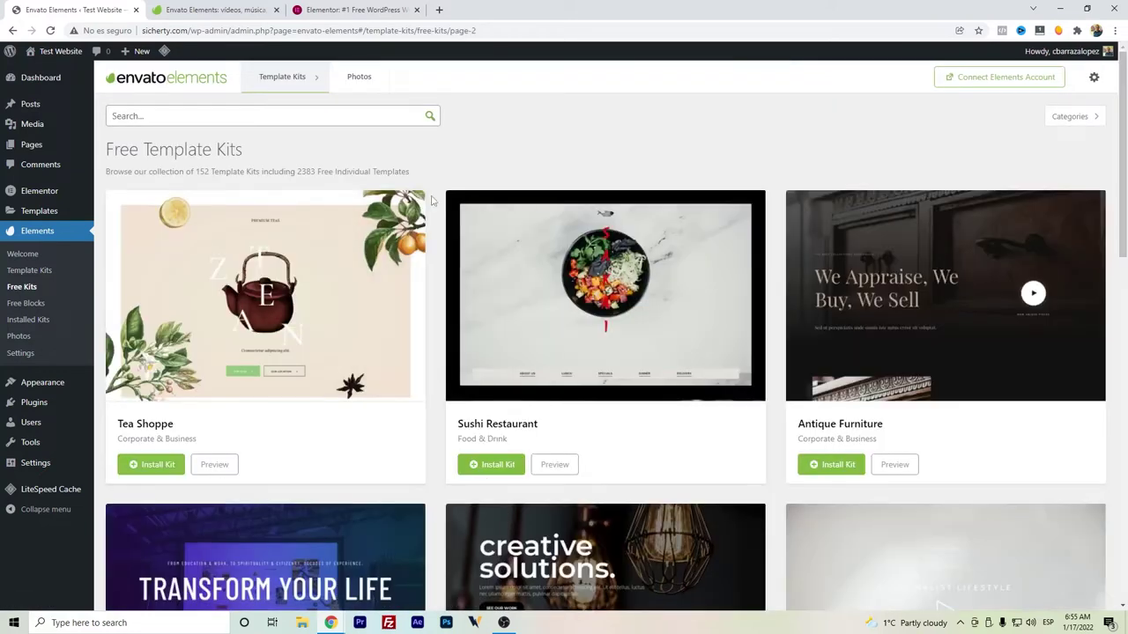
{"action": "scroll", "coordinate": [446, 173], "scroll_direction": "down", "scroll_amount": 2}
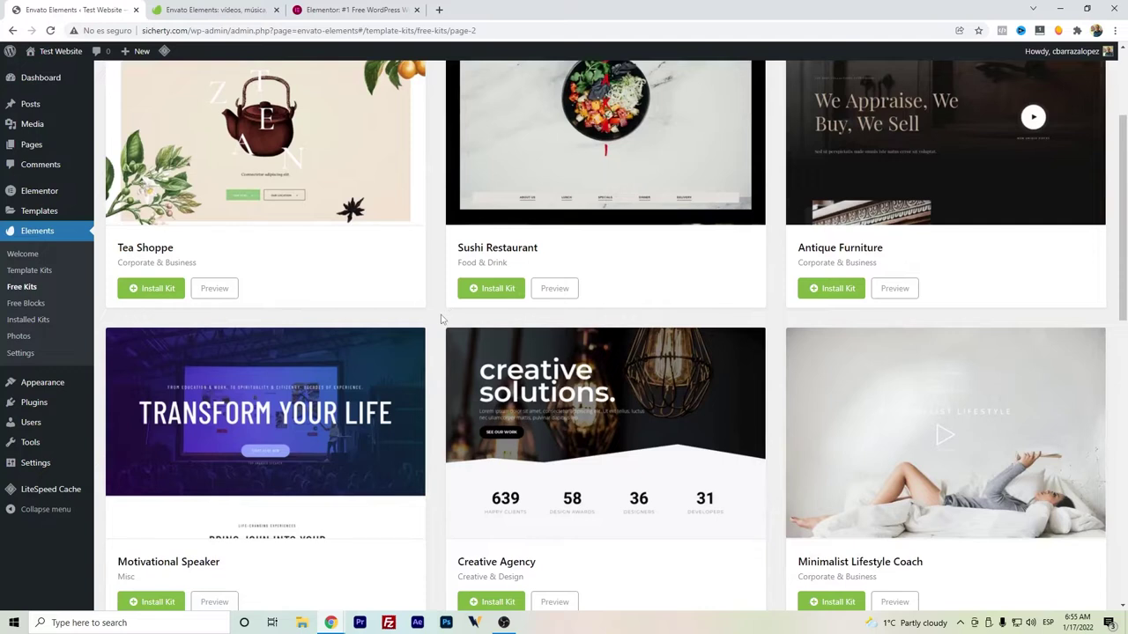
{"action": "scroll", "coordinate": [440, 325], "scroll_direction": "down", "scroll_amount": 8}
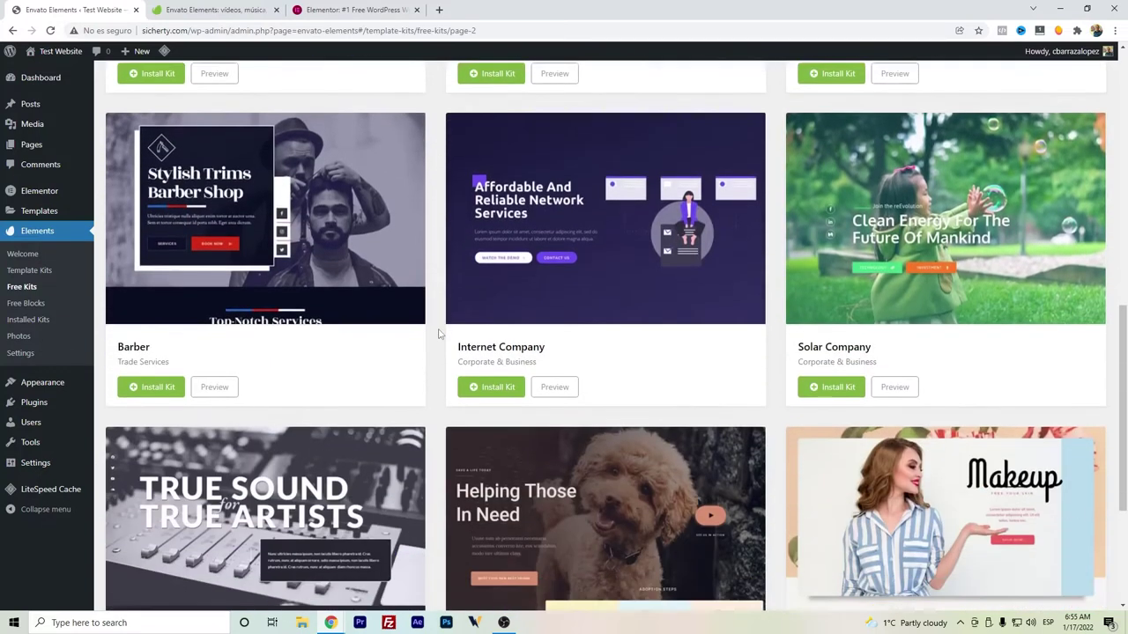
{"action": "scroll", "coordinate": [438, 333], "scroll_direction": "down", "scroll_amount": 1}
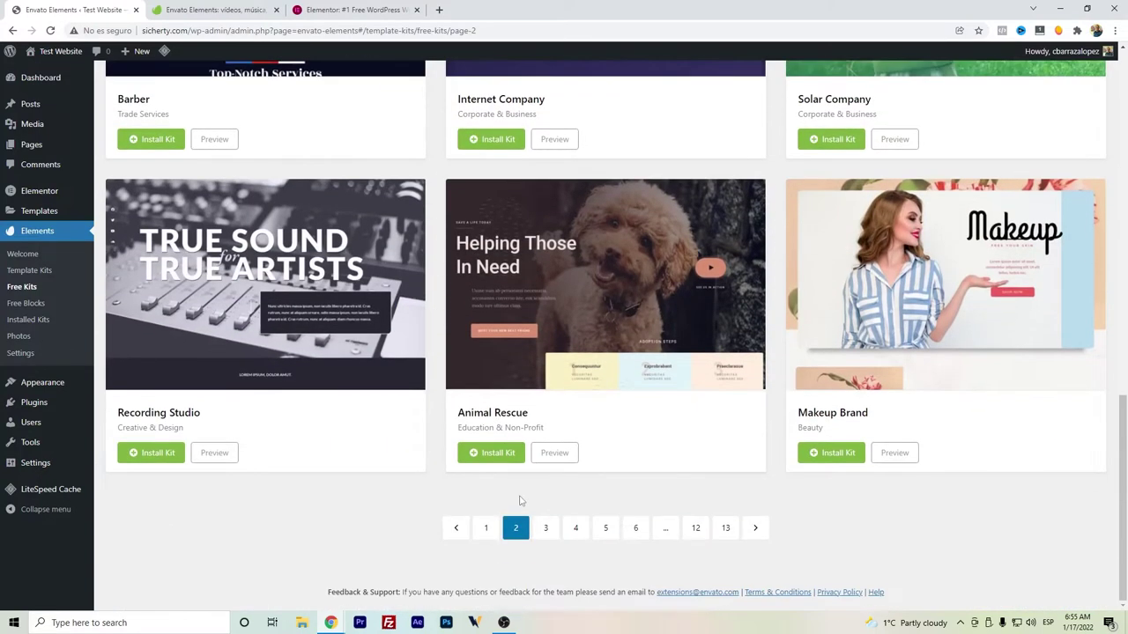
{"action": "left_click", "coordinate": [545, 529]}
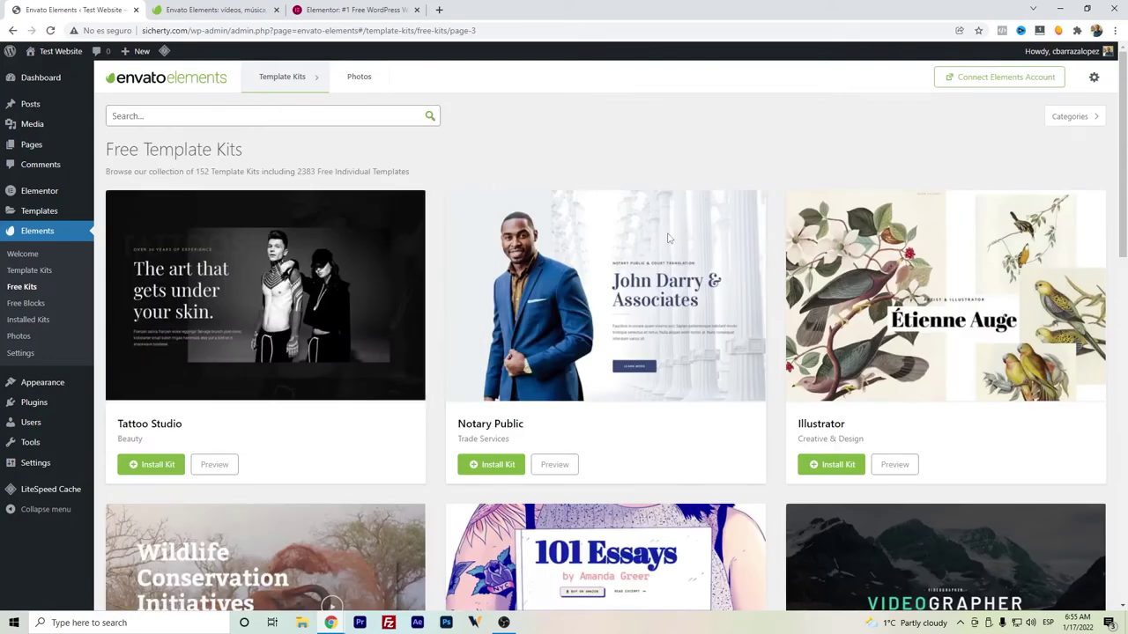
{"action": "scroll", "coordinate": [433, 262], "scroll_direction": "down", "scroll_amount": 1}
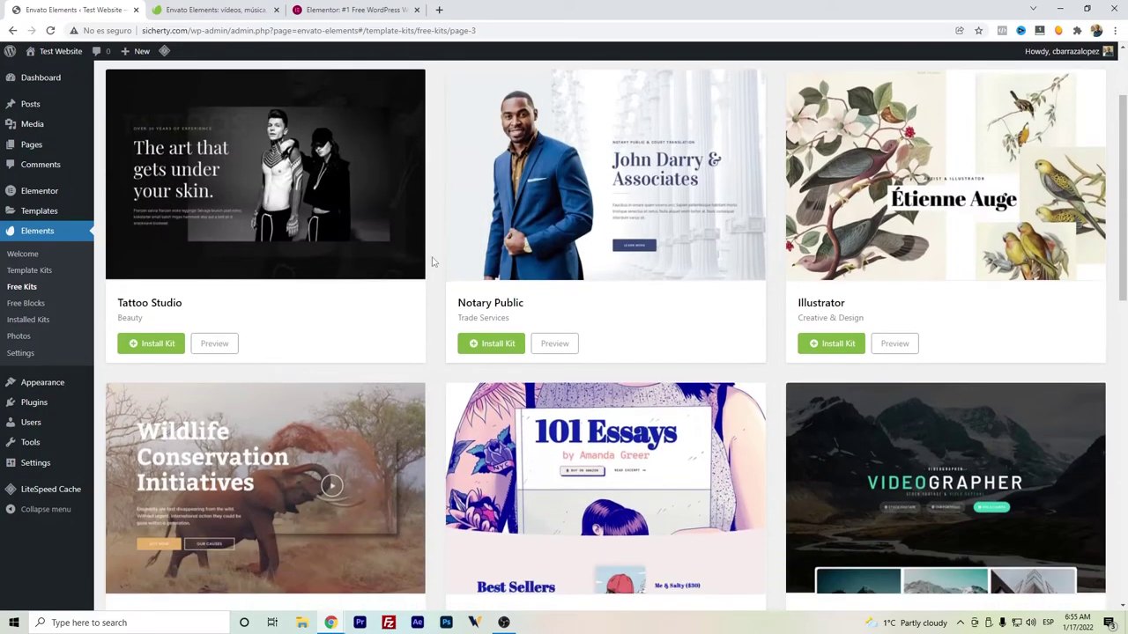
{"action": "scroll", "coordinate": [433, 262], "scroll_direction": "down", "scroll_amount": 5}
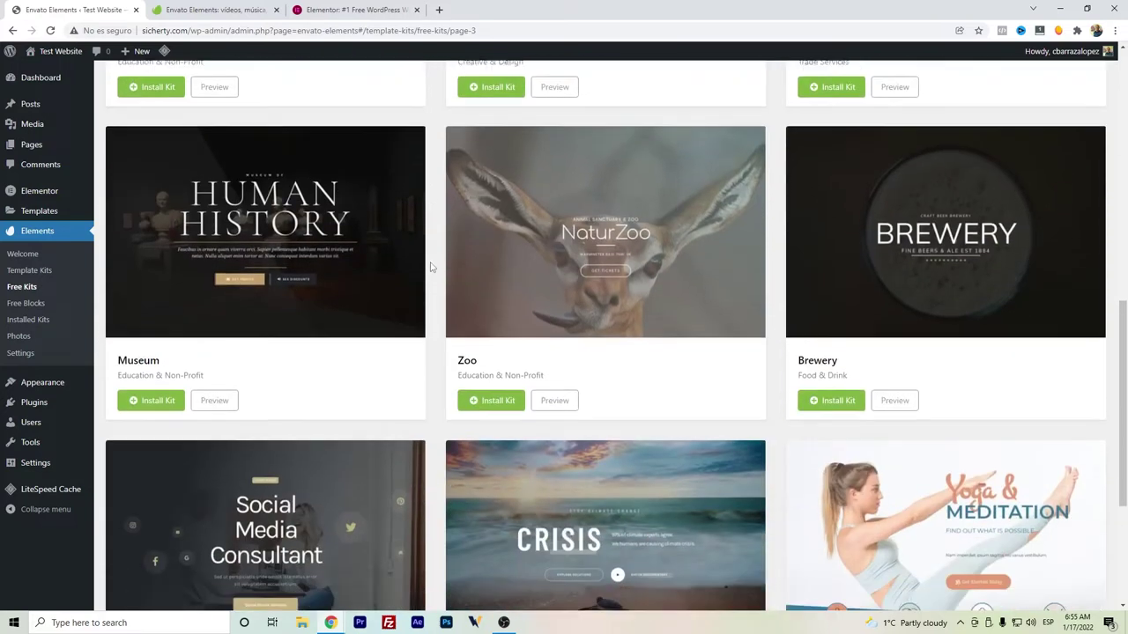
{"action": "scroll", "coordinate": [431, 267], "scroll_direction": "down", "scroll_amount": 2}
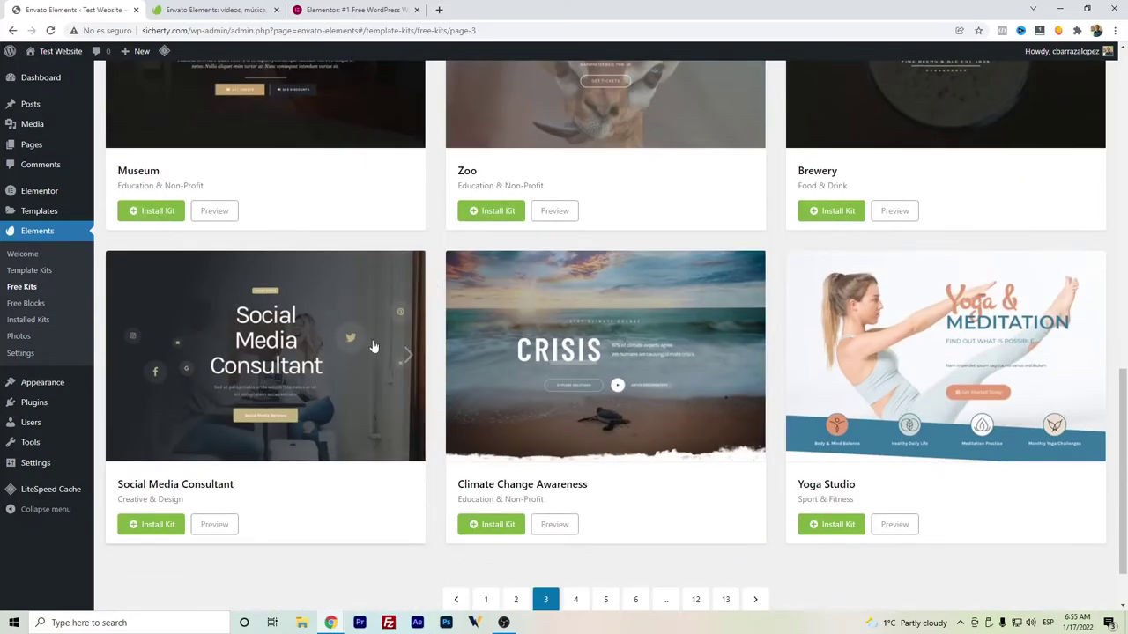
{"action": "scroll", "coordinate": [374, 346], "scroll_direction": "down", "scroll_amount": 1}
Scroll through page 4 of the free kits, including Niche Cafe and Handmade Fashion.
{"action": "left_click", "coordinate": [577, 530]}
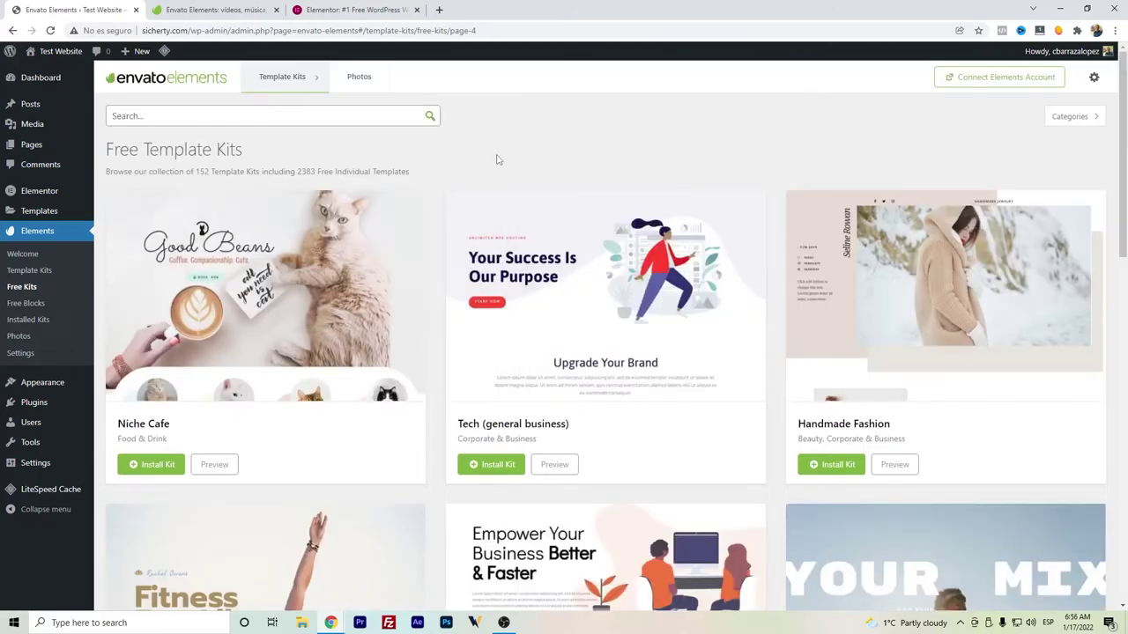
{"action": "scroll", "coordinate": [566, 323], "scroll_direction": "down", "scroll_amount": 1}
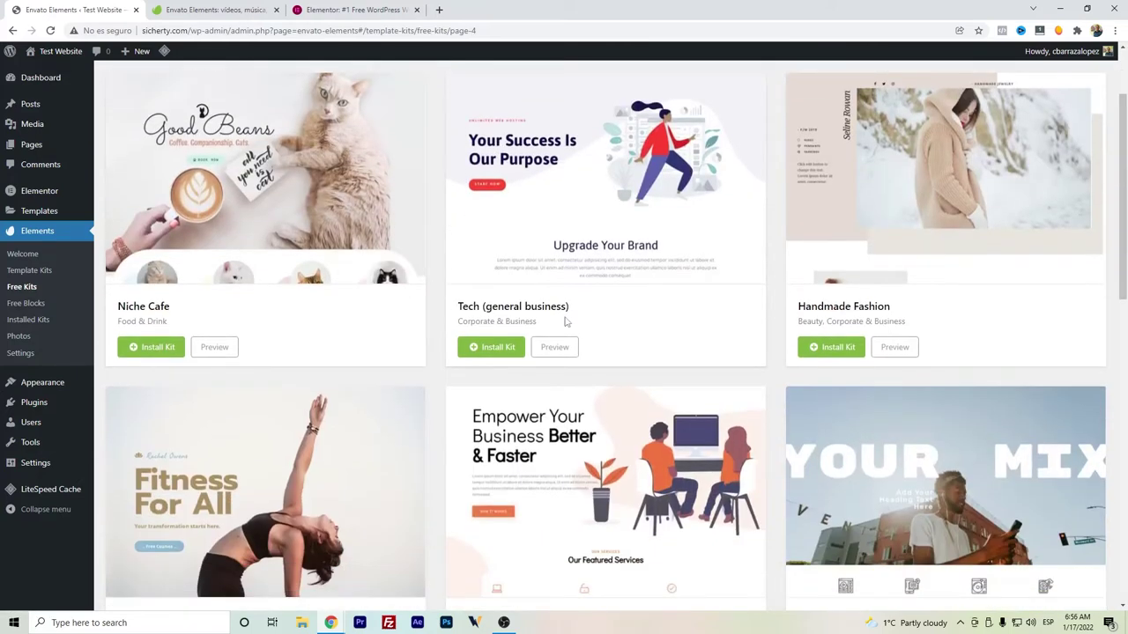
{"action": "scroll", "coordinate": [710, 307], "scroll_direction": "down", "scroll_amount": 2}
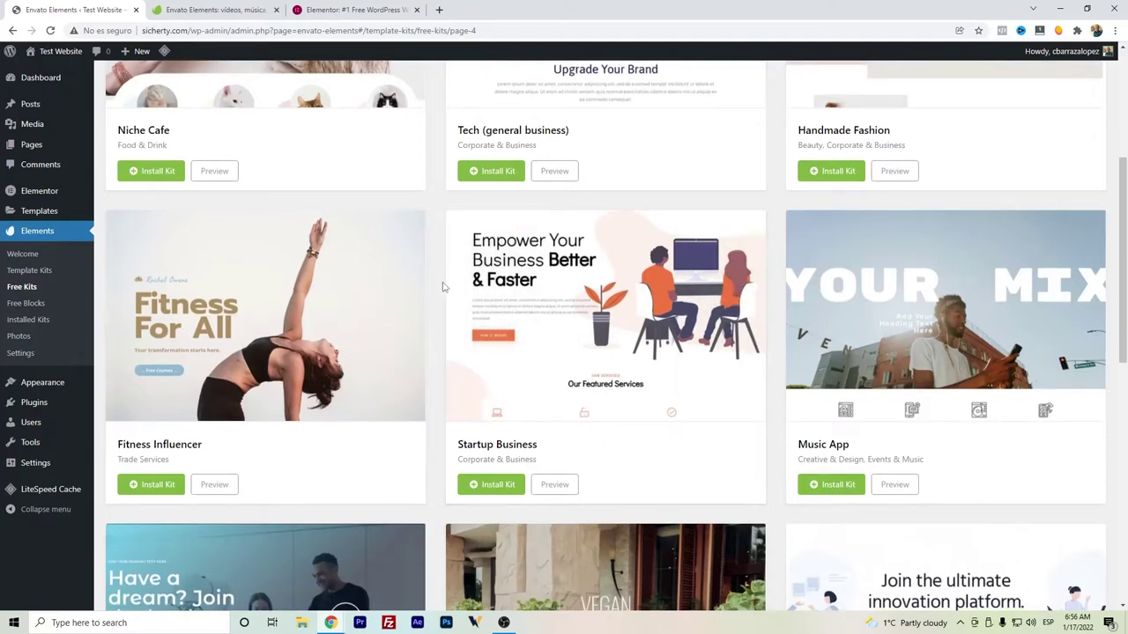
{"action": "scroll", "coordinate": [443, 286], "scroll_direction": "down", "scroll_amount": 2}
{"action": "scroll", "coordinate": [429, 308], "scroll_direction": "down", "scroll_amount": 1}
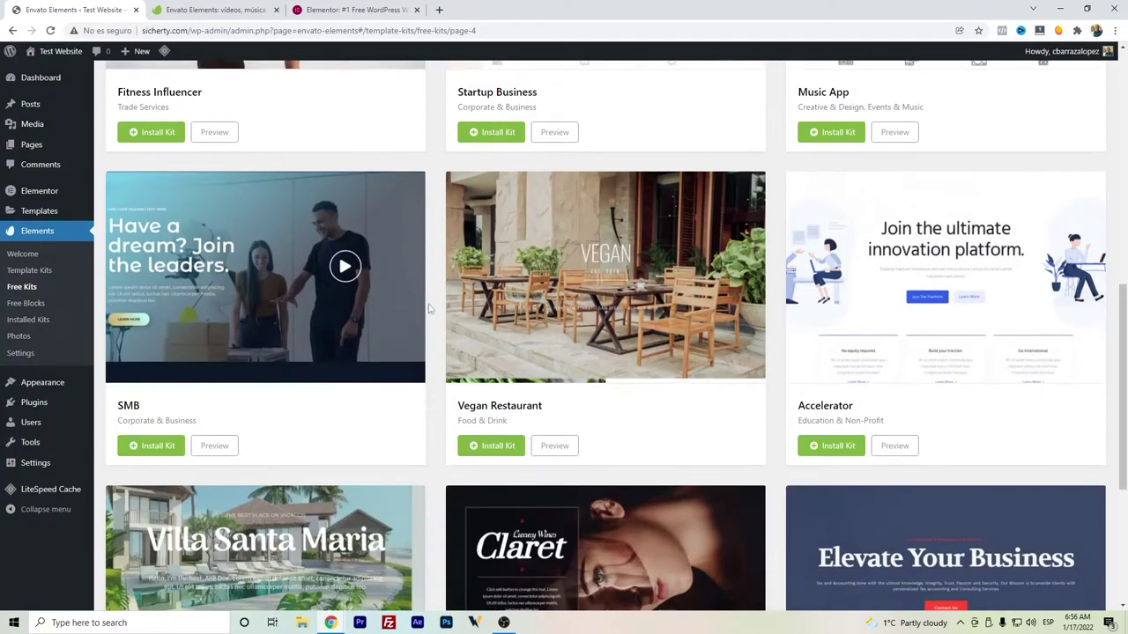
{"action": "scroll", "coordinate": [423, 308], "scroll_direction": "down", "scroll_amount": 3}
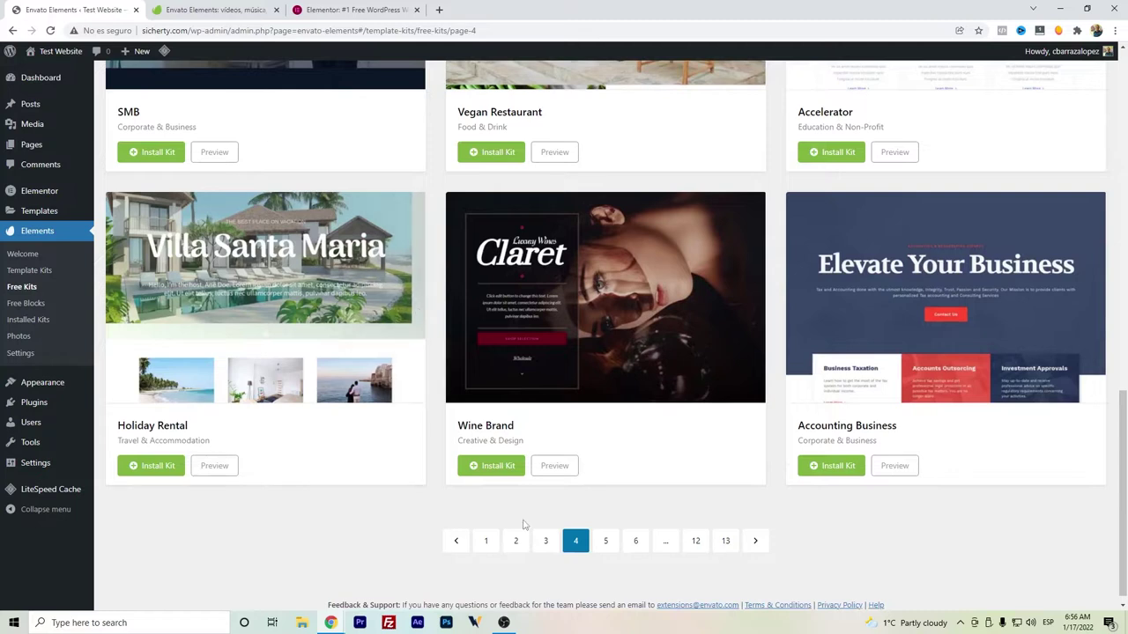
Look over page 5, then return to page 1 where Music Lessons Teacher is listed.
{"action": "left_click", "coordinate": [605, 547]}
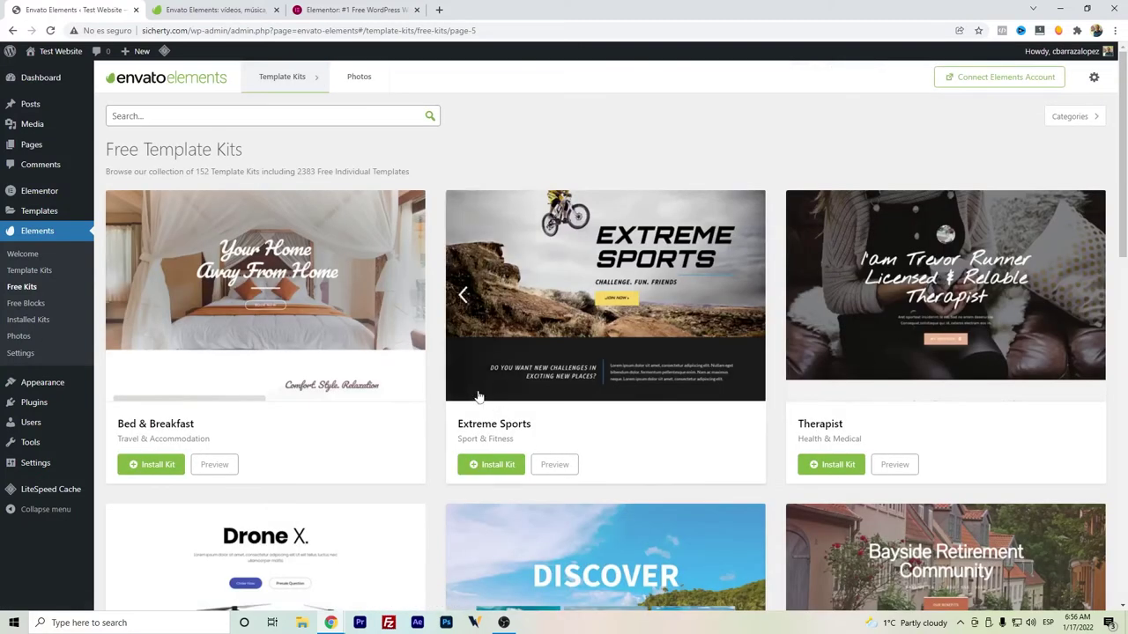
{"action": "scroll", "coordinate": [464, 404], "scroll_direction": "down", "scroll_amount": 2}
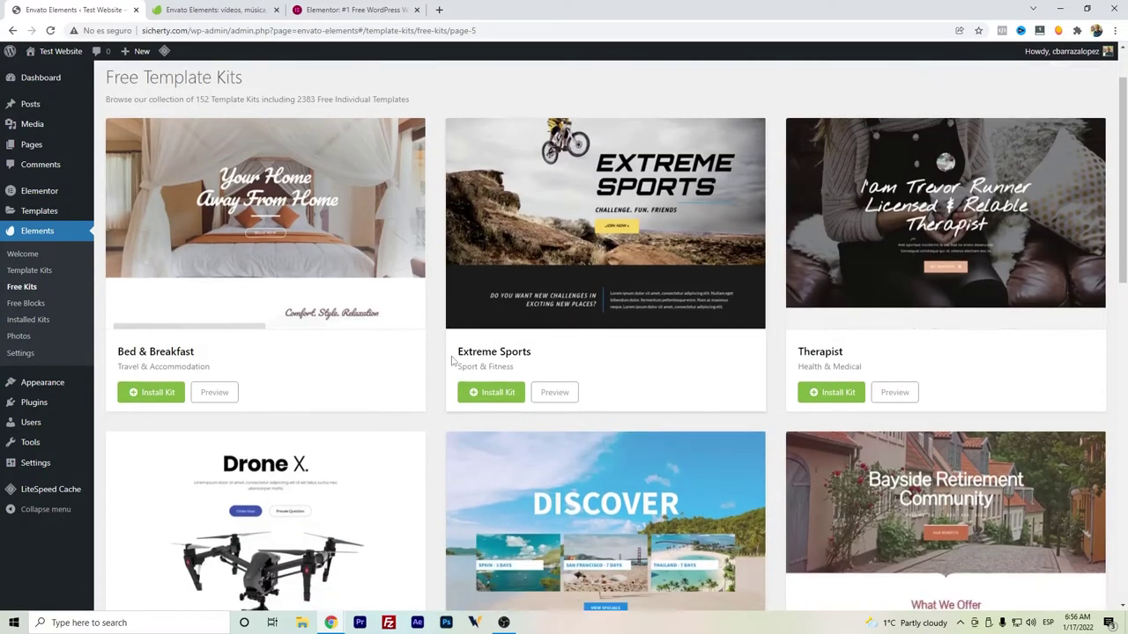
{"action": "scroll", "coordinate": [449, 359], "scroll_direction": "down", "scroll_amount": 5}
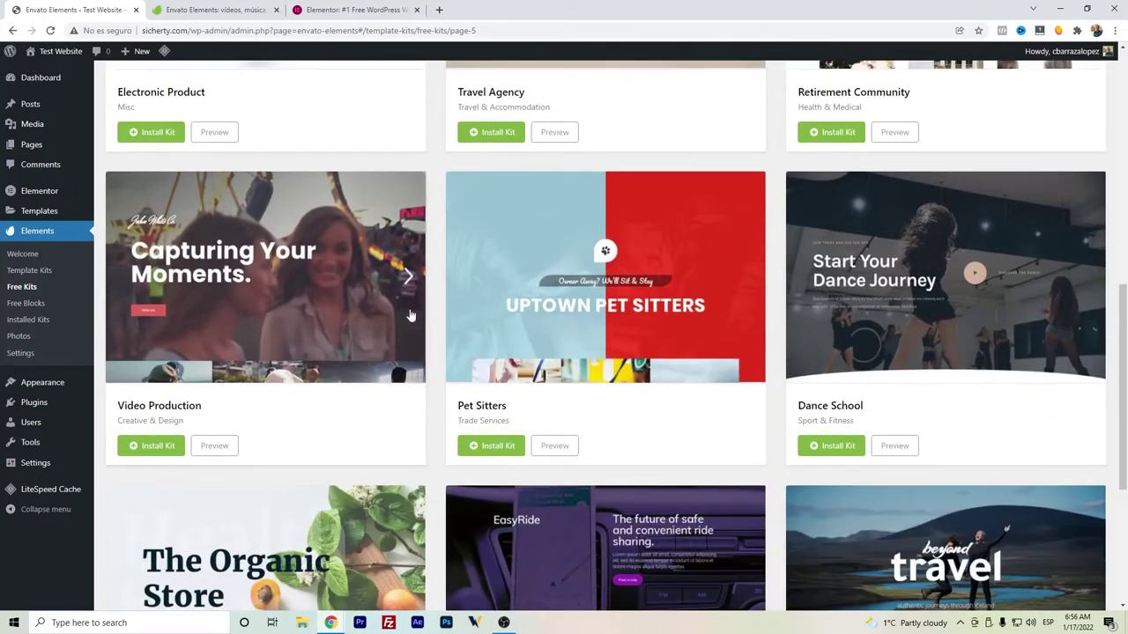
{"action": "scroll", "coordinate": [436, 335], "scroll_direction": "down", "scroll_amount": 3}
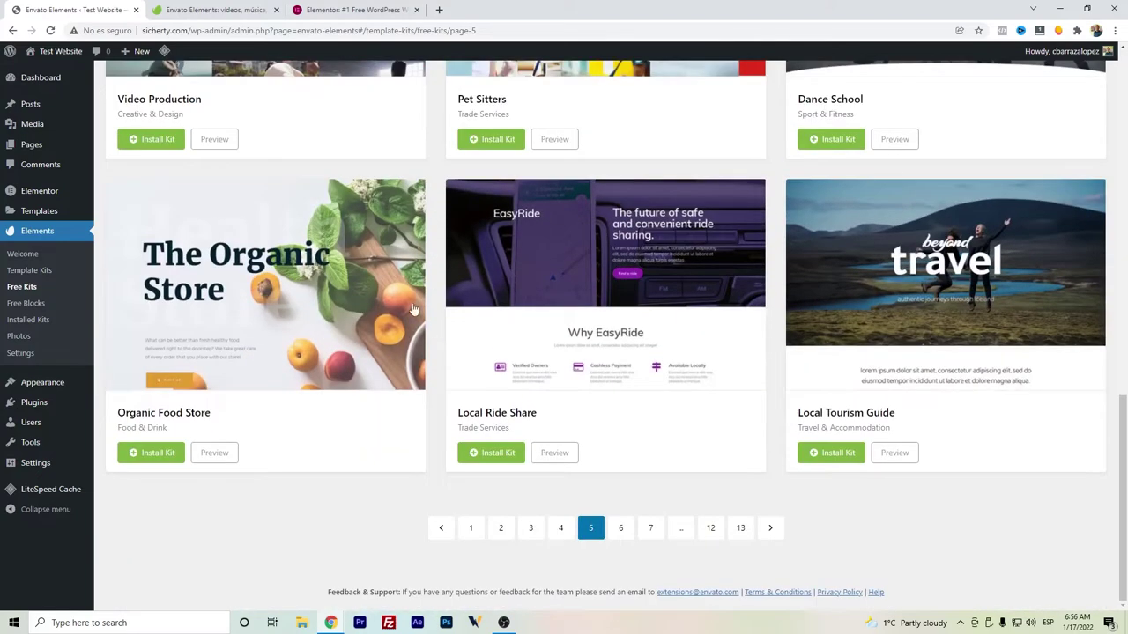
{"action": "scroll", "coordinate": [443, 330], "scroll_direction": "up", "scroll_amount": 10}
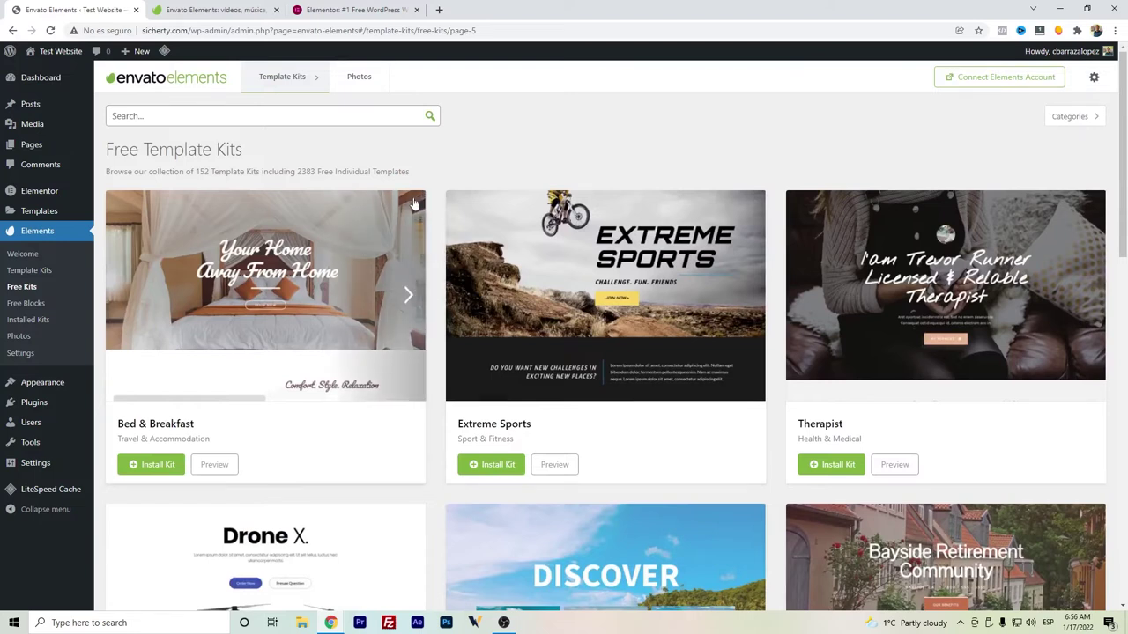
{"action": "scroll", "coordinate": [419, 218], "scroll_direction": "down", "scroll_amount": 10}
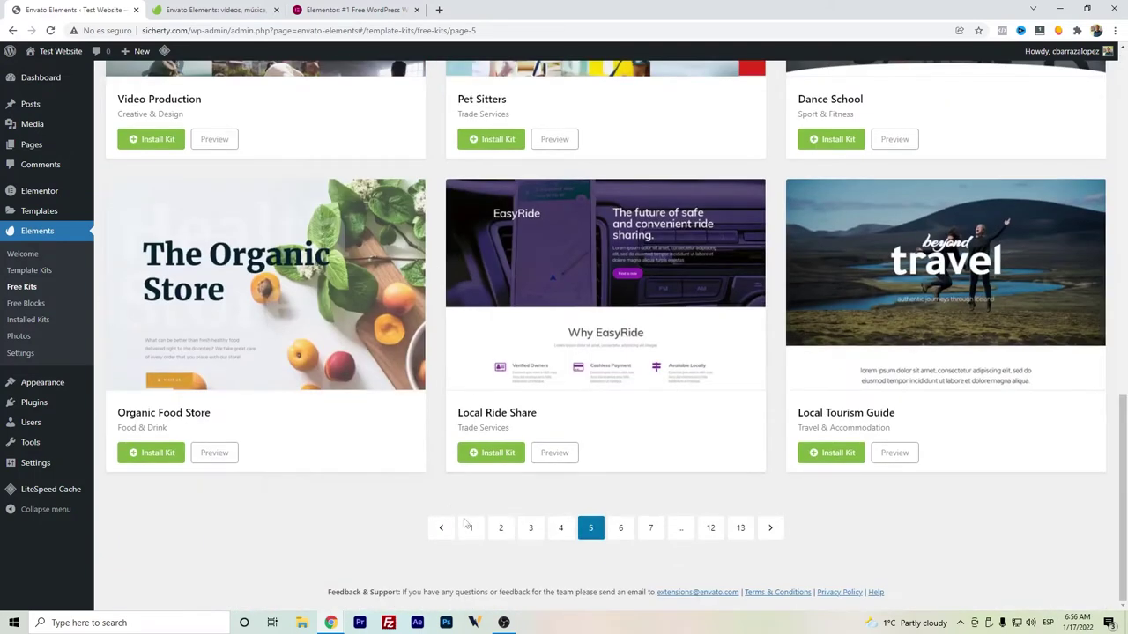
{"action": "left_click", "coordinate": [469, 526]}
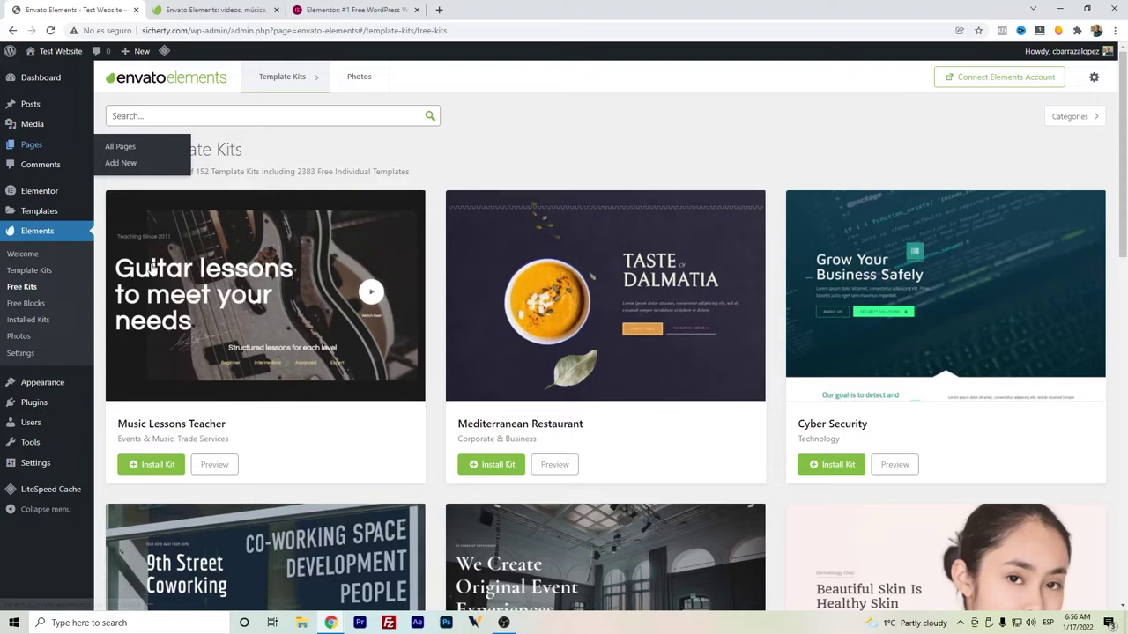
Add a new page from Pages, opening Elementor #80 in the Elementor editor.
{"action": "mouse_move", "coordinate": [63, 111]}
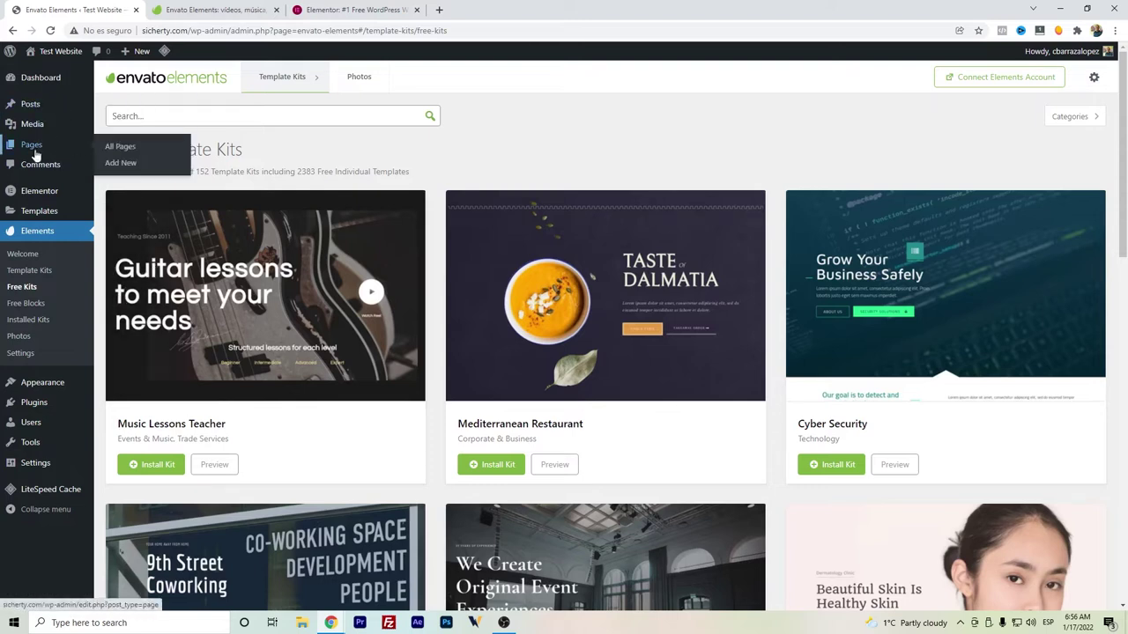
{"action": "left_click", "coordinate": [26, 149]}
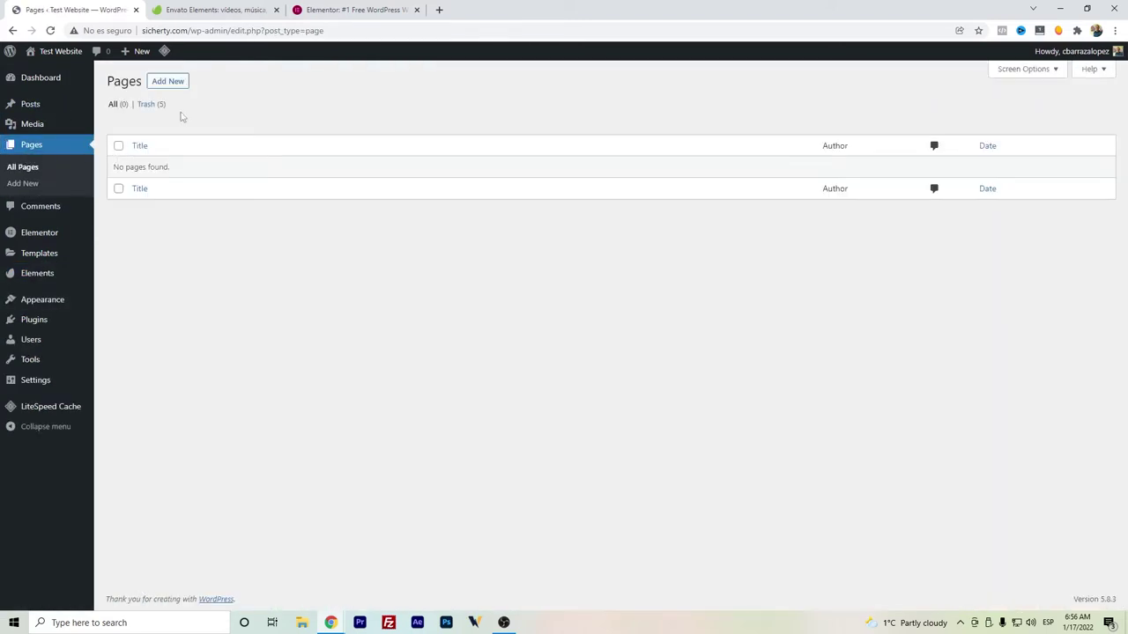
{"action": "left_click", "coordinate": [169, 82]}
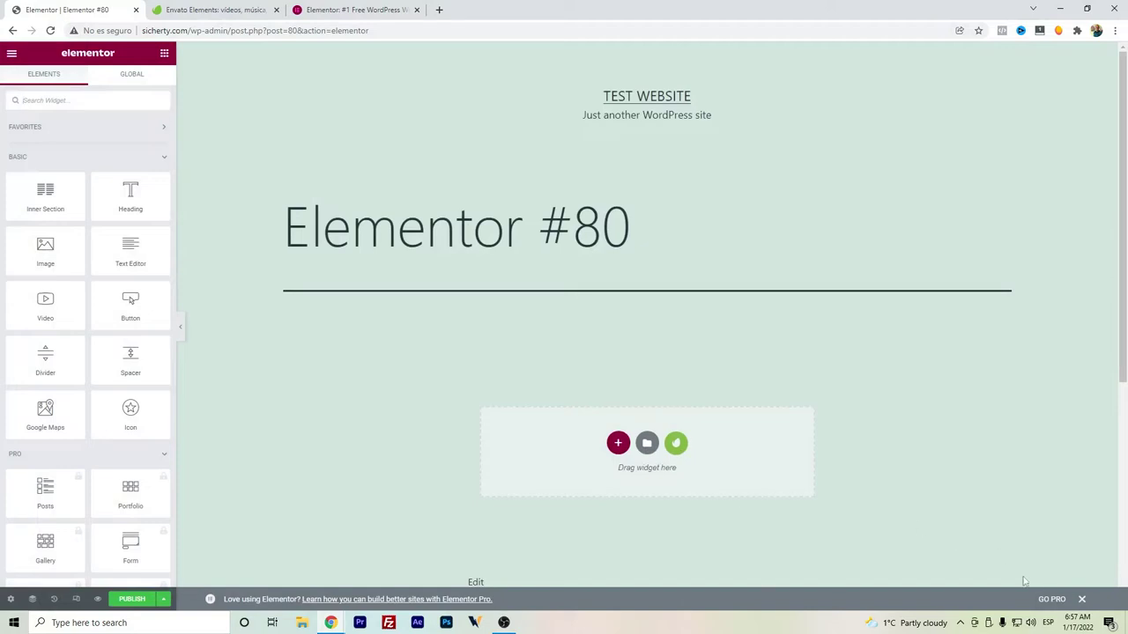
Dismiss the Pro promo bar and install the free Music Lessons Teacher kit from the Envato library.
{"action": "left_click", "coordinate": [1082, 601]}
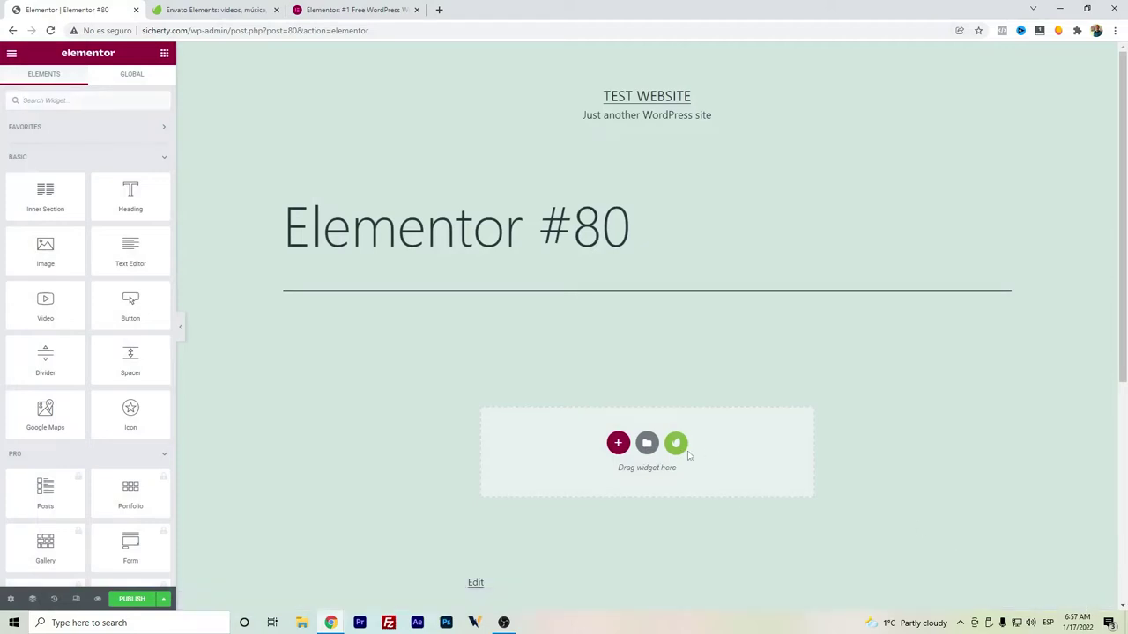
{"action": "left_click", "coordinate": [676, 446]}
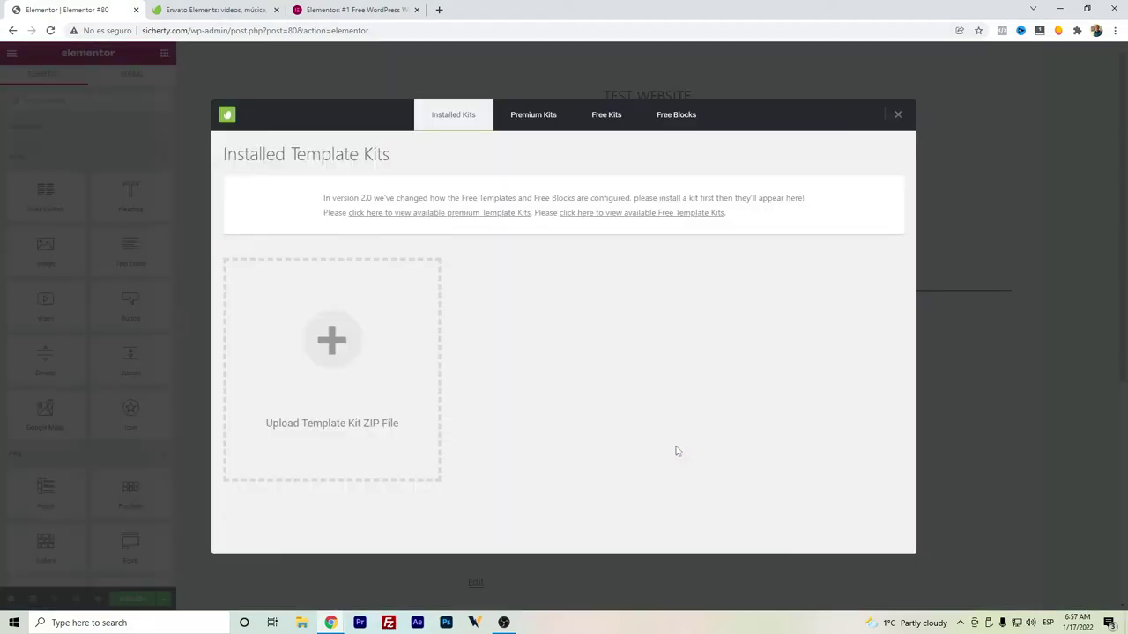
{"action": "left_click", "coordinate": [535, 117]}
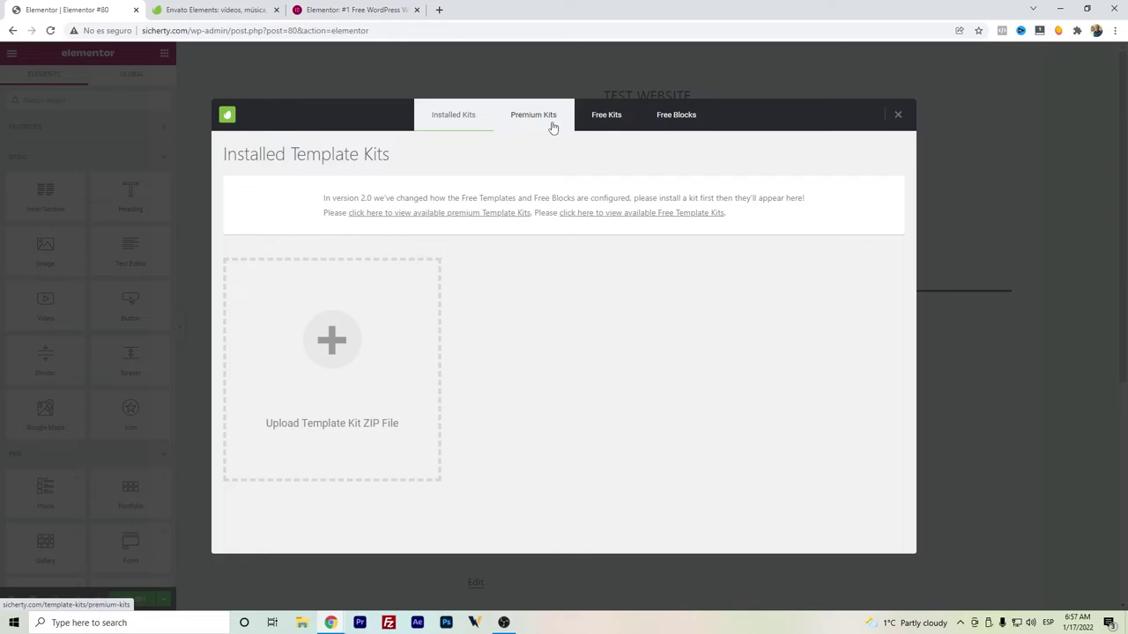
{"action": "left_click", "coordinate": [603, 130]}
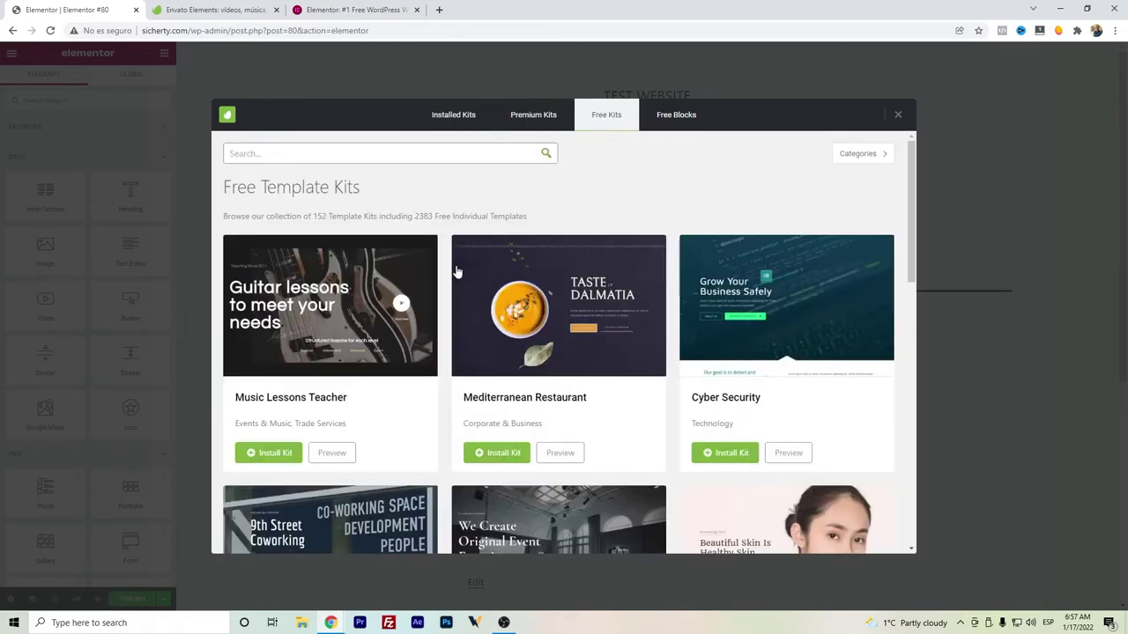
{"action": "scroll", "coordinate": [441, 344], "scroll_direction": "down", "scroll_amount": 1}
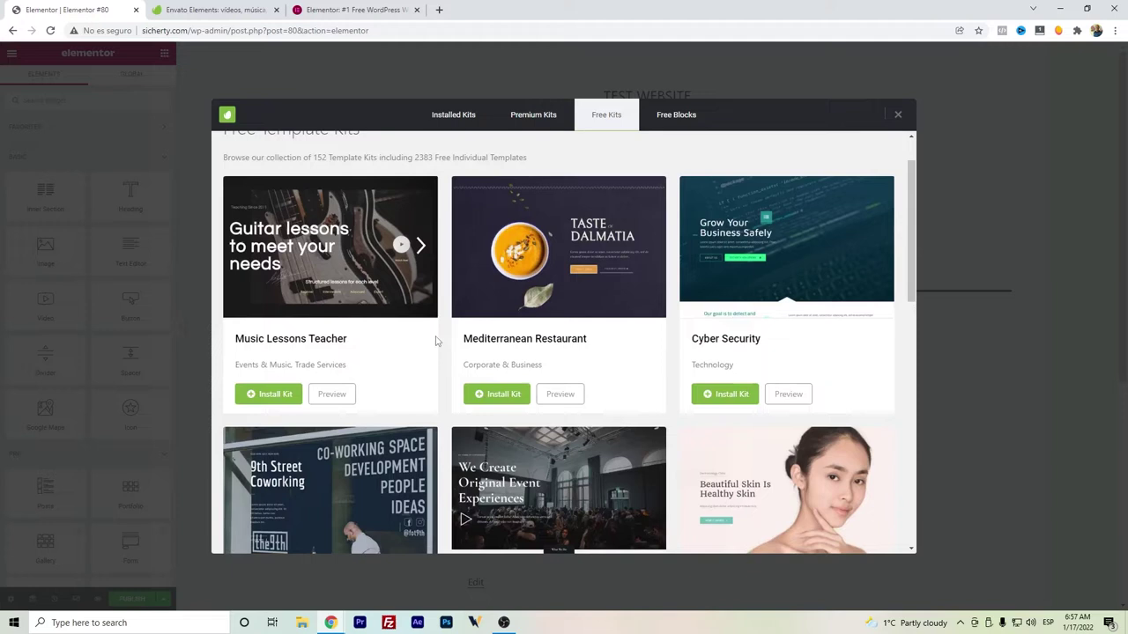
{"action": "scroll", "coordinate": [435, 340], "scroll_direction": "down", "scroll_amount": 3}
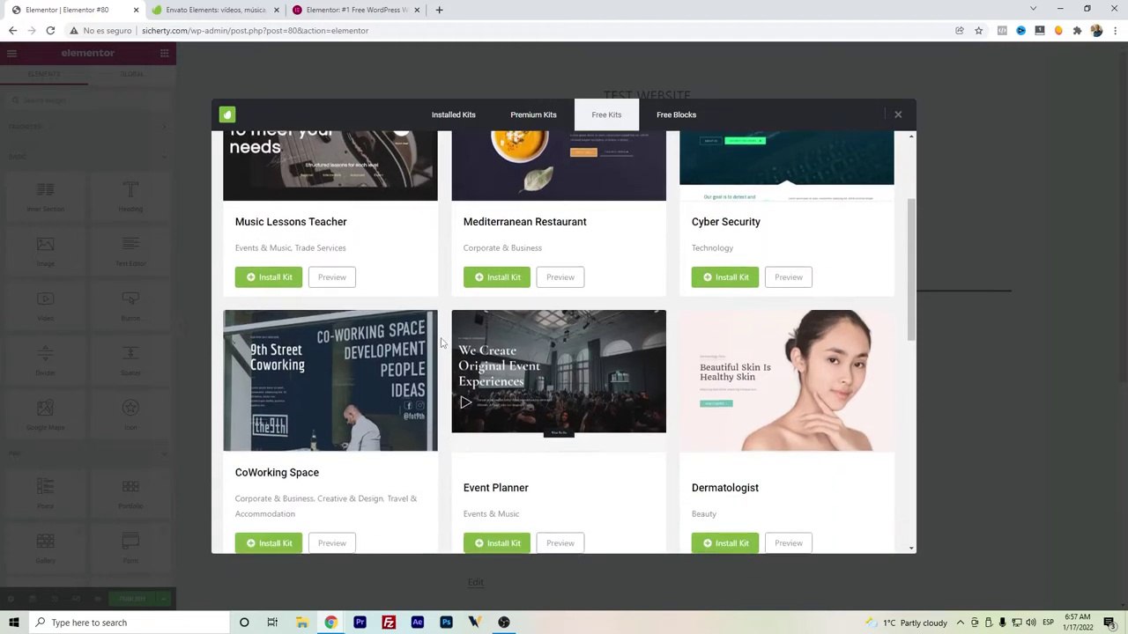
{"action": "scroll", "coordinate": [437, 326], "scroll_direction": "up", "scroll_amount": 4}
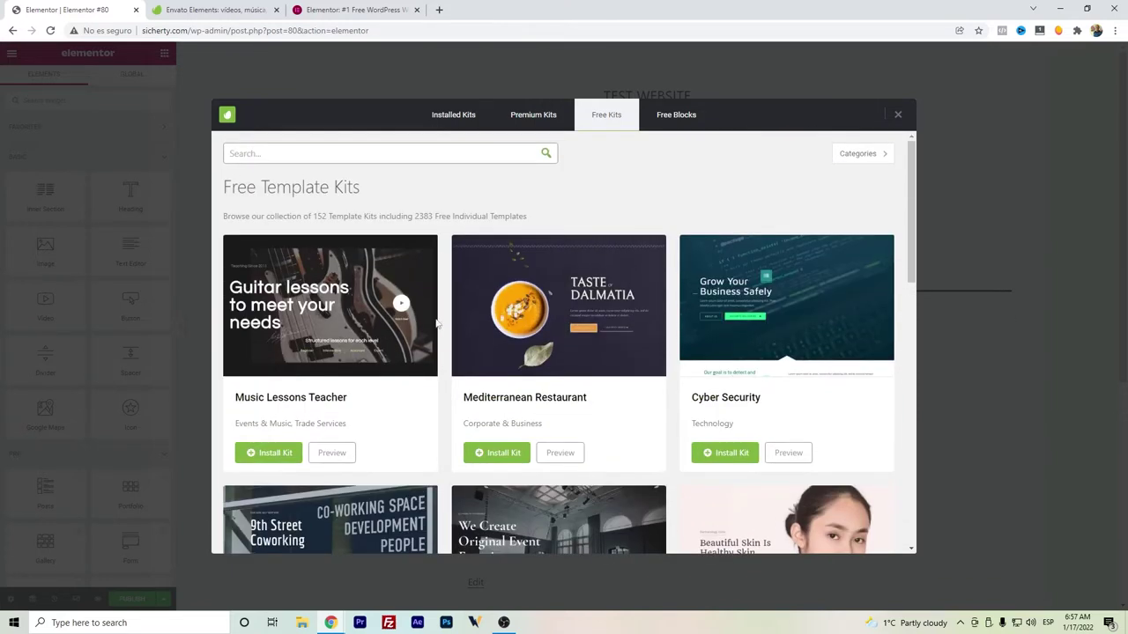
{"action": "left_click", "coordinate": [274, 454]}
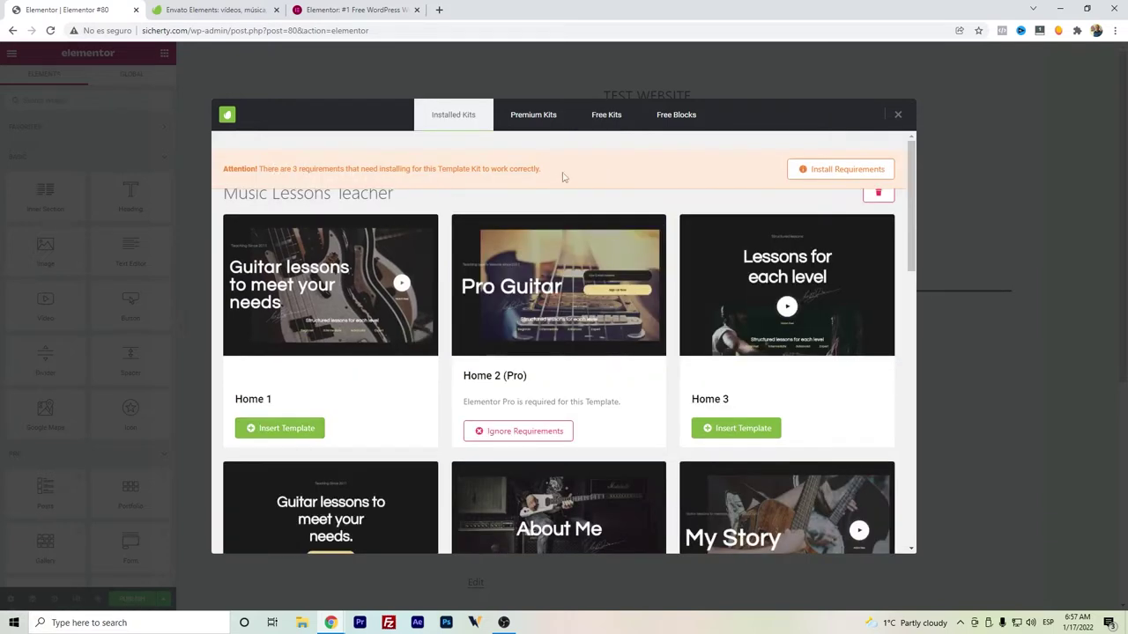
Install the kit's colour and typography scheme requirements with Plugin: Elementor Pro unchecked.
{"action": "left_click", "coordinate": [819, 172]}
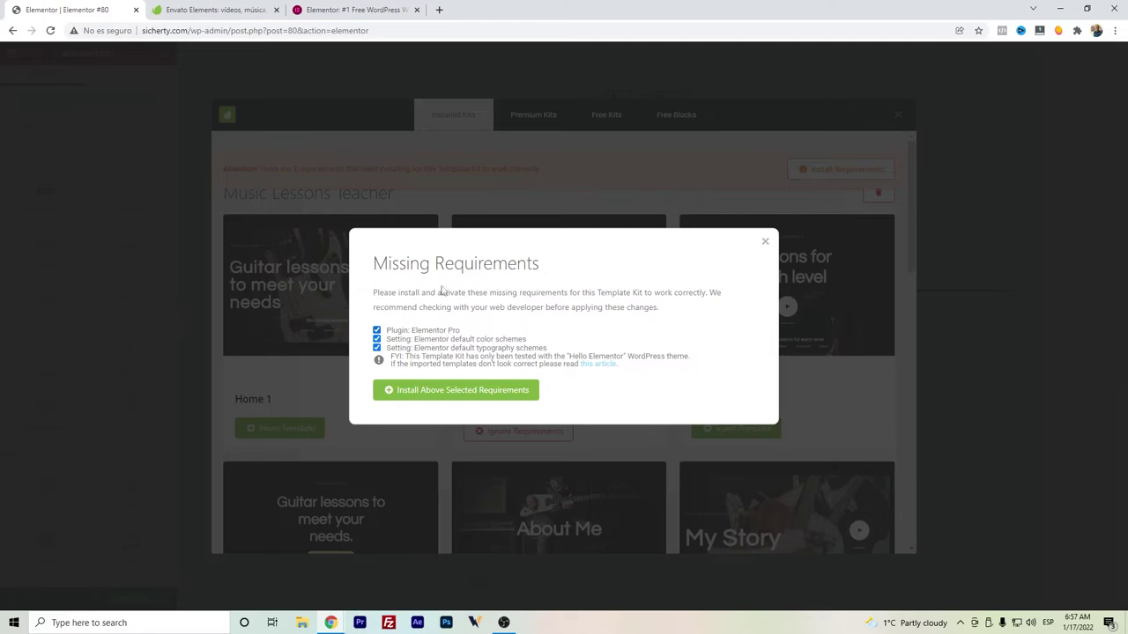
{"action": "left_click_drag", "start_coordinate": [461, 333], "coordinate": [413, 335]}
{"action": "left_click", "coordinate": [437, 333]}
{"action": "left_click", "coordinate": [403, 332]}
{"action": "left_click", "coordinate": [455, 393]}
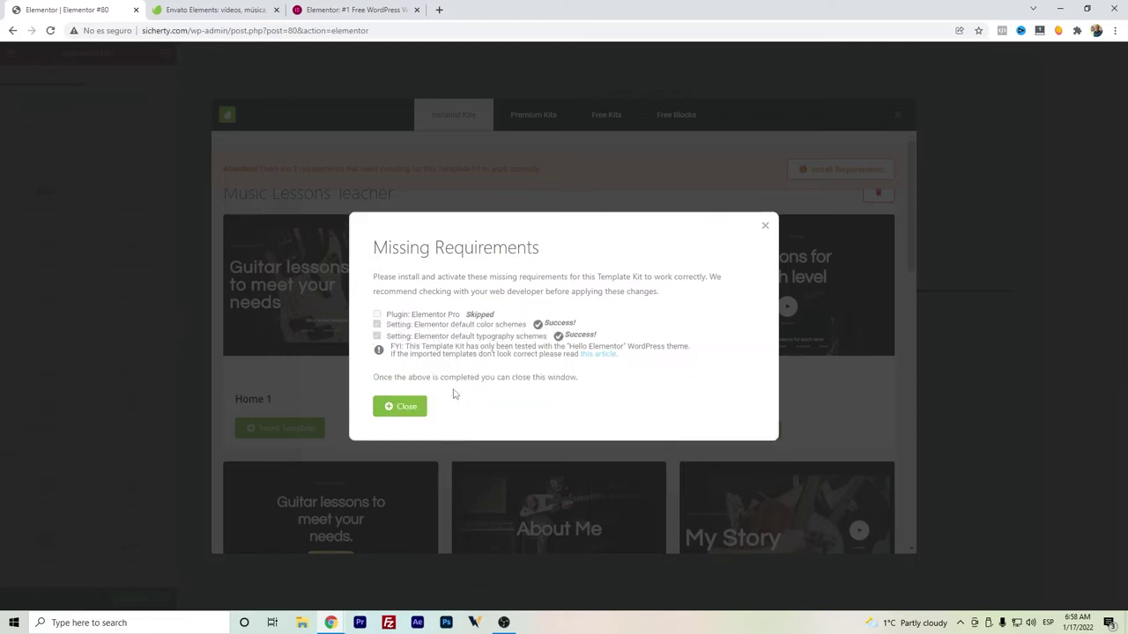
{"action": "left_click", "coordinate": [406, 406]}
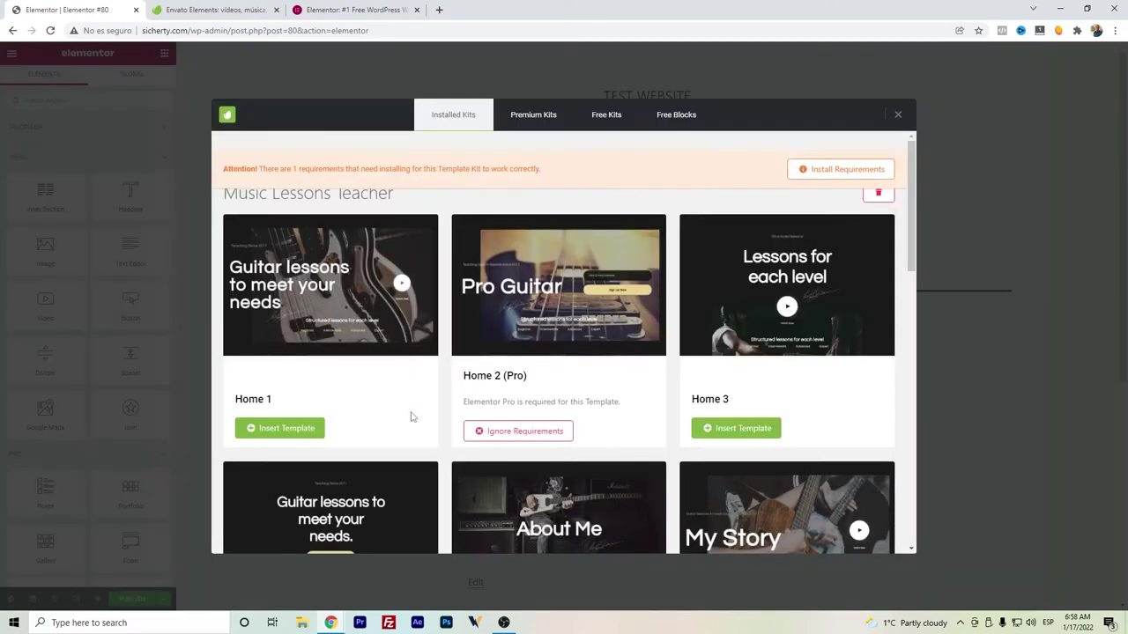
Scroll the Music Lessons Teacher templates and insert Home 1 into Elementor #80.
{"action": "scroll", "coordinate": [516, 388], "scroll_direction": "down", "scroll_amount": 1}
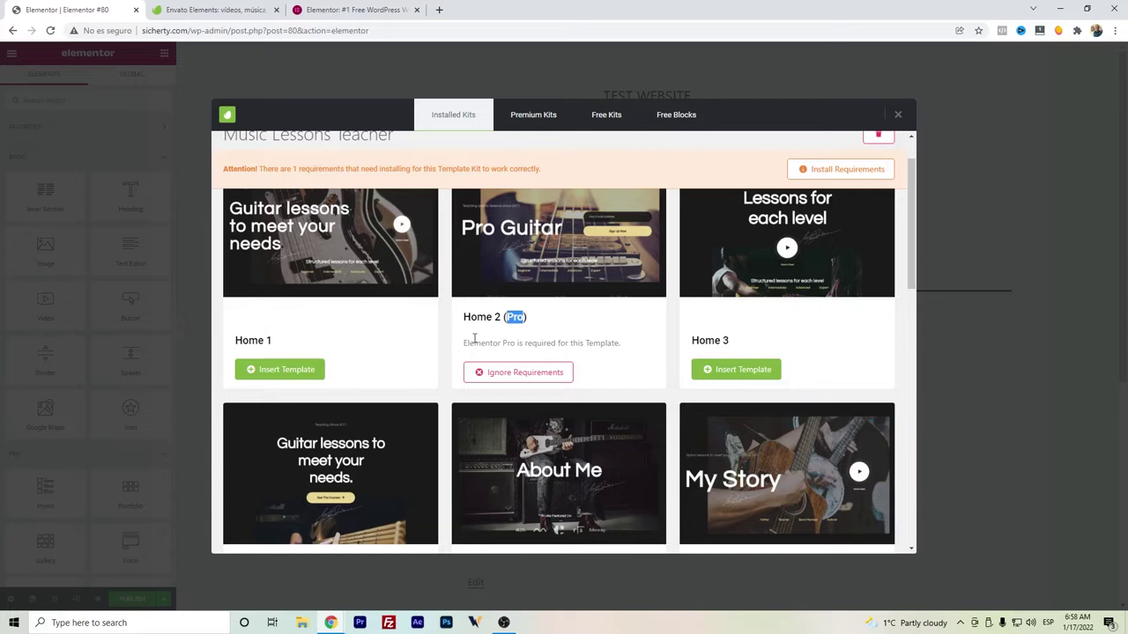
{"action": "scroll", "coordinate": [474, 338], "scroll_direction": "down", "scroll_amount": 4}
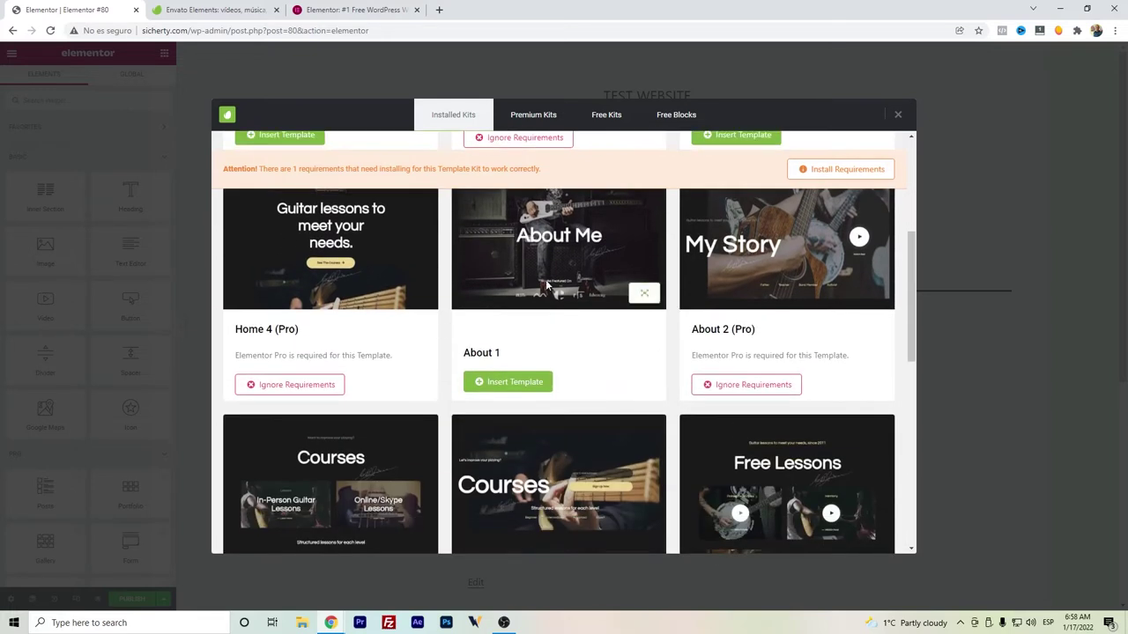
{"action": "scroll", "coordinate": [542, 290], "scroll_direction": "down", "scroll_amount": 2}
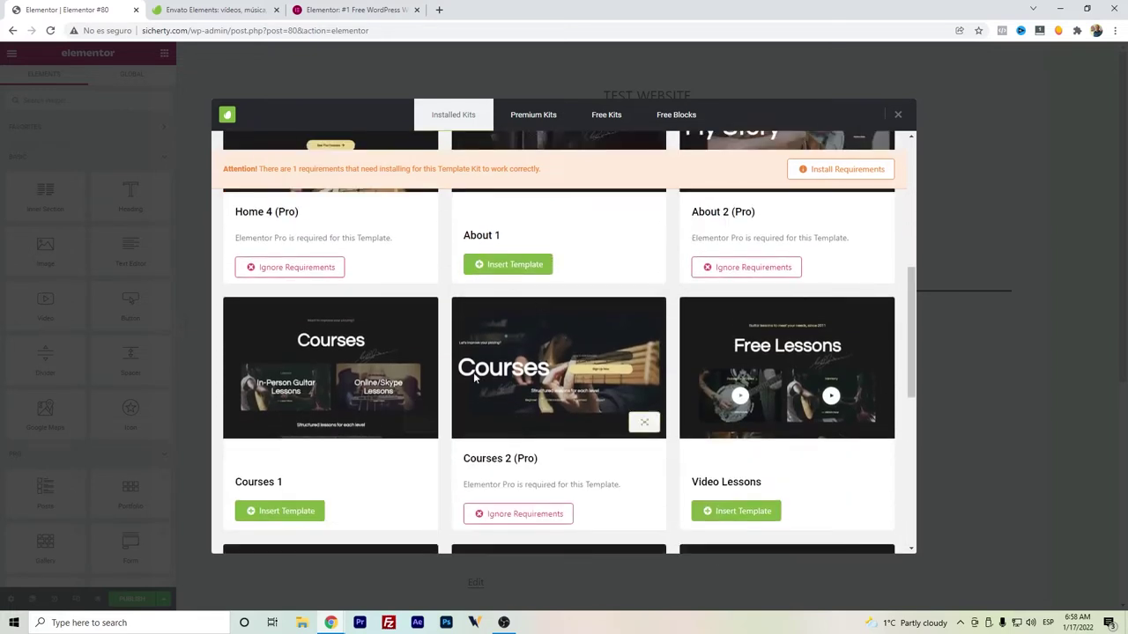
{"action": "scroll", "coordinate": [405, 390], "scroll_direction": "down", "scroll_amount": 5}
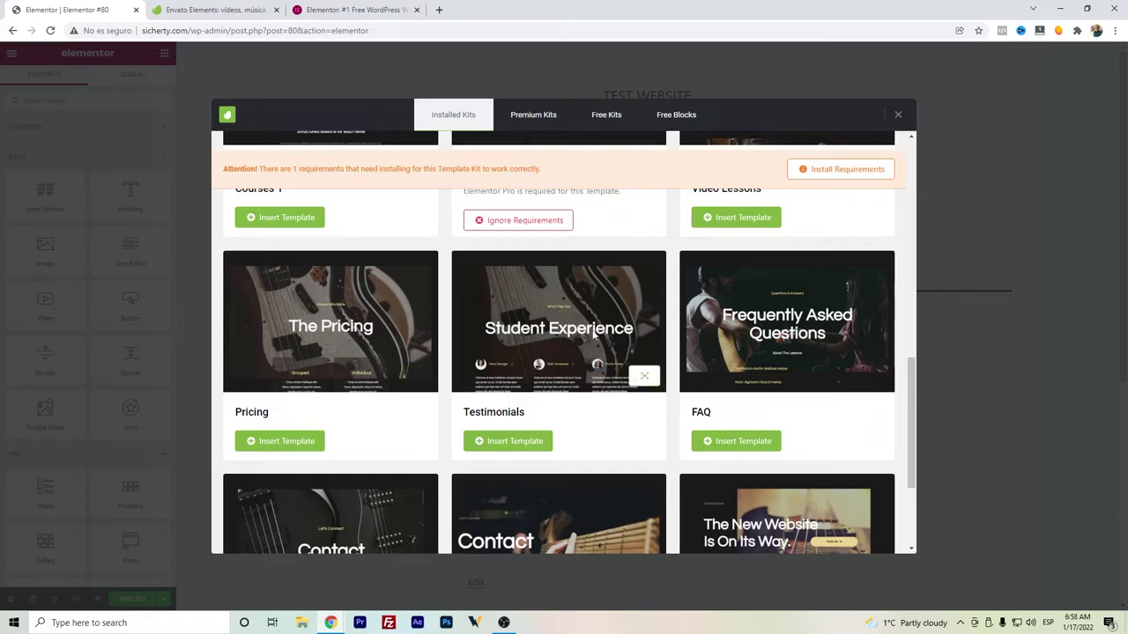
{"action": "scroll", "coordinate": [390, 391], "scroll_direction": "down", "scroll_amount": 3}
{"action": "scroll", "coordinate": [391, 391], "scroll_direction": "up", "scroll_amount": 10}
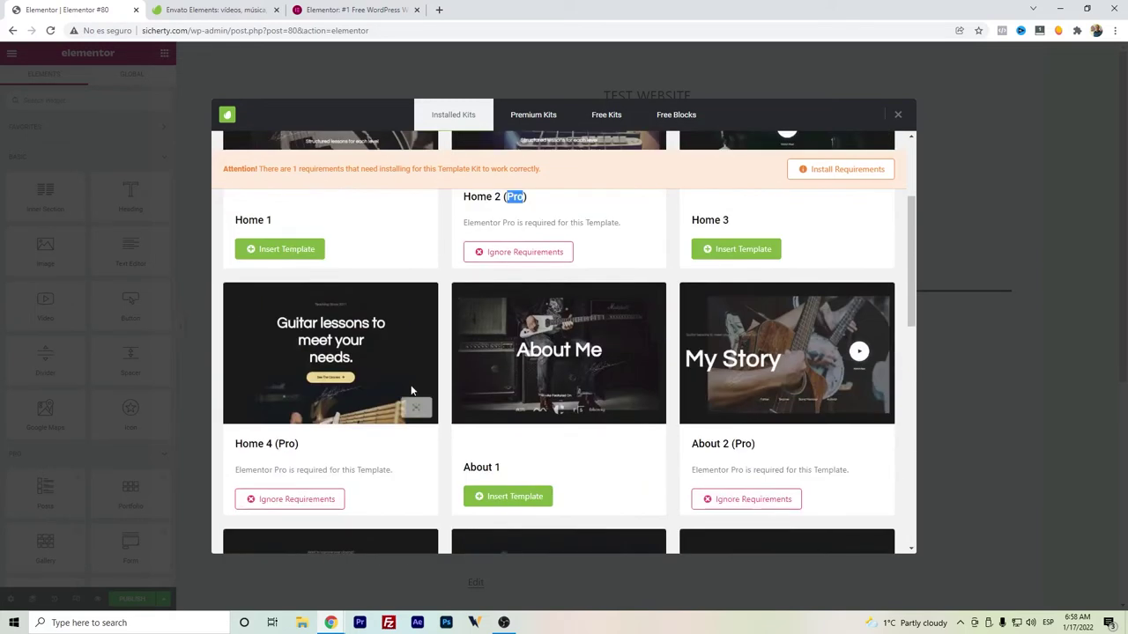
{"action": "scroll", "coordinate": [410, 390], "scroll_direction": "up", "scroll_amount": 3}
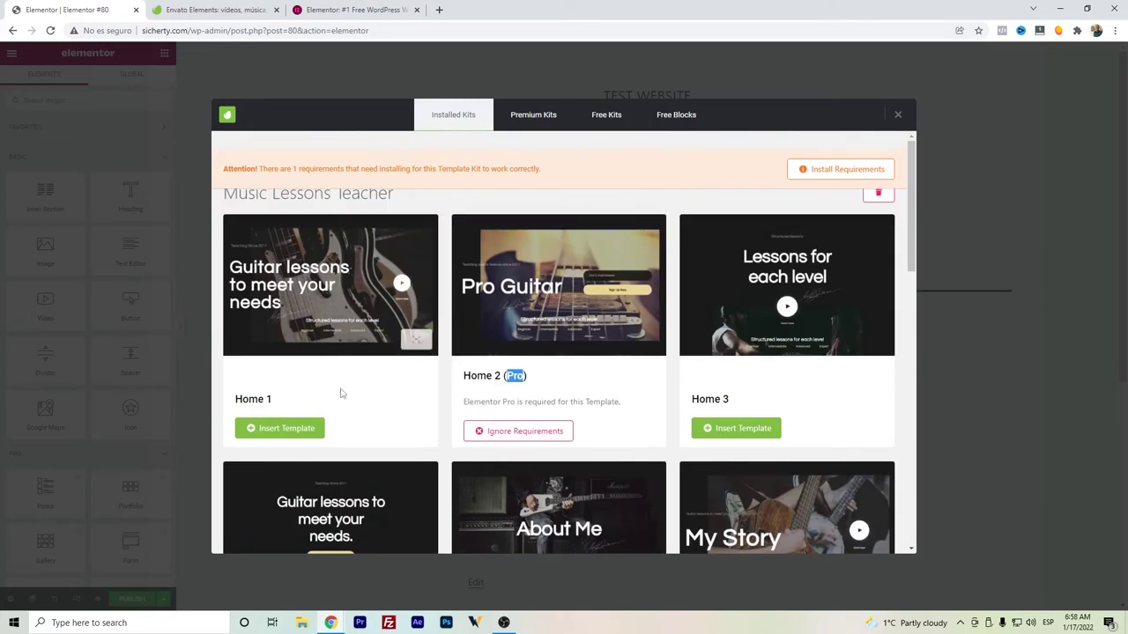
{"action": "left_click", "coordinate": [275, 429]}
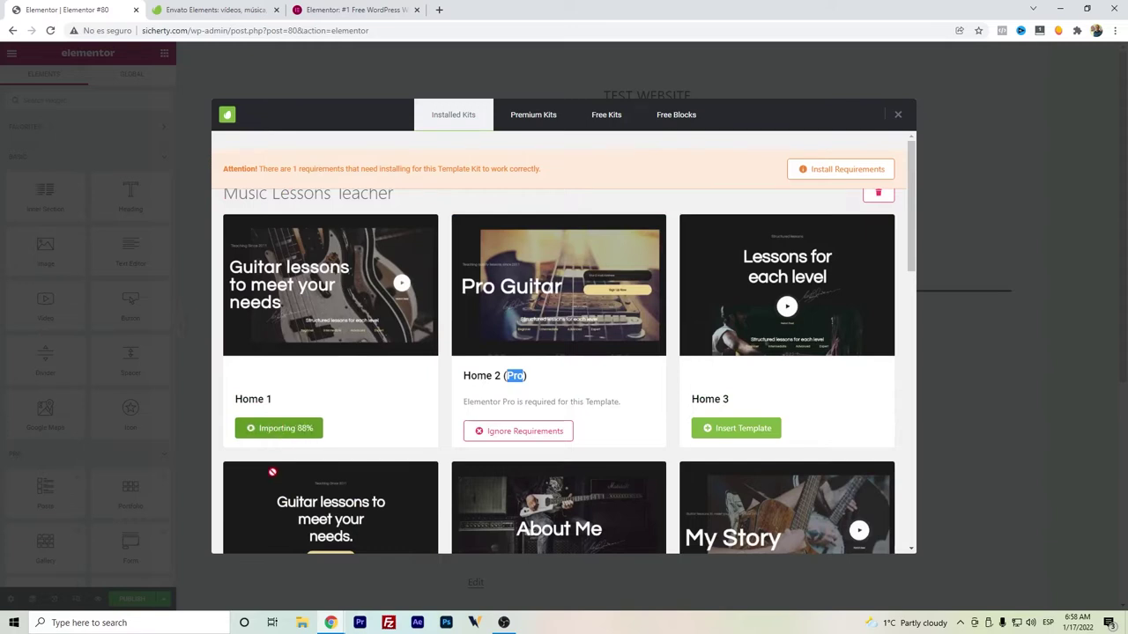
Scroll the guitar lessons page to the bottom and back, then open Elementor #80's settings.
{"action": "scroll", "coordinate": [564, 397], "scroll_direction": "down", "scroll_amount": 1}
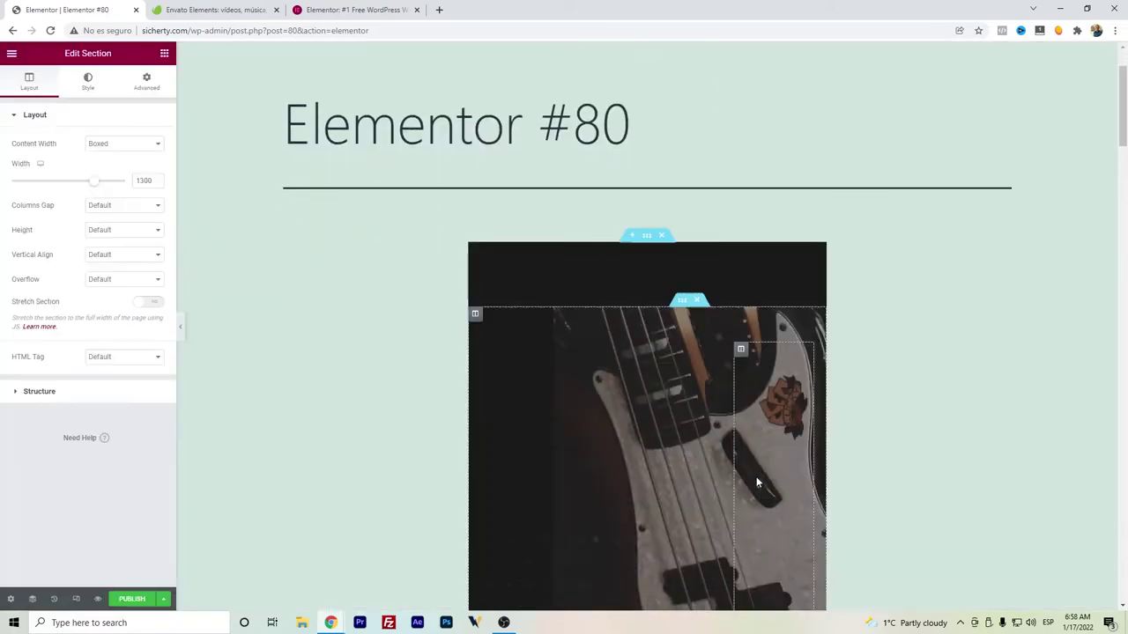
{"action": "scroll", "coordinate": [716, 379], "scroll_direction": "down", "scroll_amount": 2}
{"action": "scroll", "coordinate": [677, 346], "scroll_direction": "up", "scroll_amount": 3}
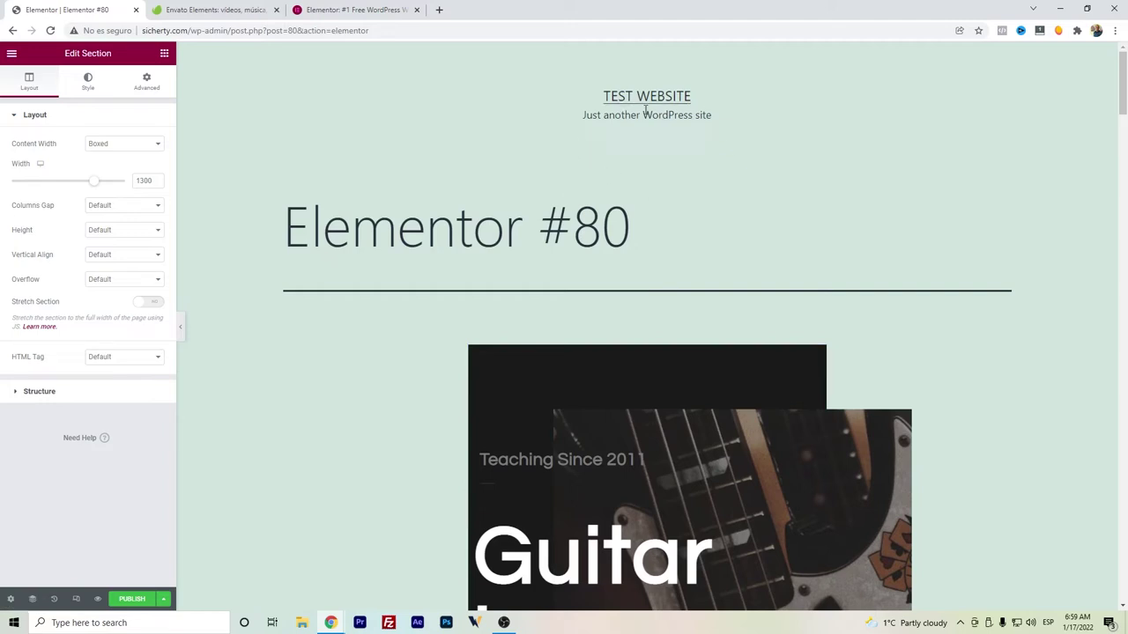
{"action": "scroll", "coordinate": [629, 196], "scroll_direction": "down", "scroll_amount": 15}
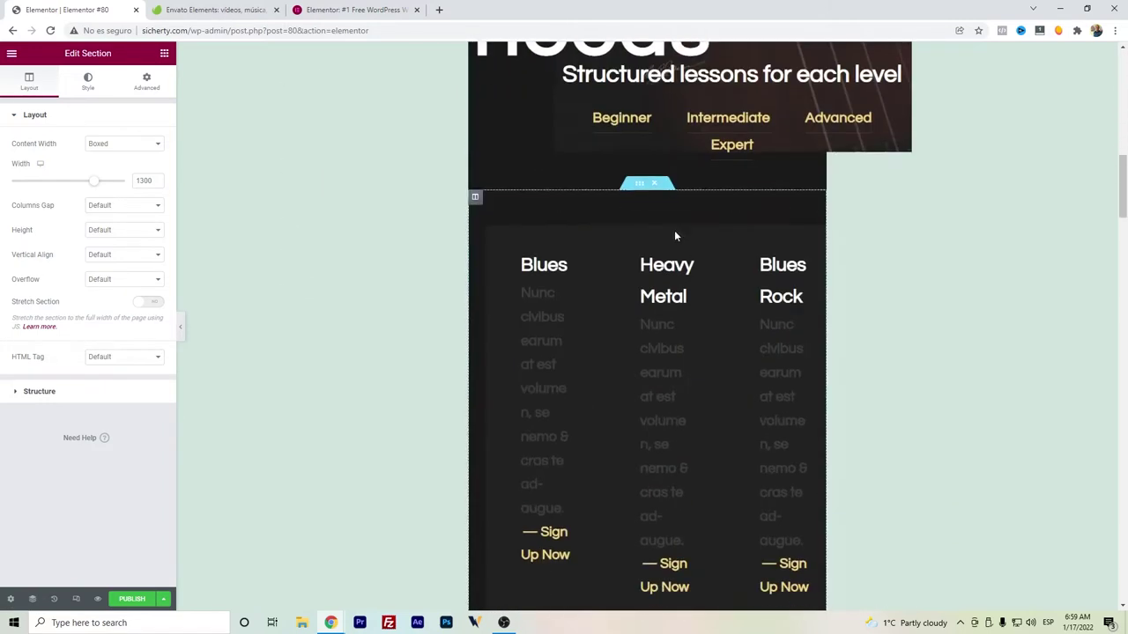
{"action": "scroll", "coordinate": [657, 274], "scroll_direction": "down", "scroll_amount": 12}
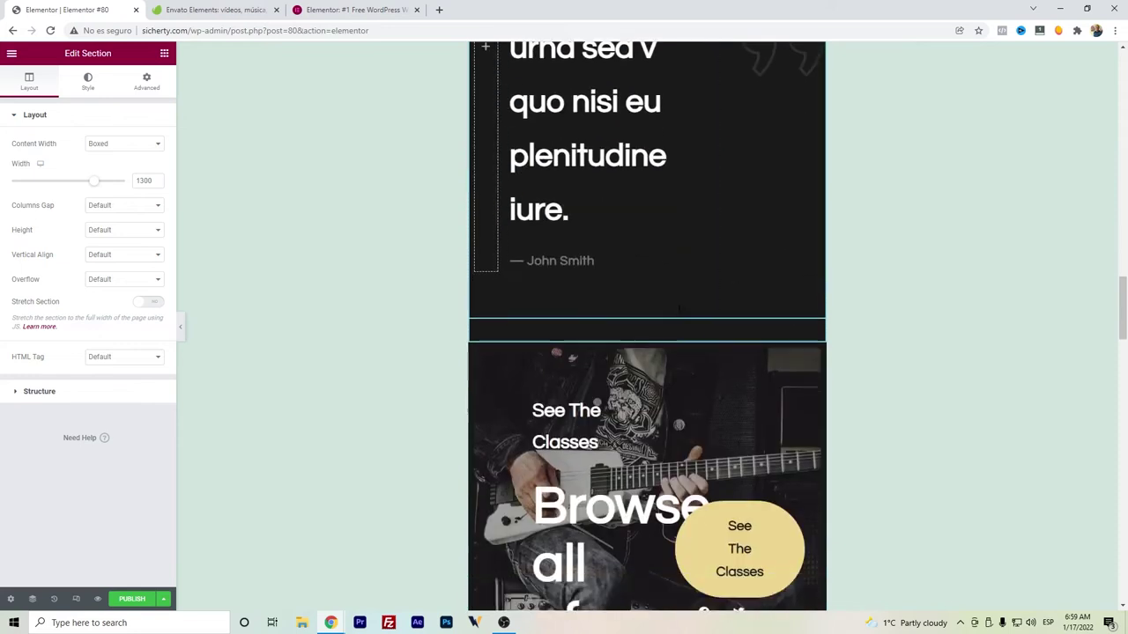
{"action": "scroll", "coordinate": [778, 271], "scroll_direction": "down", "scroll_amount": 5}
{"action": "scroll", "coordinate": [264, 390], "scroll_direction": "up", "scroll_amount": 9}
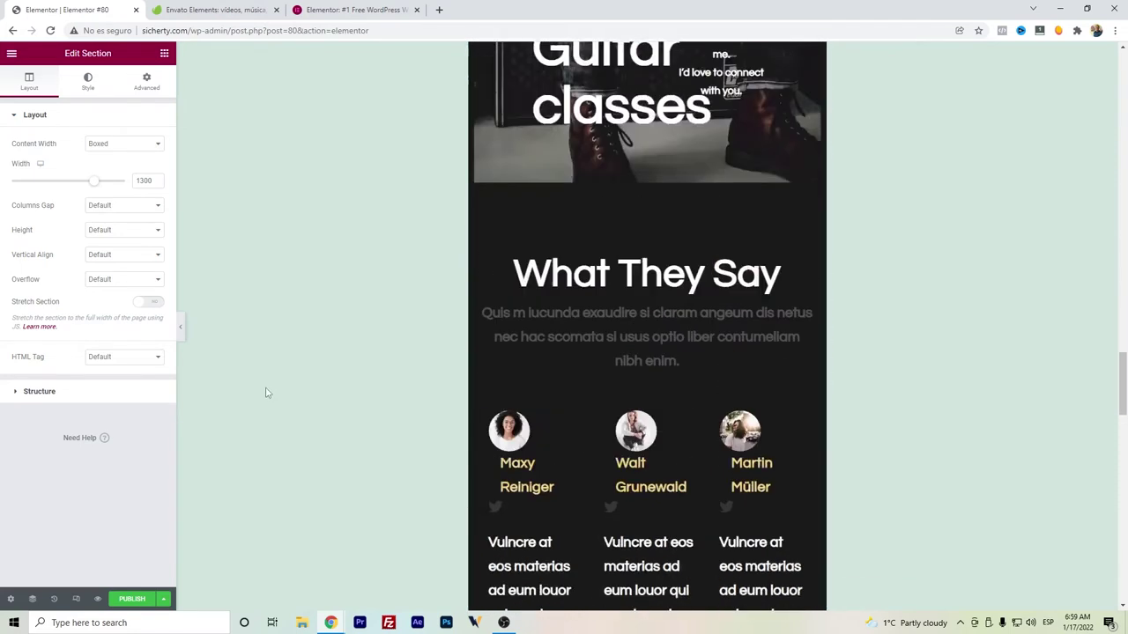
{"action": "scroll", "coordinate": [269, 392], "scroll_direction": "up", "scroll_amount": 10}
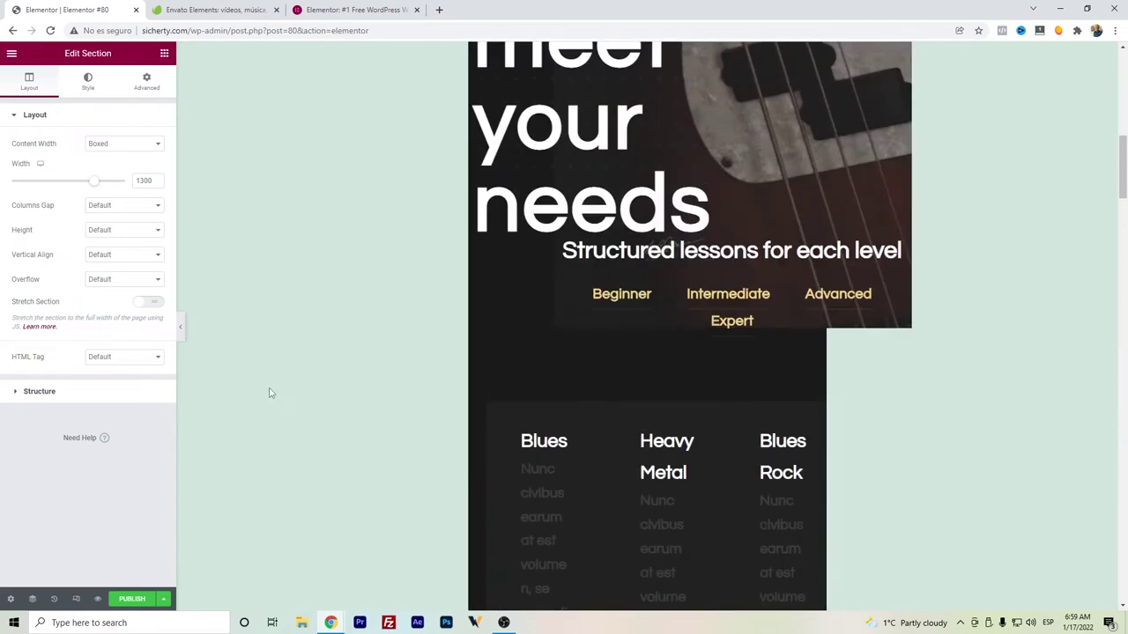
{"action": "scroll", "coordinate": [269, 392], "scroll_direction": "up", "scroll_amount": 4}
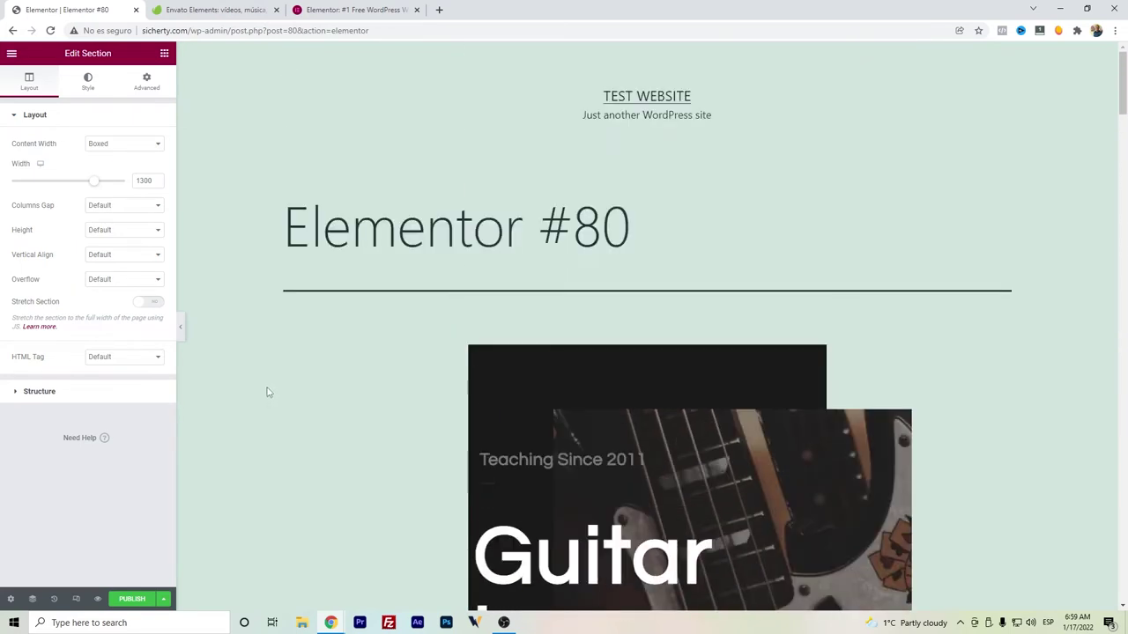
{"action": "left_click", "coordinate": [12, 600]}
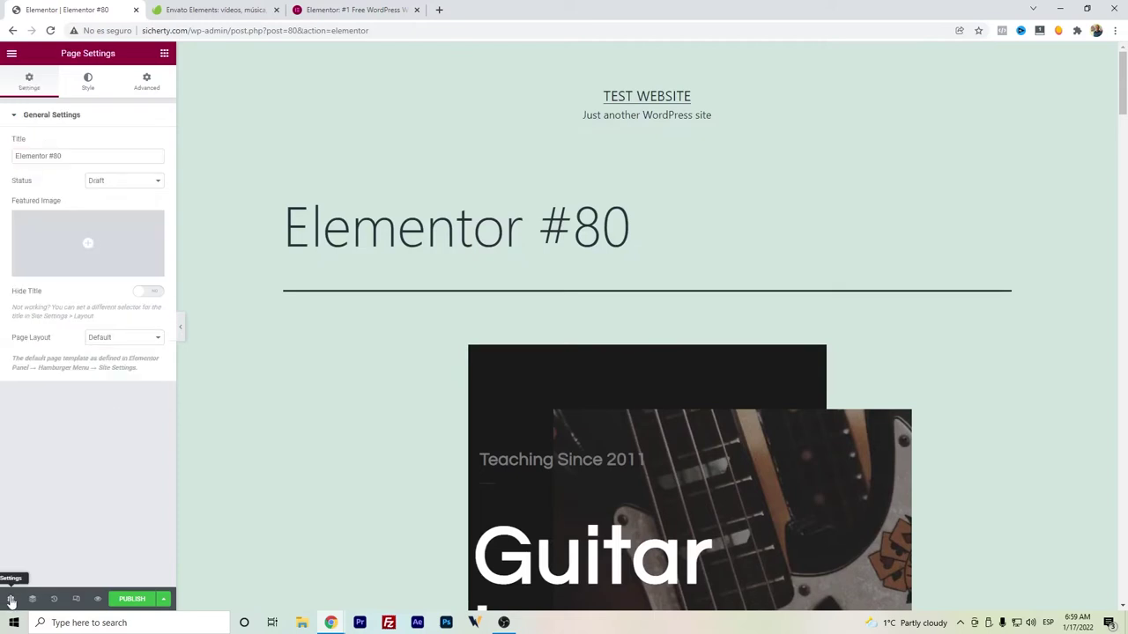
Set Elementor #80's page layout to Elementor Full Width, then change it to Elementor Canvas.
{"action": "left_click", "coordinate": [111, 339]}
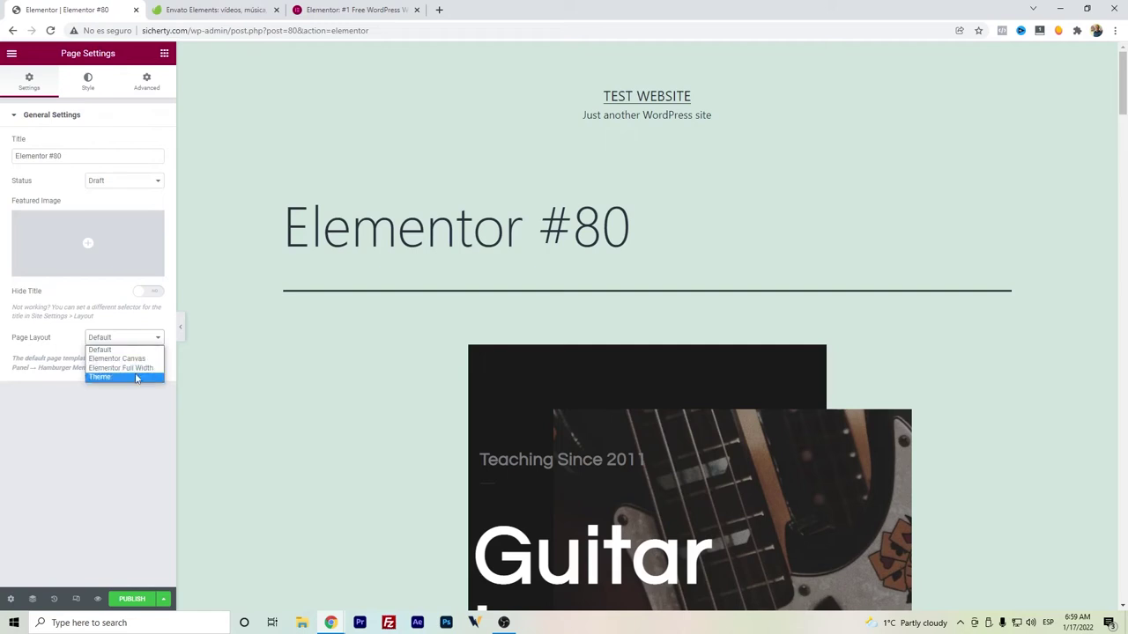
{"action": "left_click", "coordinate": [138, 368]}
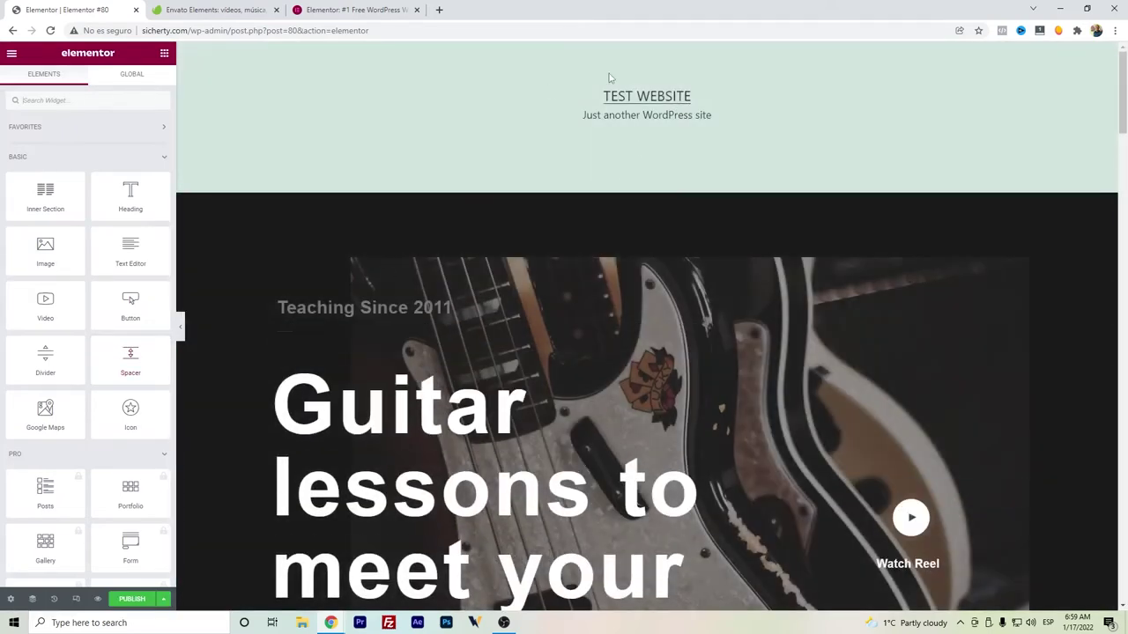
{"action": "left_click", "coordinate": [11, 599]}
{"action": "left_click", "coordinate": [137, 338]}
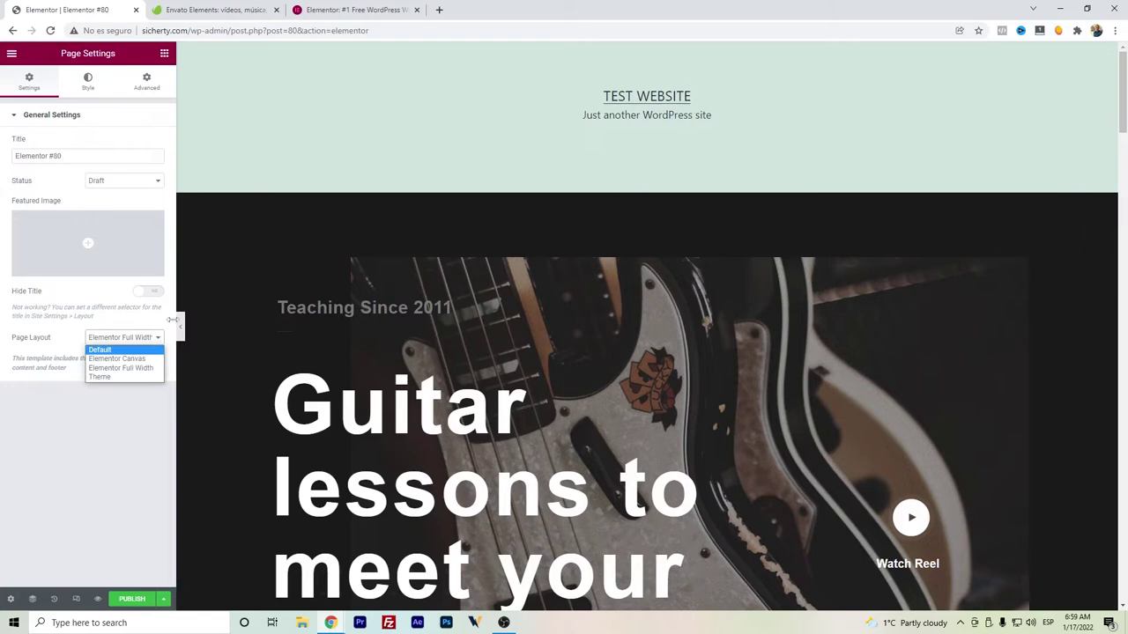
{"action": "left_click", "coordinate": [116, 359]}
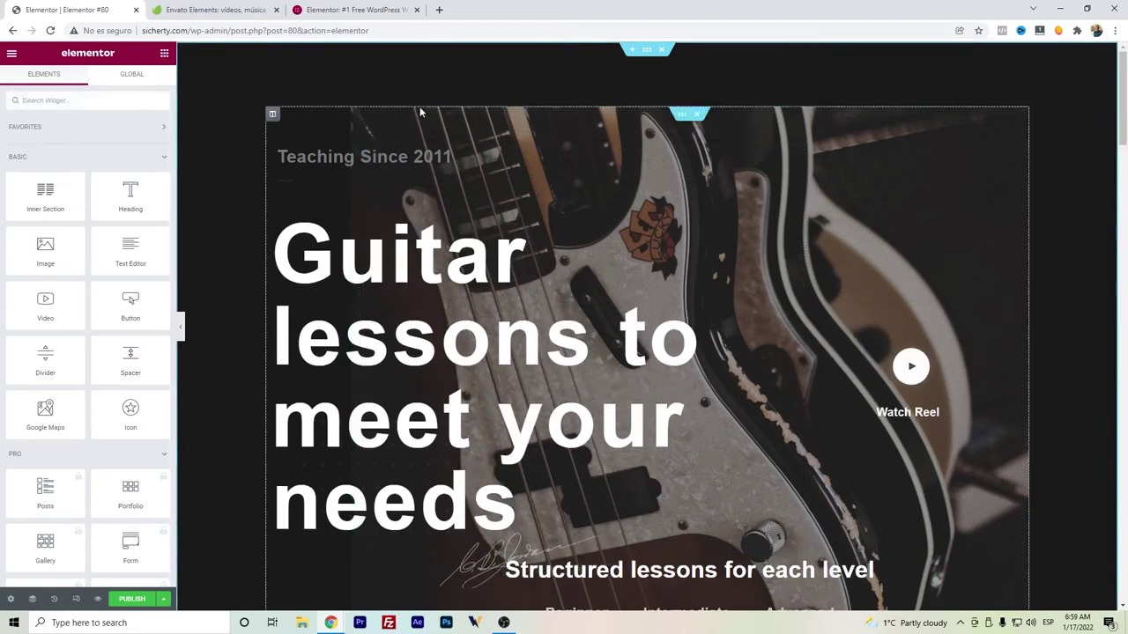
{"action": "left_click_drag", "start_coordinate": [1119, 138], "coordinate": [1121, 61]}
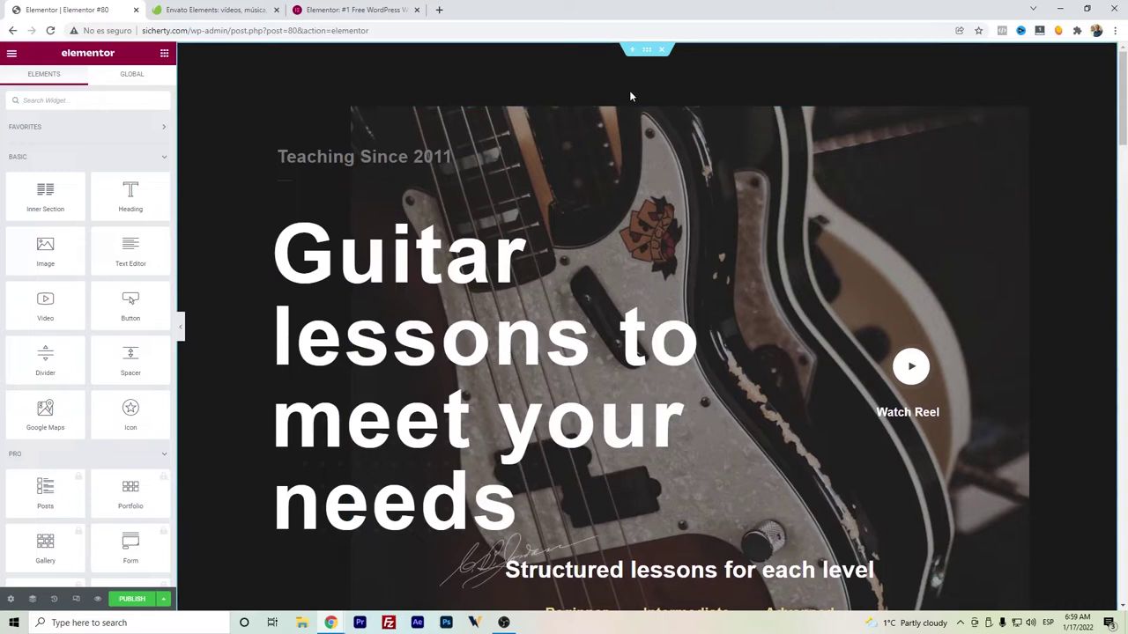
Add a new two-column section above the guitar hero.
{"action": "left_click", "coordinate": [632, 50]}
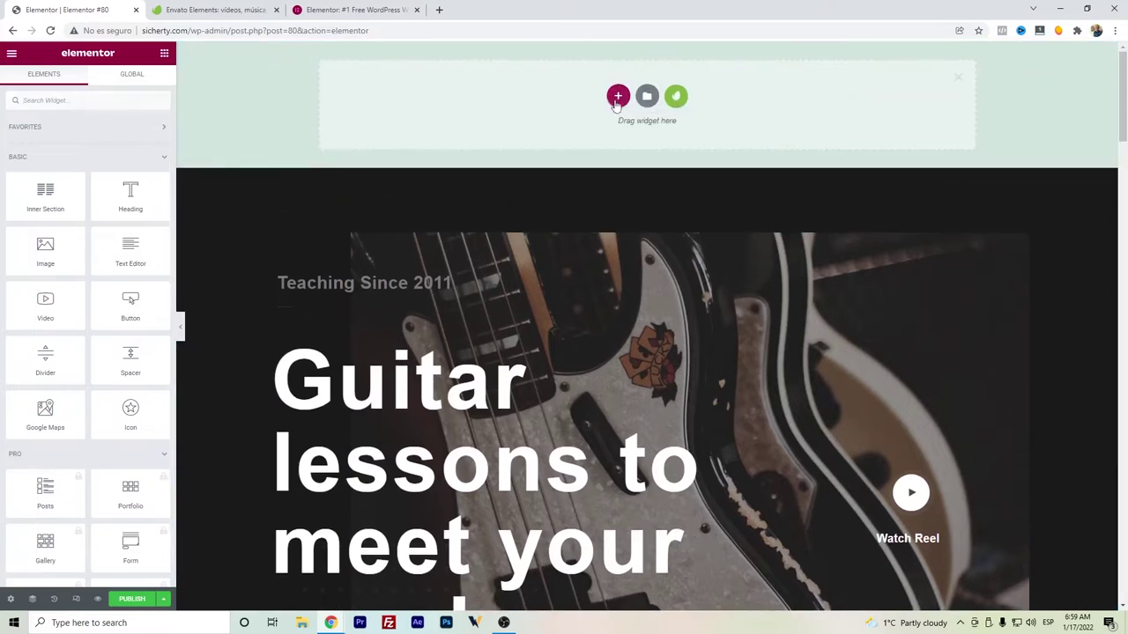
{"action": "left_click", "coordinate": [618, 97]}
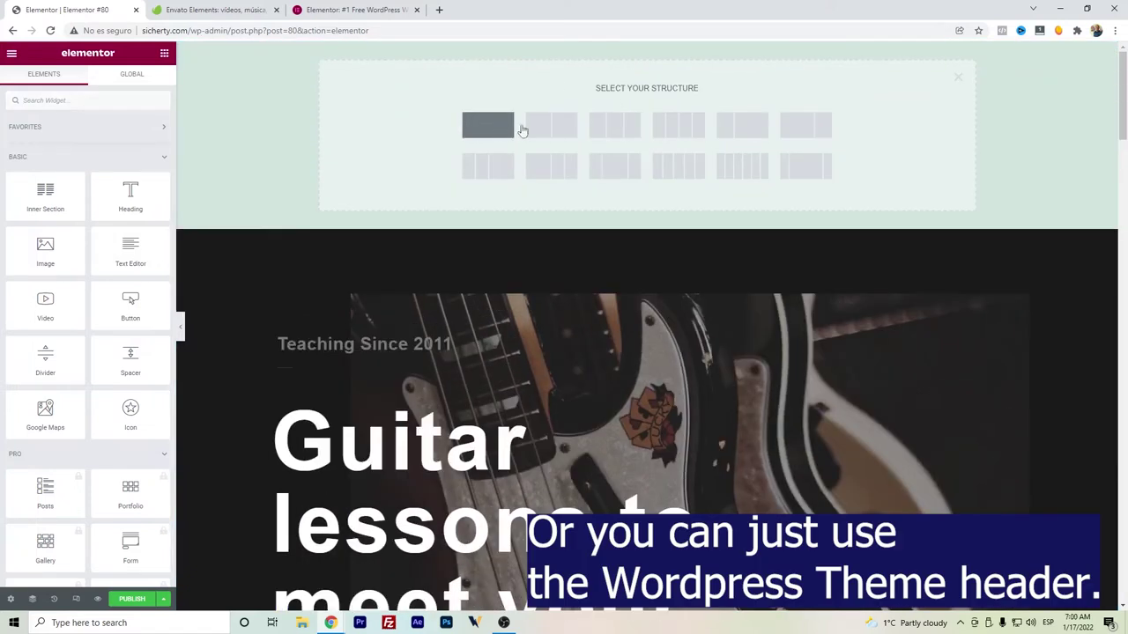
{"action": "left_click", "coordinate": [564, 130]}
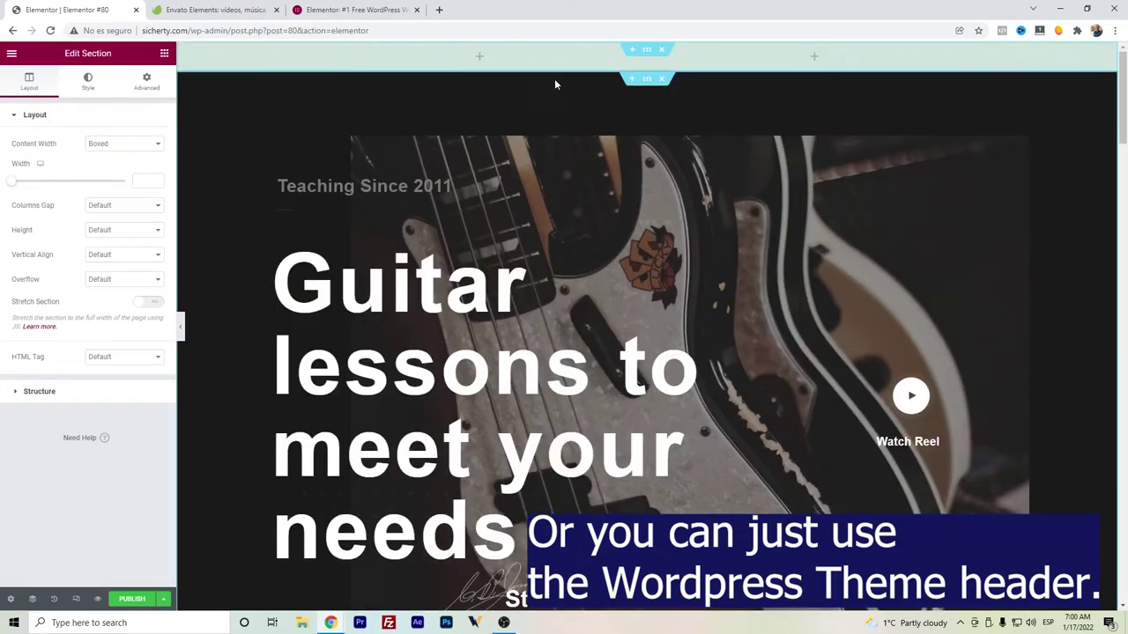
{"action": "left_click", "coordinate": [12, 53]}
{"action": "left_click", "coordinate": [12, 54]}
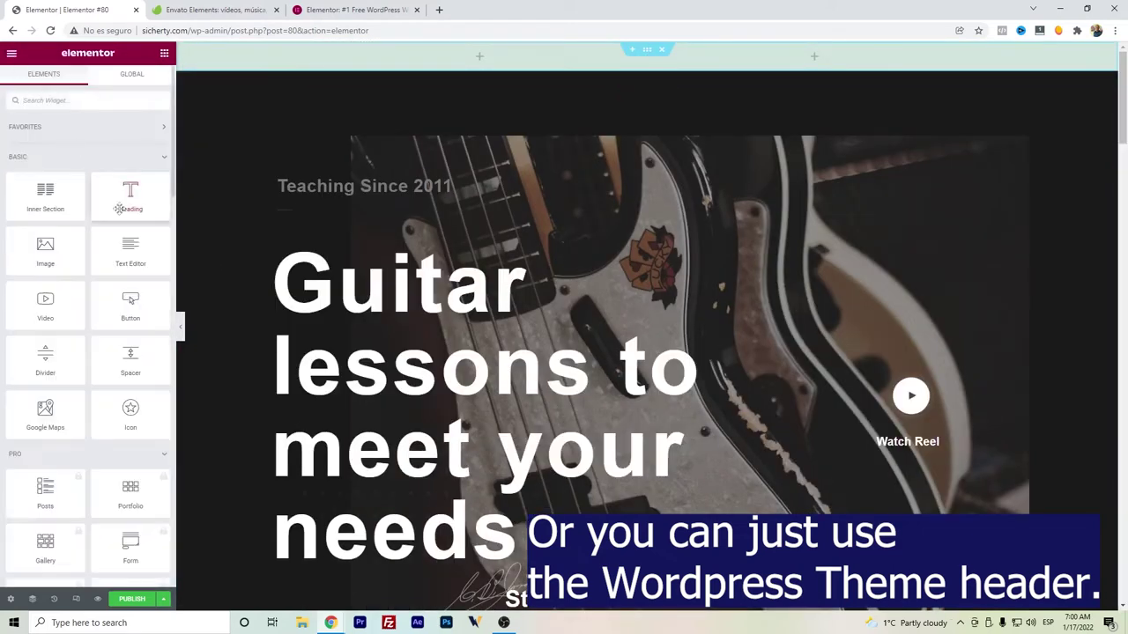
Try the pro-only Nav Menu widget, then place a Text Editor widget in the right column.
{"action": "left_click", "coordinate": [83, 100]}
{"action": "type", "text": "menu"}
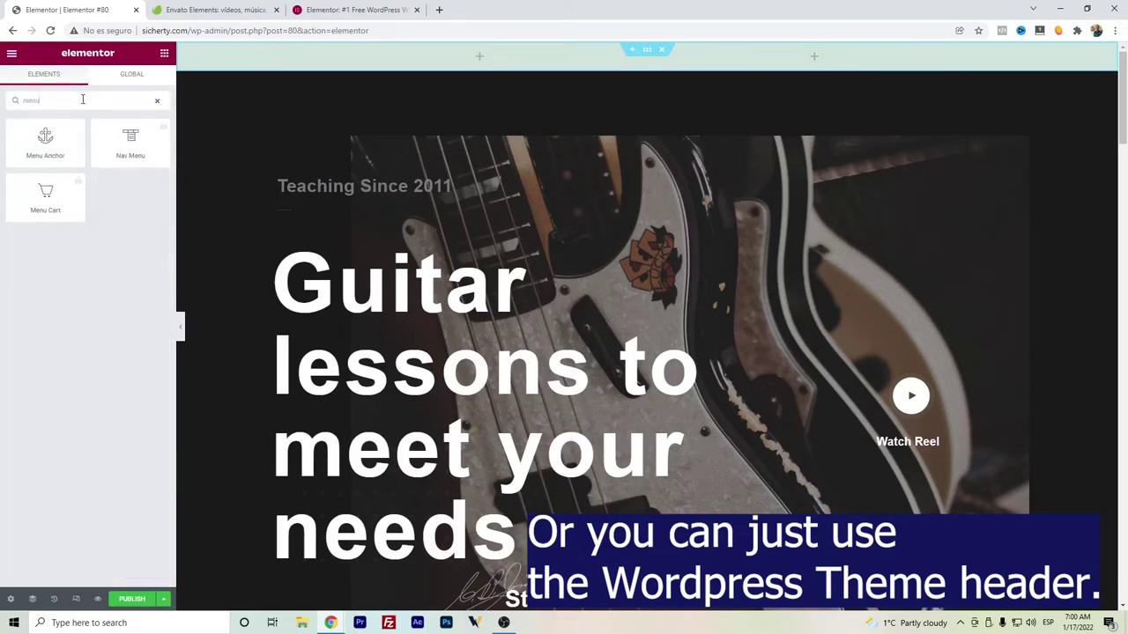
{"action": "left_click", "coordinate": [163, 132]}
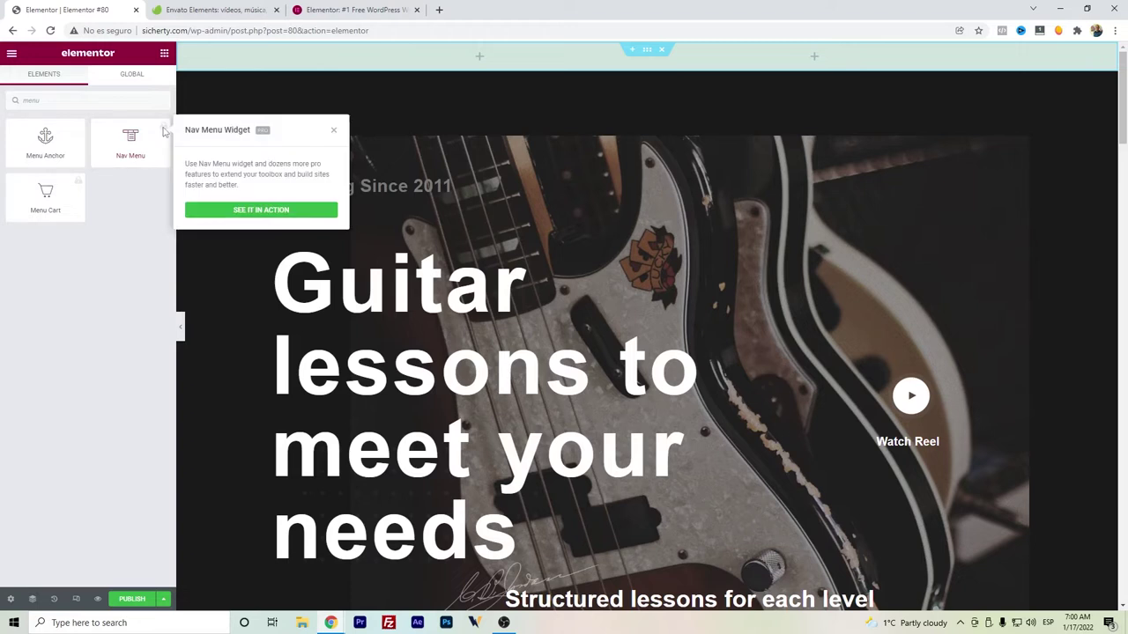
{"action": "left_click", "coordinate": [125, 202]}
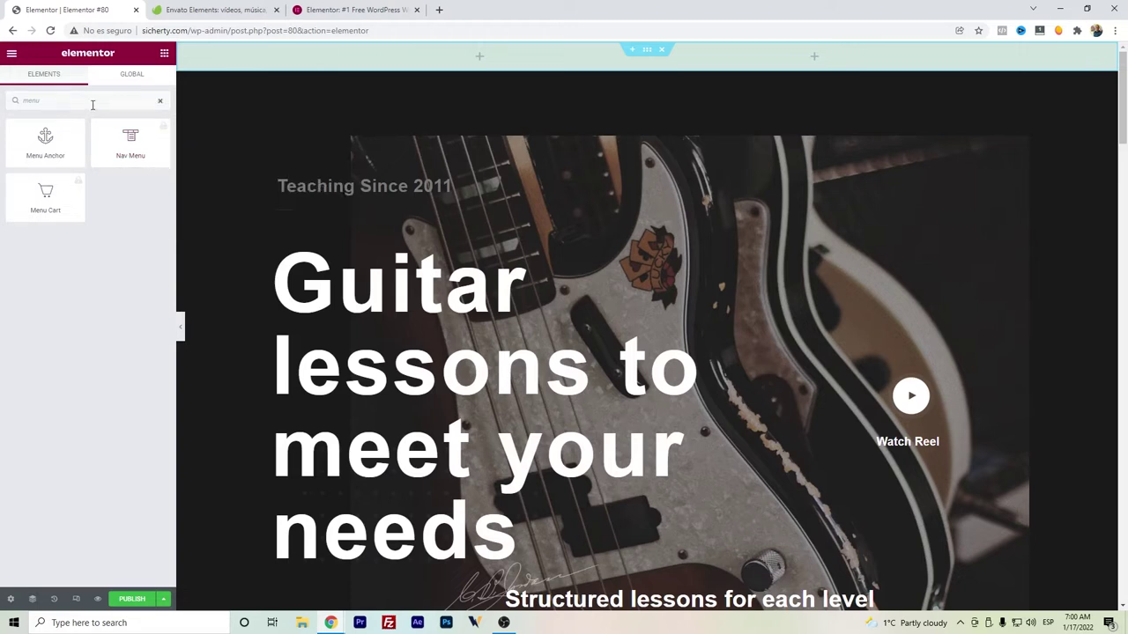
{"action": "left_click_drag", "start_coordinate": [93, 105], "coordinate": [21, 103]}
{"action": "key", "text": "BackSpace"}
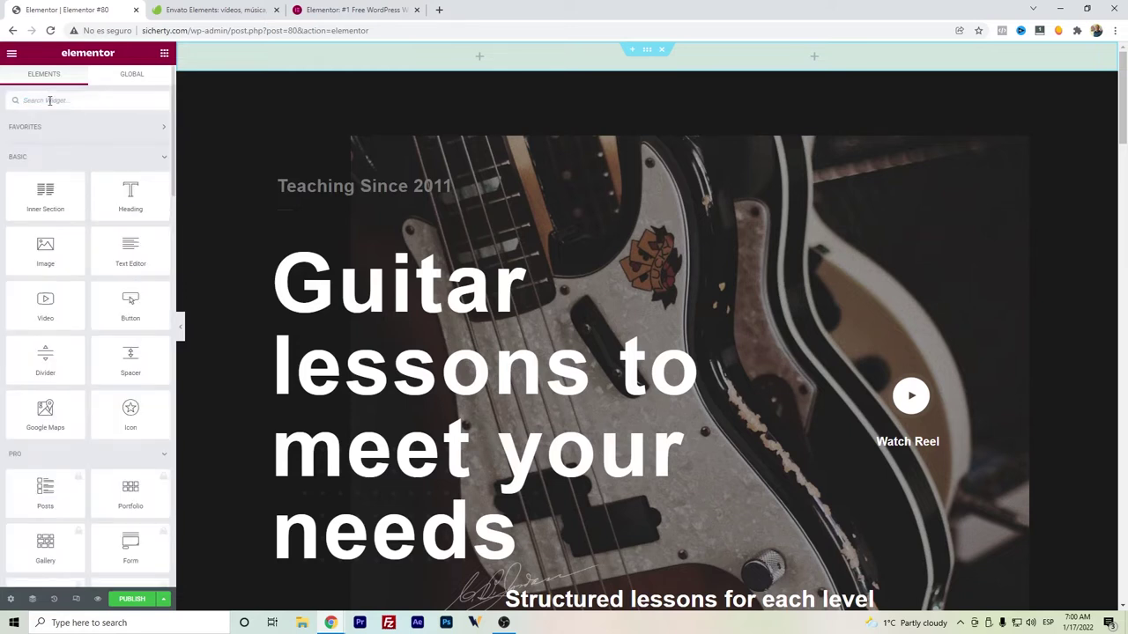
{"action": "type", "text": "tex"}
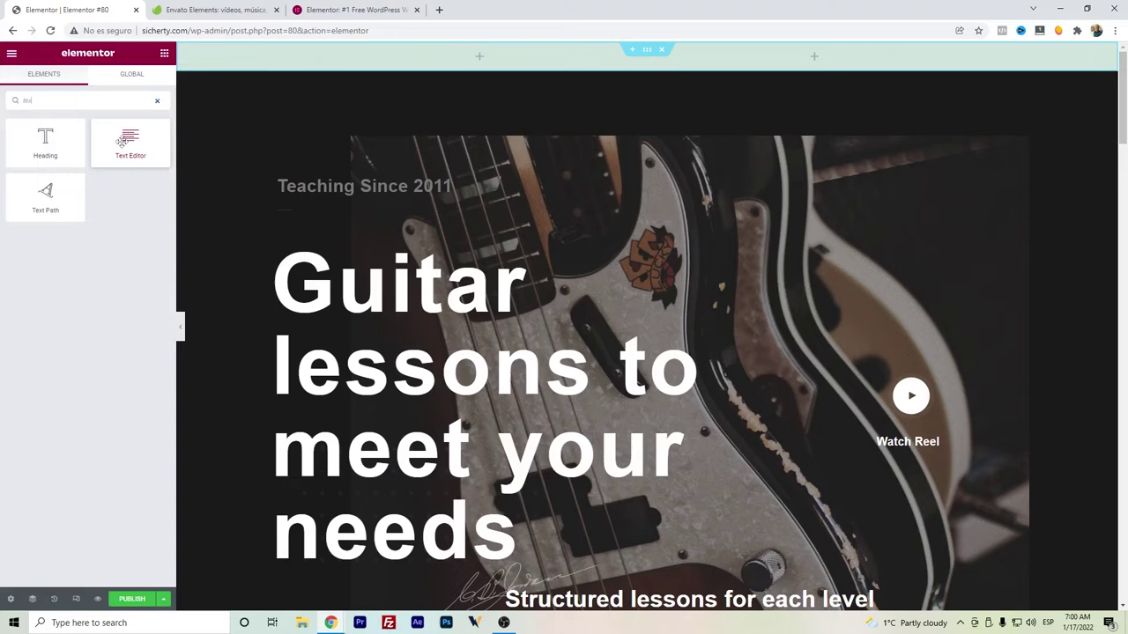
{"action": "left_click_drag", "start_coordinate": [130, 141], "coordinate": [809, 63]}
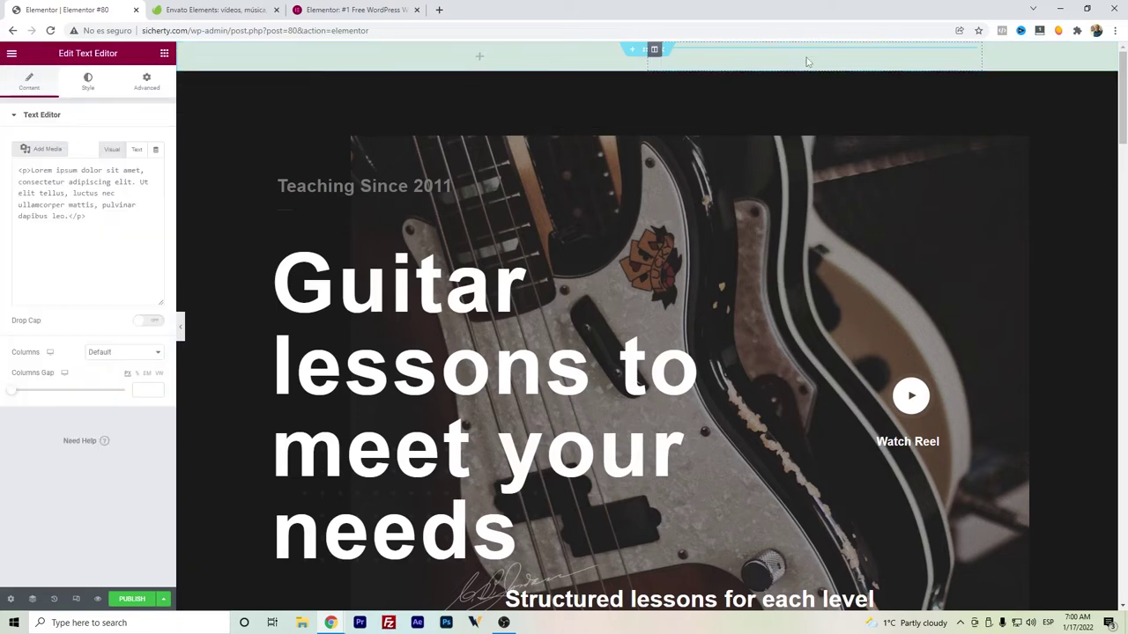
Replace the placeholder paragraph with a linked word reading 'Home'.
{"action": "left_click_drag", "start_coordinate": [128, 331], "coordinate": [2, 204]}
{"action": "type", "text": "Menu"}
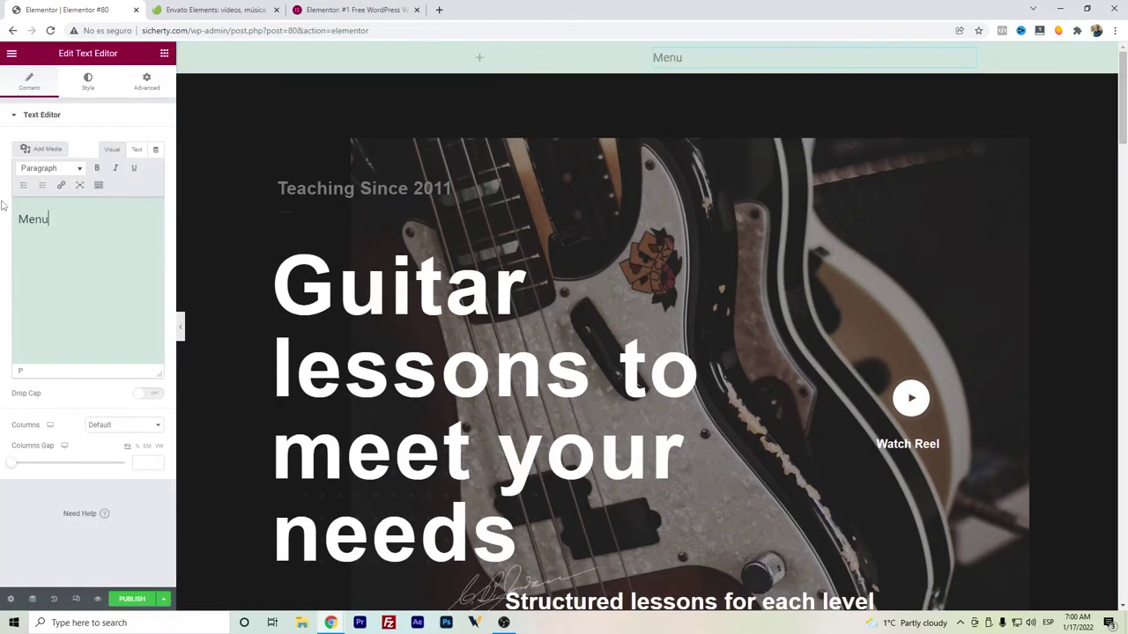
{"action": "left_click_drag", "start_coordinate": [59, 221], "coordinate": [6, 222]}
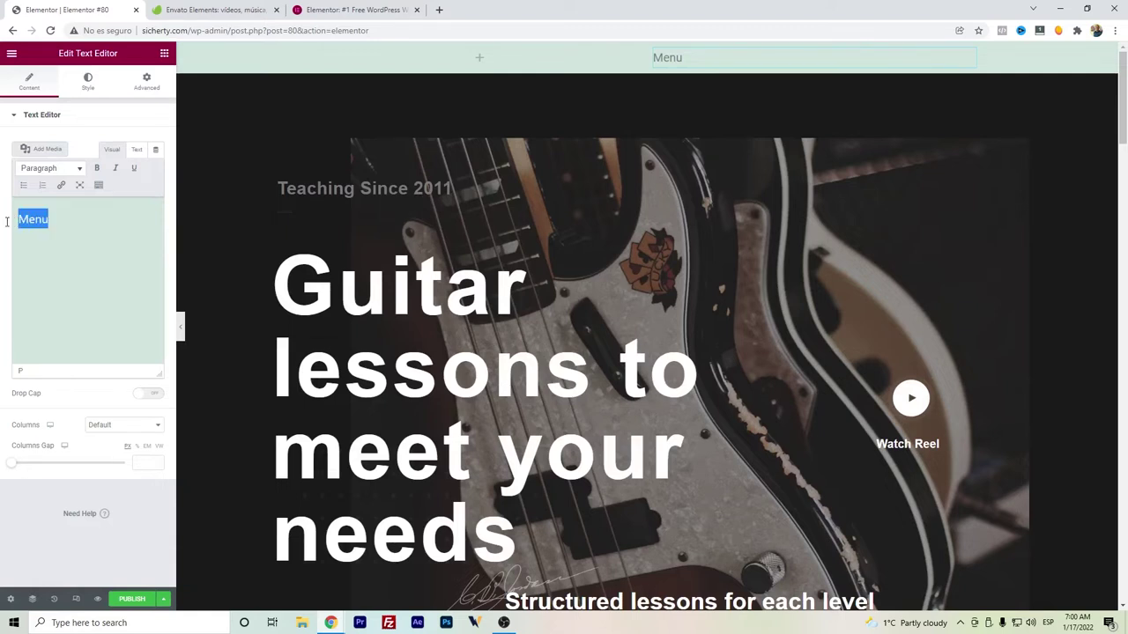
{"action": "left_click", "coordinate": [61, 185]}
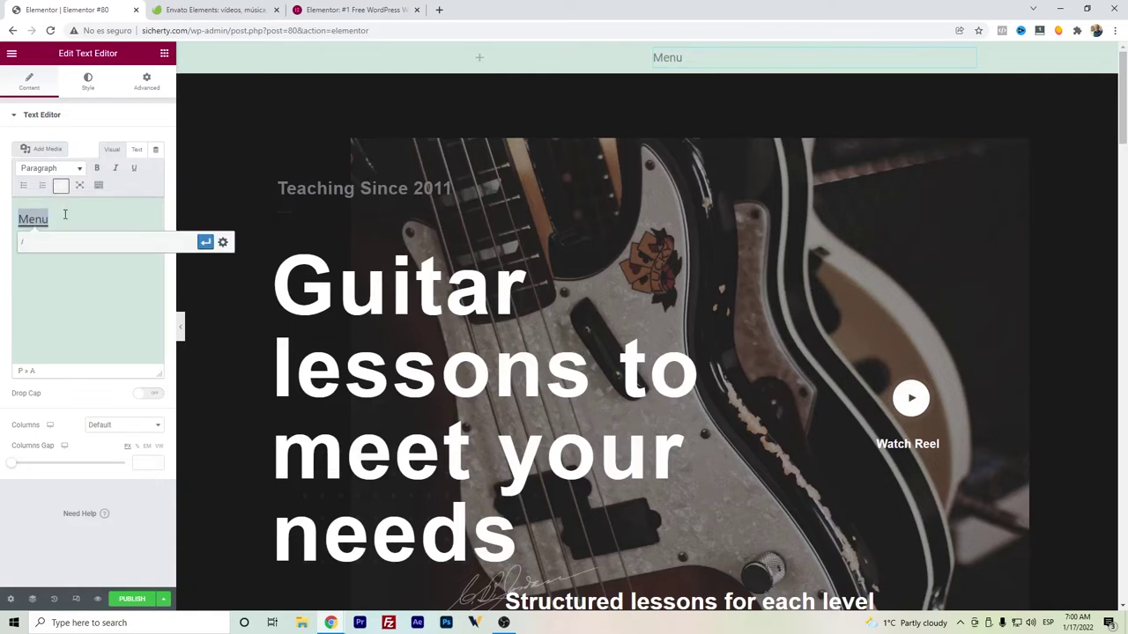
{"action": "key", "text": "Return"}
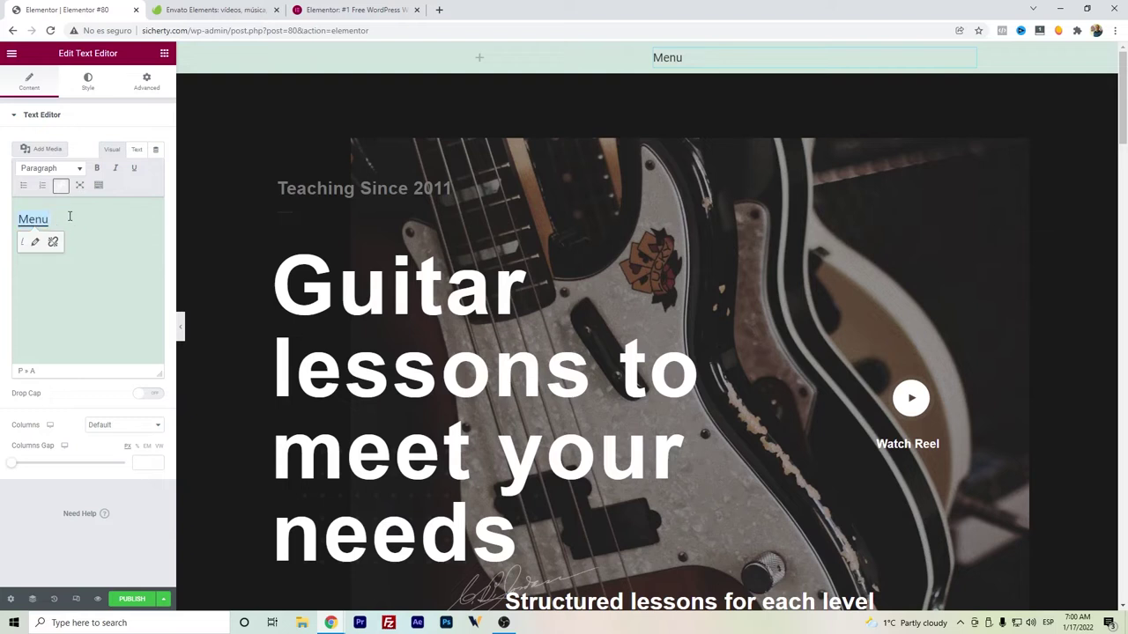
{"action": "type", "text": "MH"}
{"action": "key", "text": "BackSpace"}
{"action": "type", "text": "ome"}
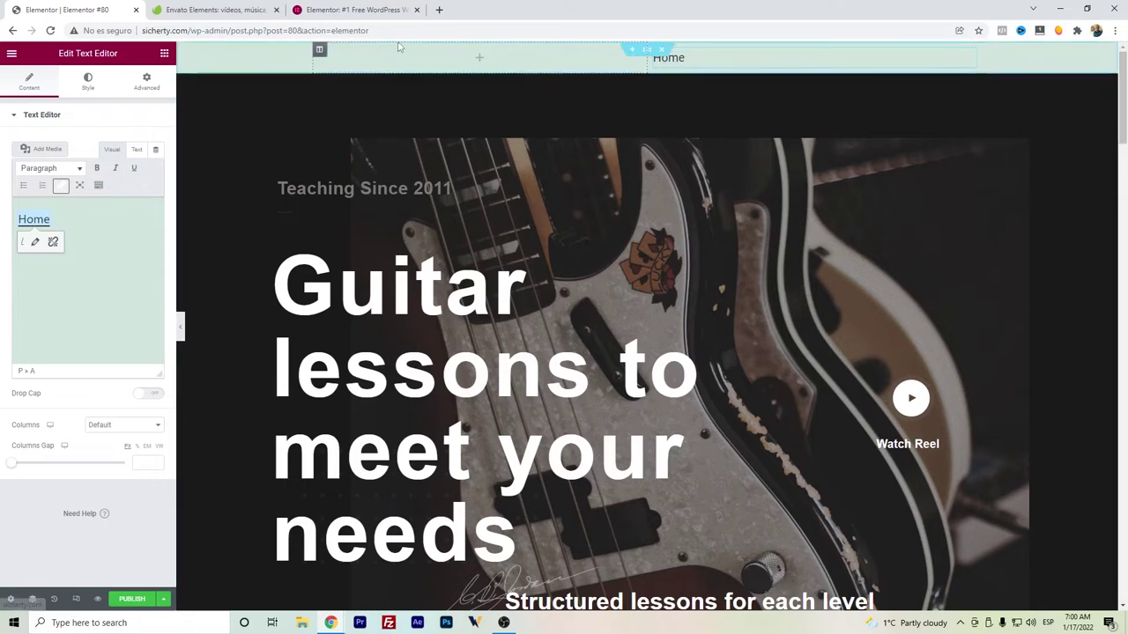
{"action": "left_click", "coordinate": [479, 55]}
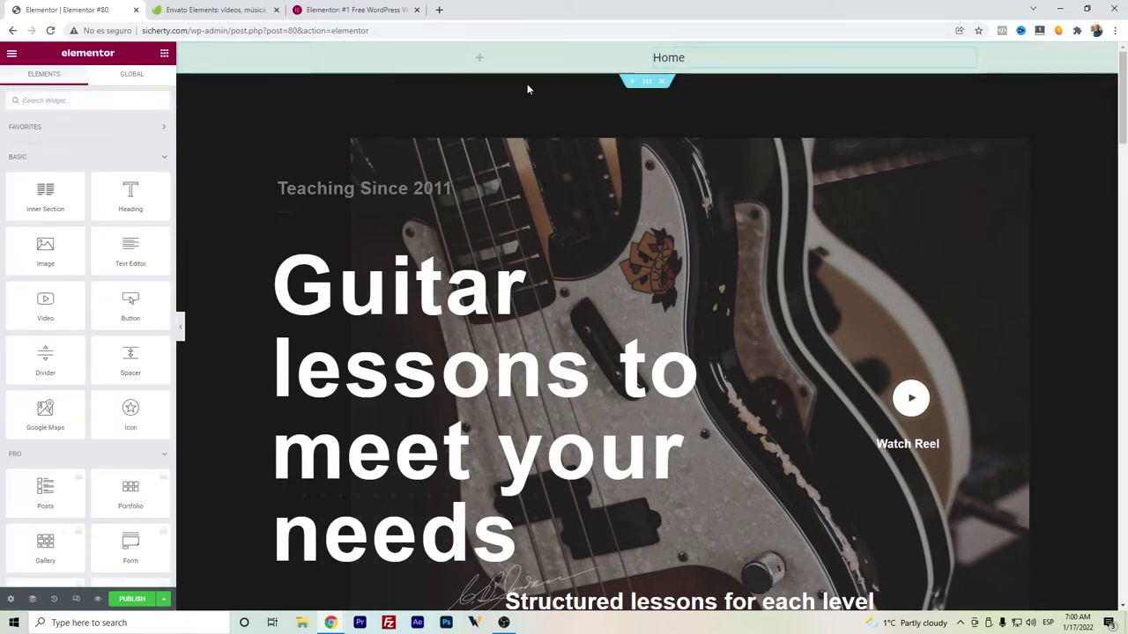
Add an Image widget with play-button-light.png from the Media Library to the left column.
{"action": "left_click", "coordinate": [321, 51]}
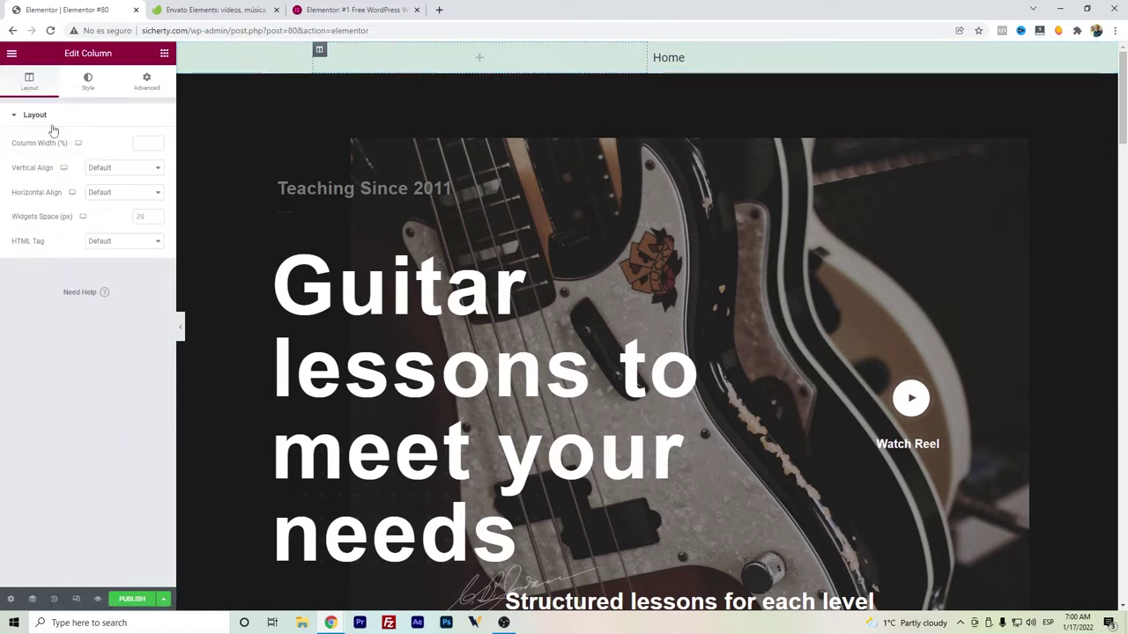
{"action": "left_click", "coordinate": [11, 53]}
{"action": "left_click", "coordinate": [11, 53]}
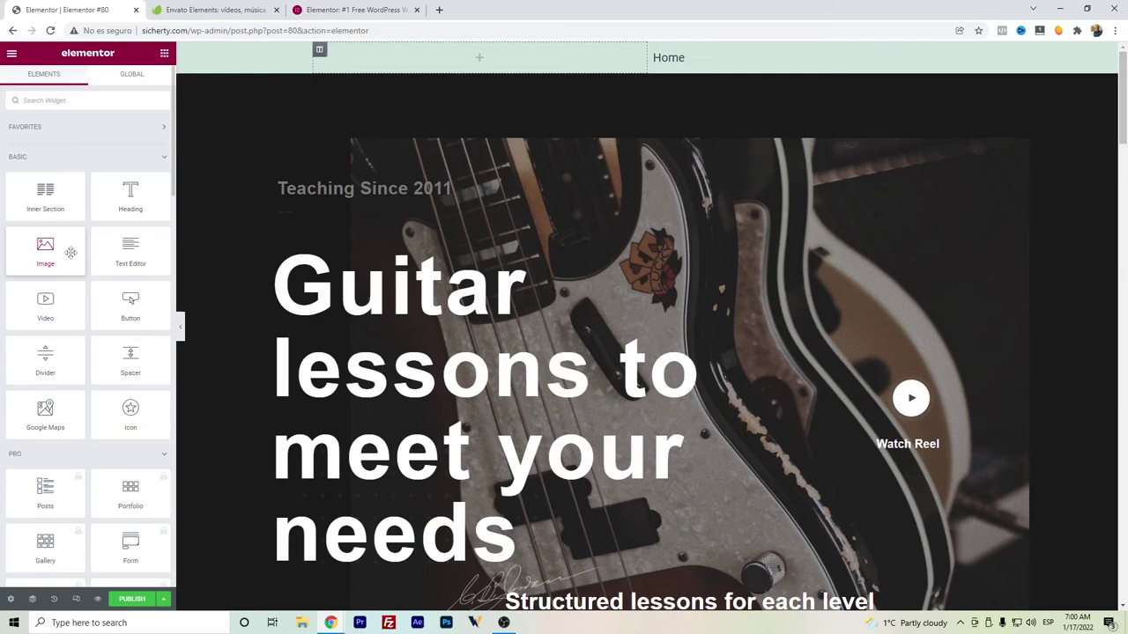
{"action": "left_click_drag", "start_coordinate": [70, 253], "coordinate": [486, 66]}
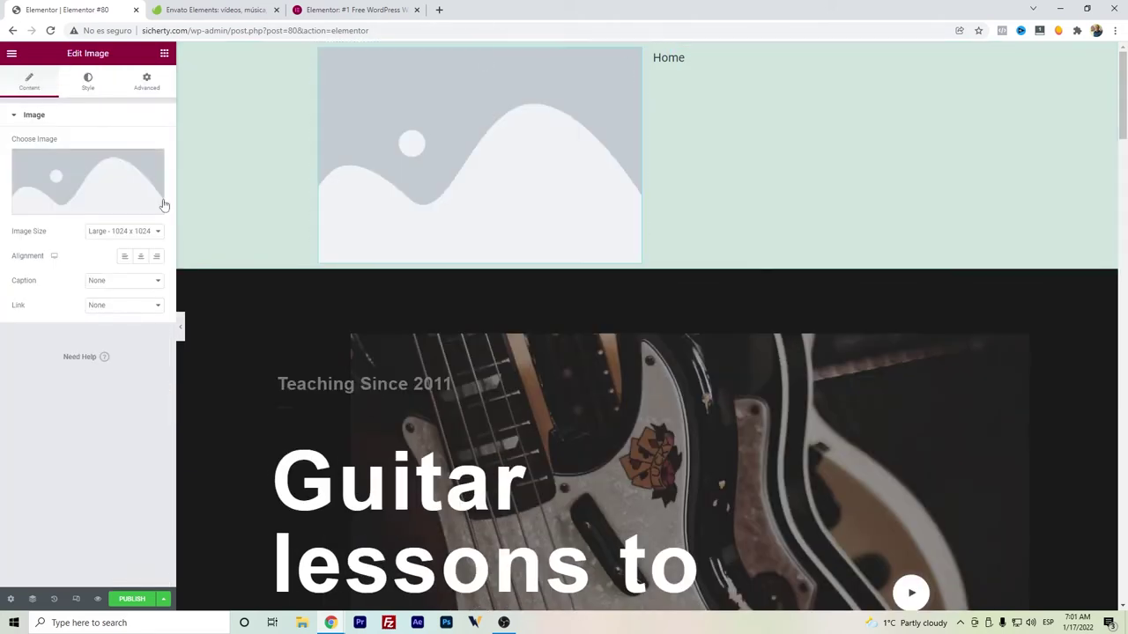
{"action": "left_click", "coordinate": [123, 188]}
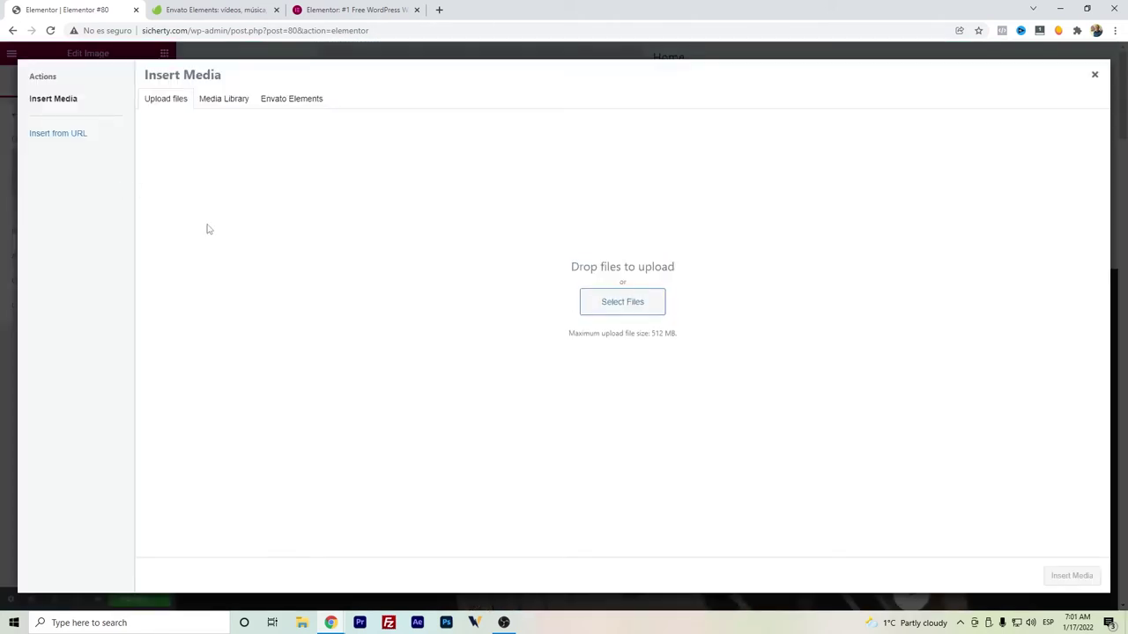
{"action": "left_click", "coordinate": [231, 98]}
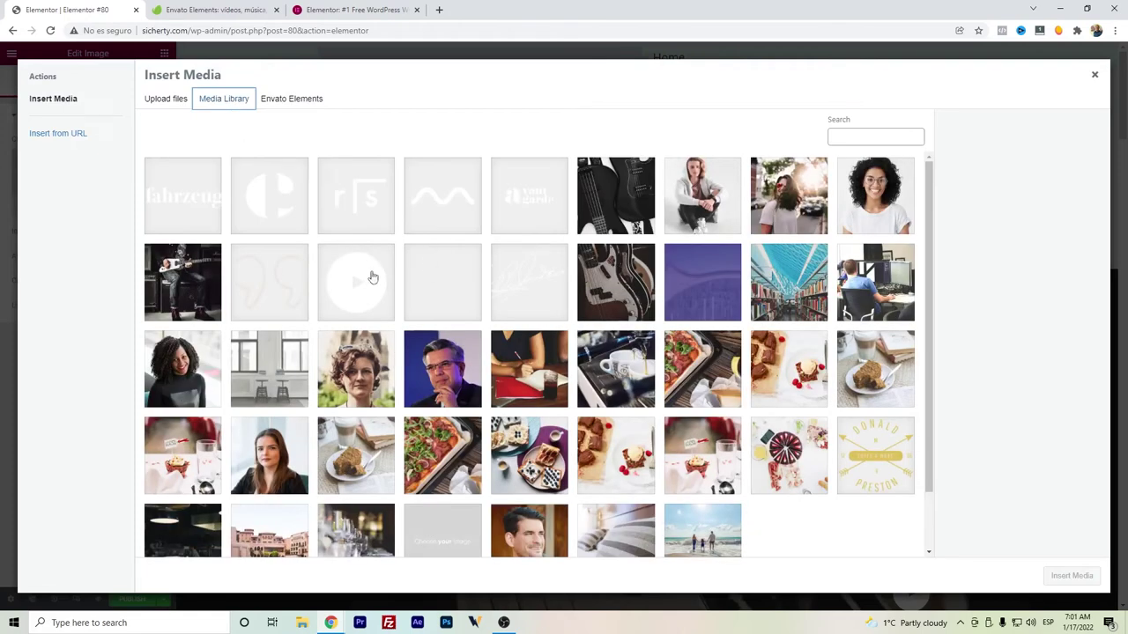
{"action": "left_click", "coordinate": [351, 284]}
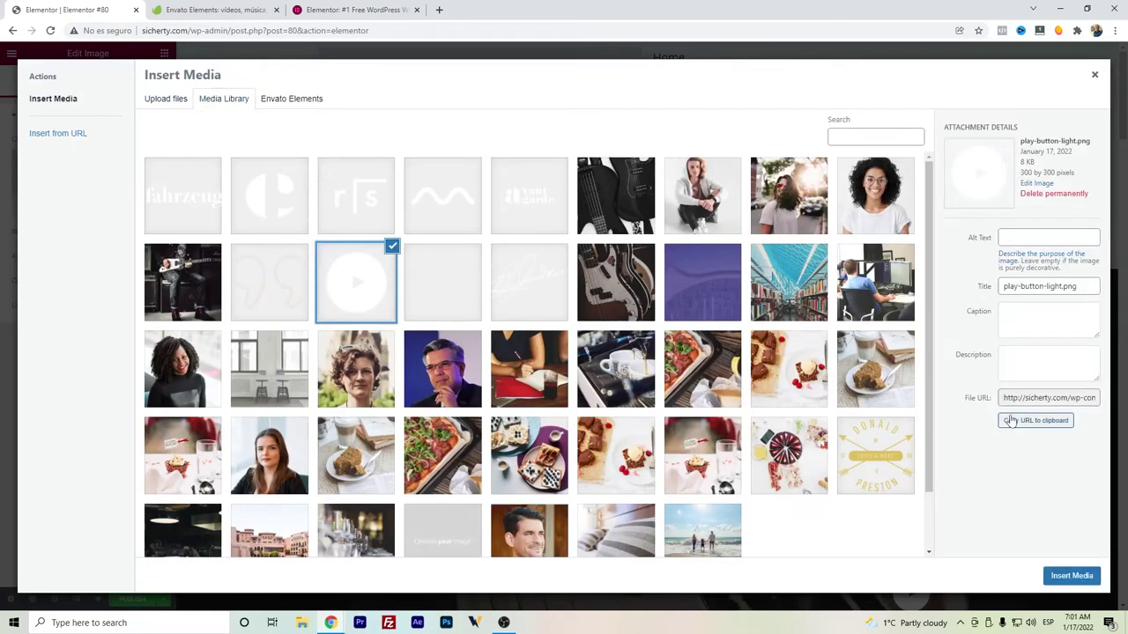
{"action": "left_click", "coordinate": [1076, 576]}
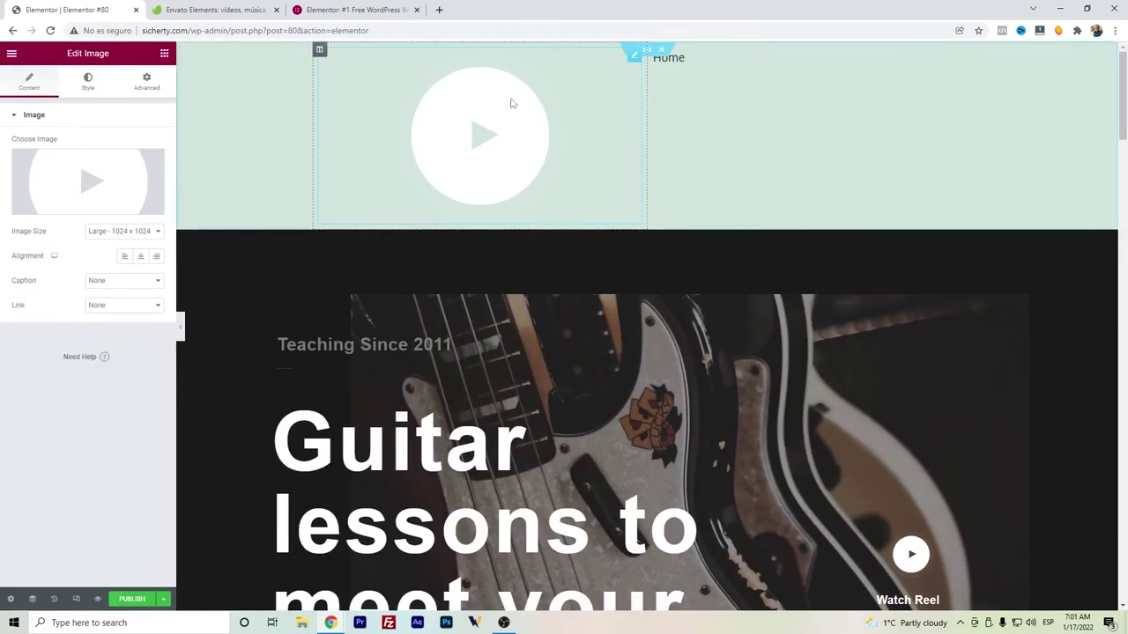
Resize the play-button image to a custom 100 × 100 size.
{"action": "left_click", "coordinate": [141, 232]}
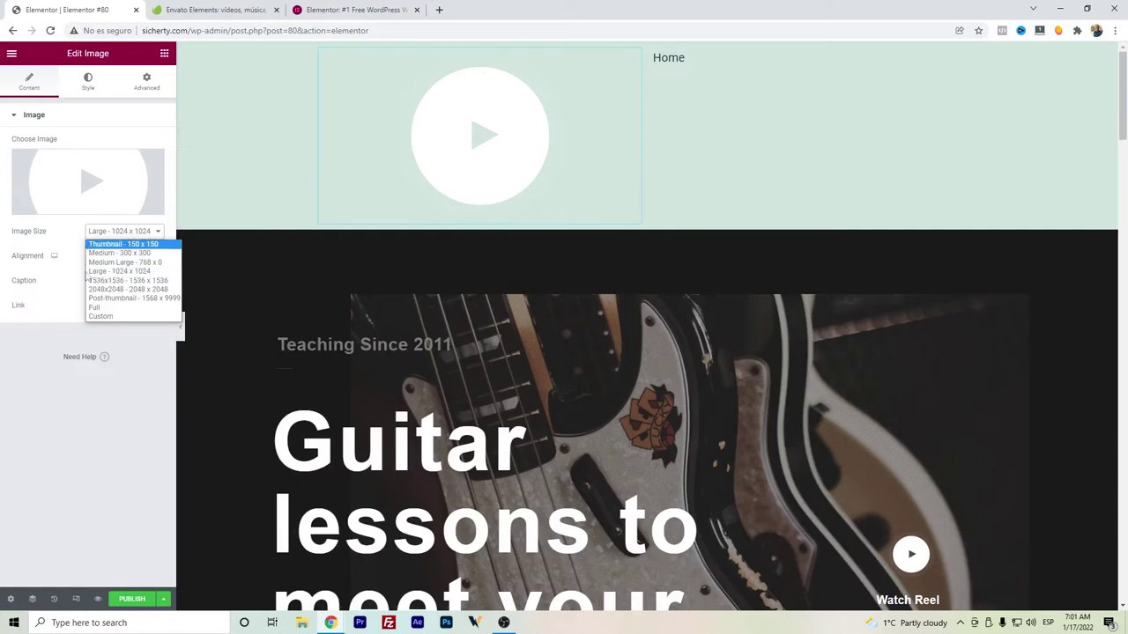
{"action": "left_click", "coordinate": [113, 318]}
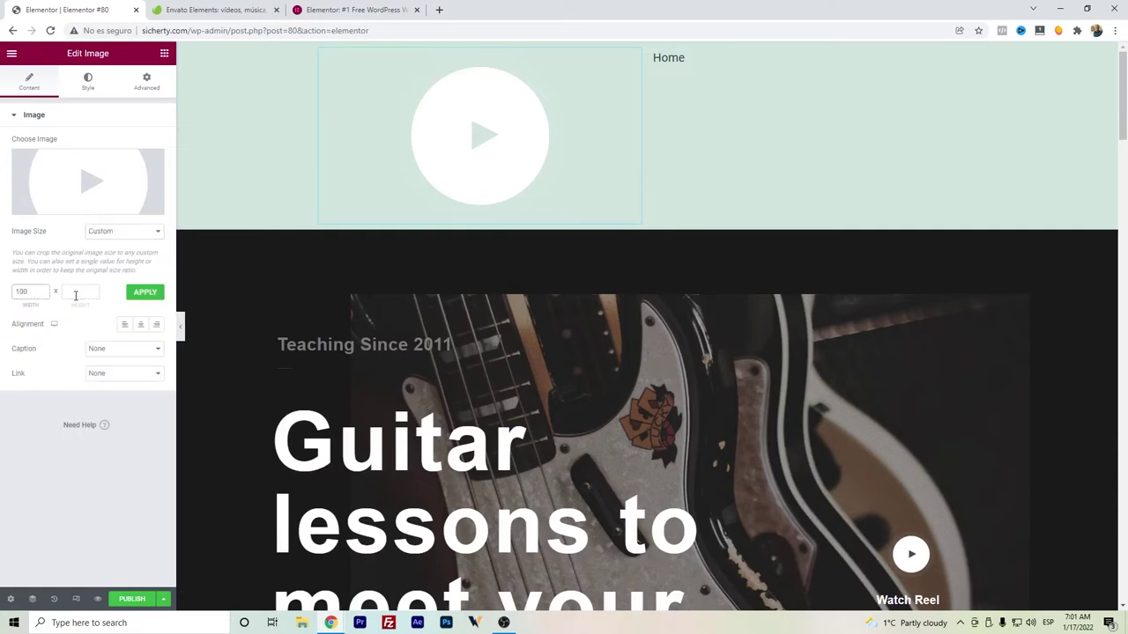
{"action": "left_click", "coordinate": [76, 296]}
{"action": "left_click", "coordinate": [145, 292]}
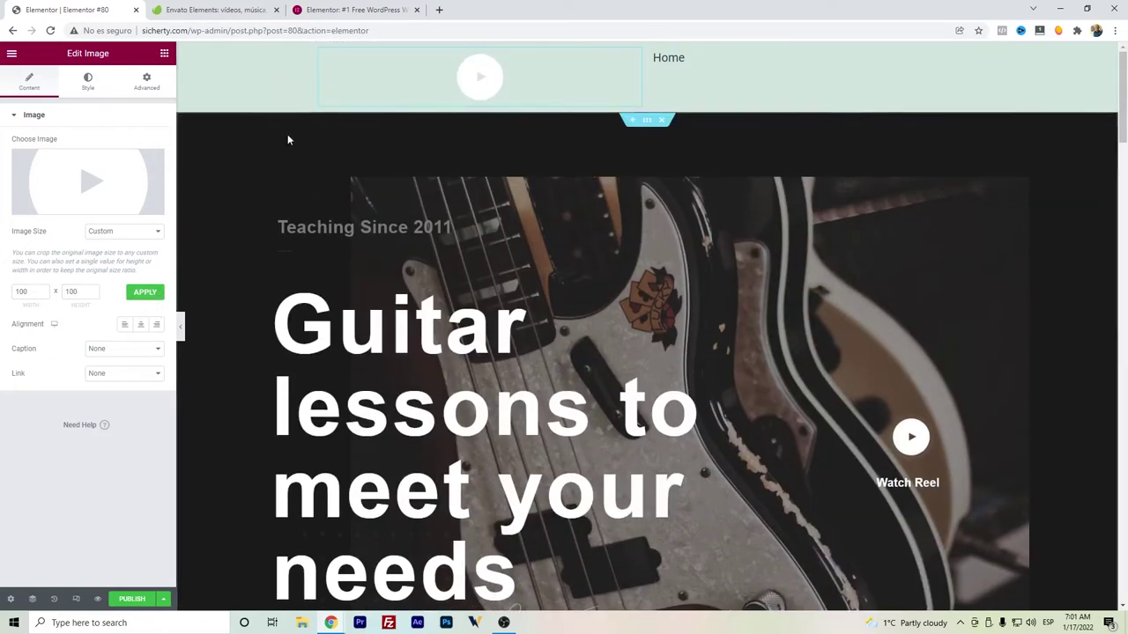
Set the left column width to 25 and vertically align the Home column to Middle.
{"action": "left_click", "coordinate": [319, 50]}
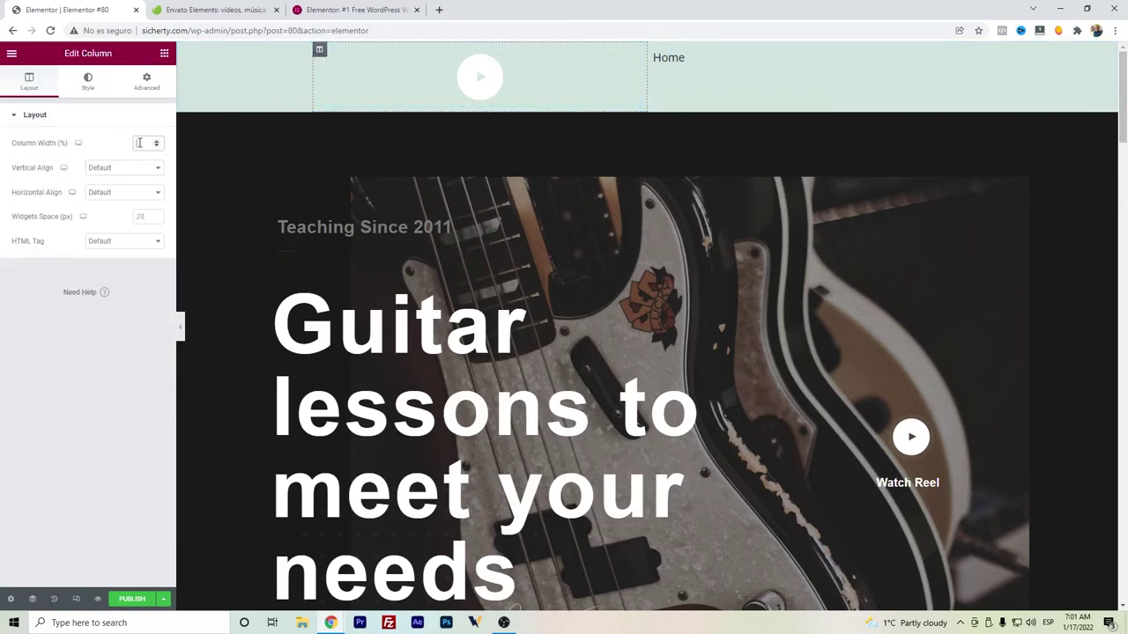
{"action": "type", "text": "25"}
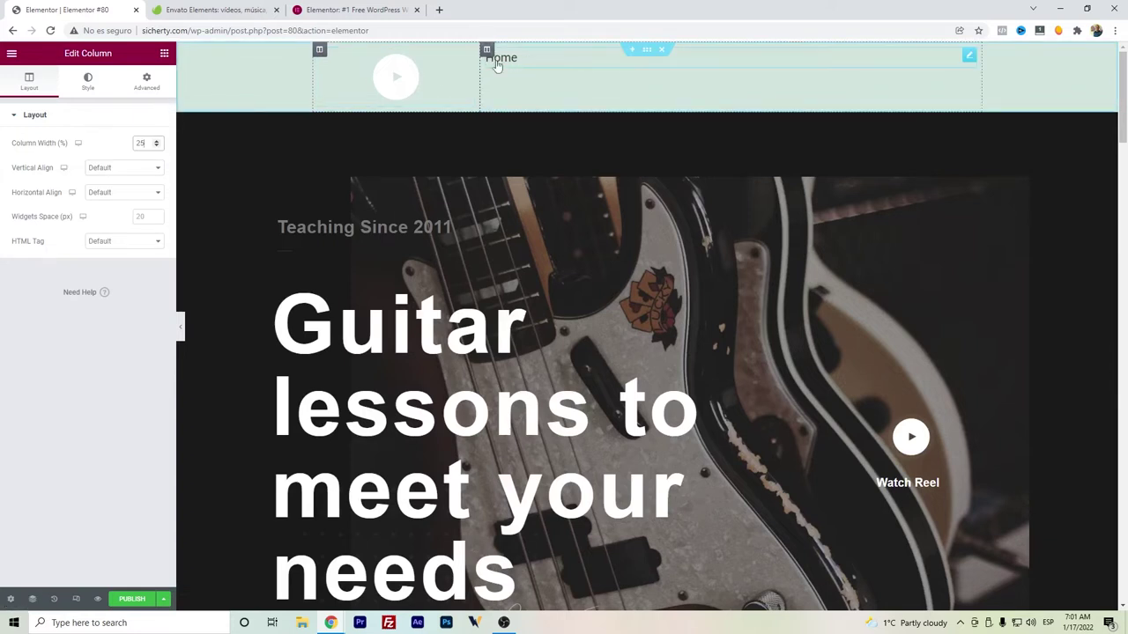
{"action": "left_click", "coordinate": [486, 49]}
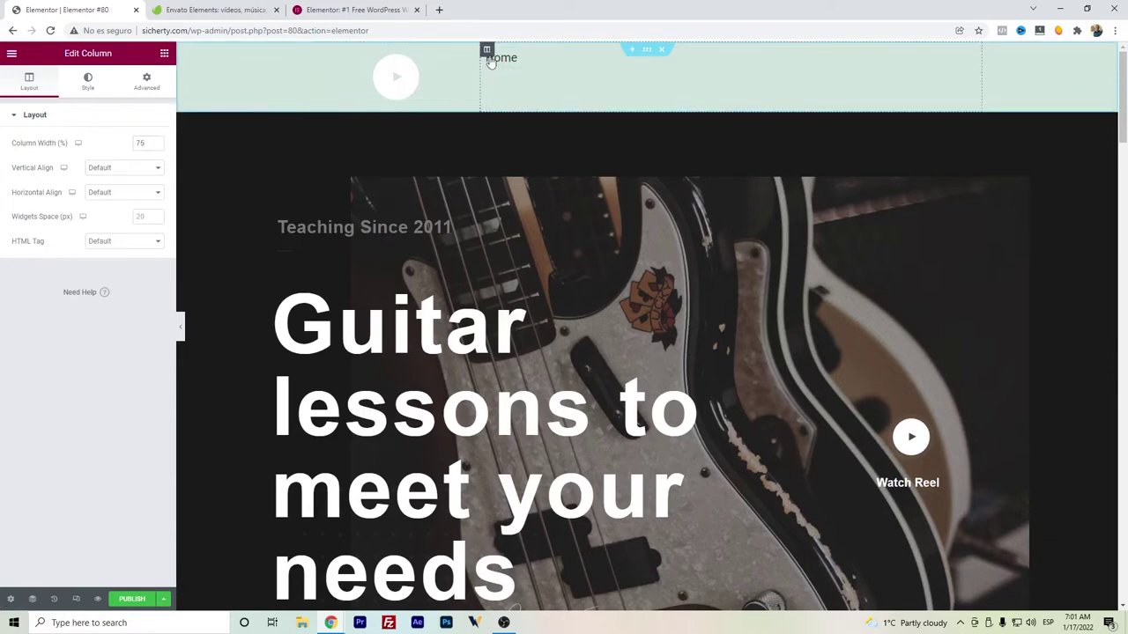
{"action": "left_click", "coordinate": [97, 168]}
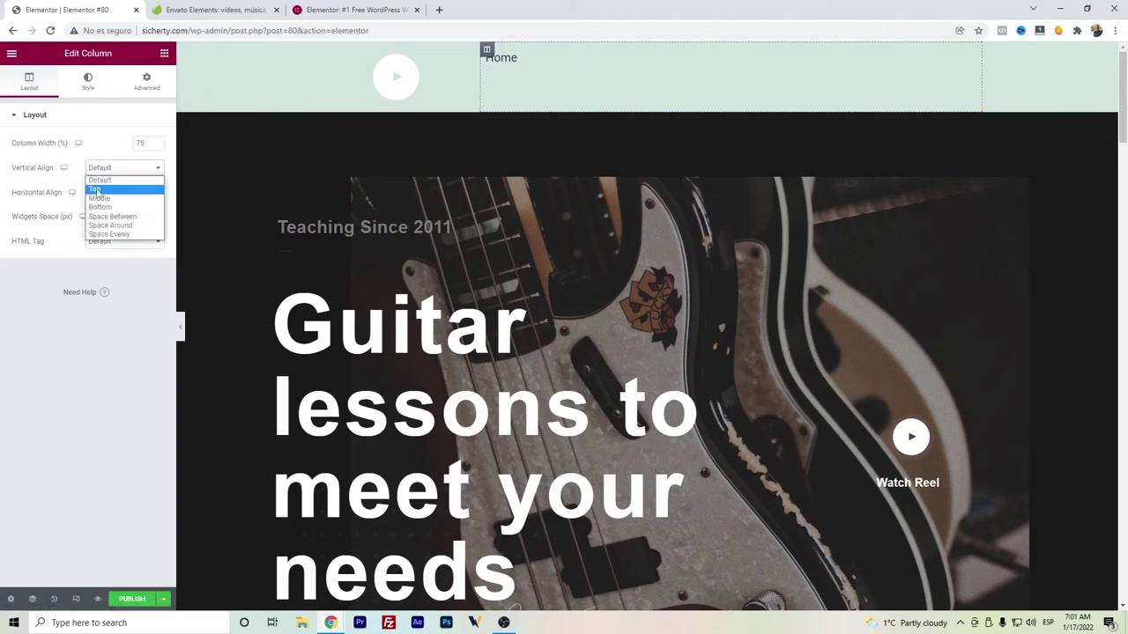
{"action": "left_click", "coordinate": [100, 198]}
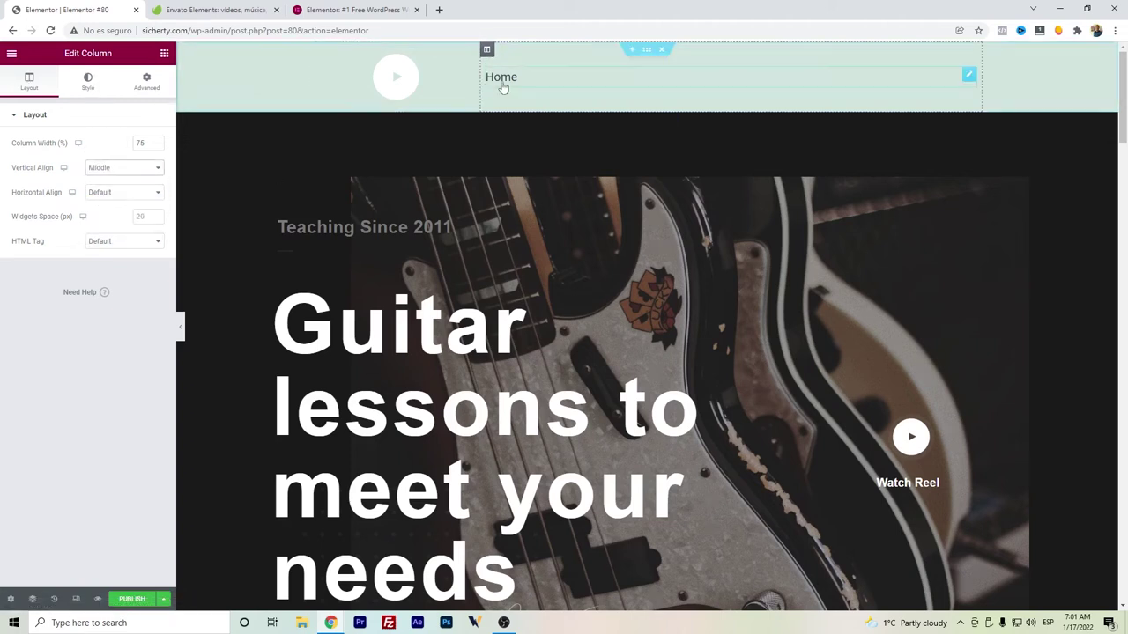
{"action": "left_click", "coordinate": [535, 79]}
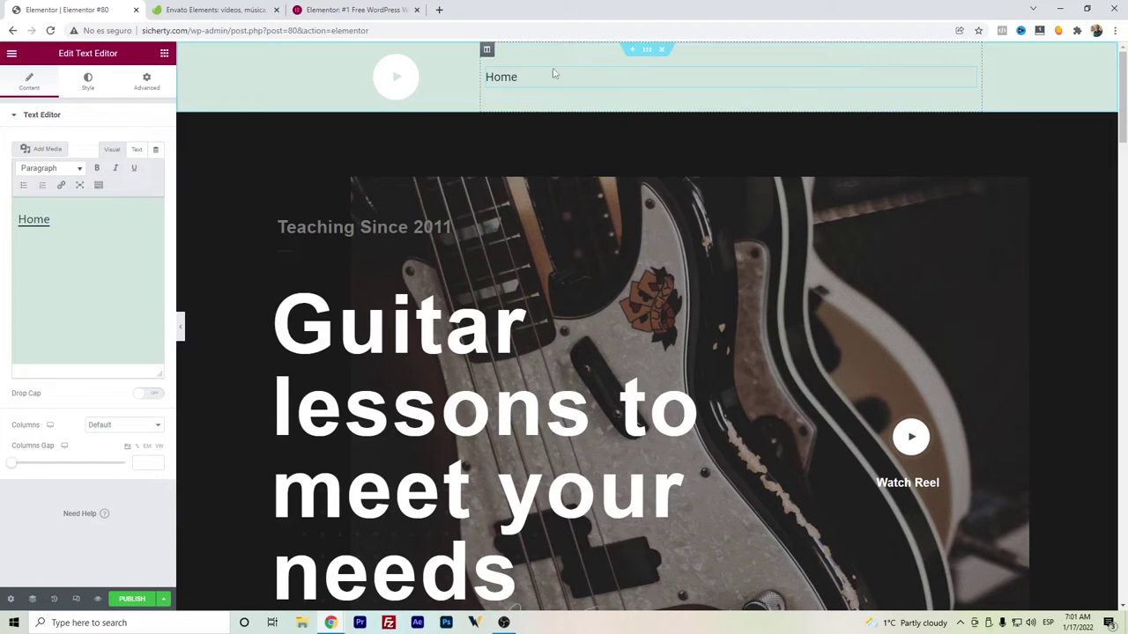
Give the header section a classic solid black #000000 background.
{"action": "left_click", "coordinate": [646, 53]}
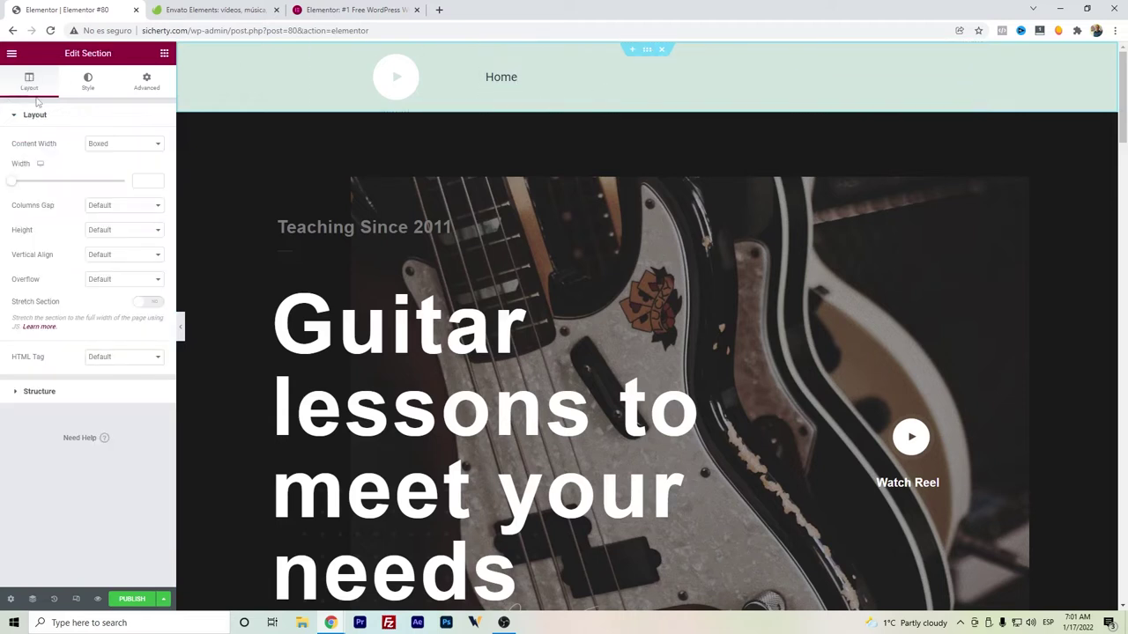
{"action": "left_click", "coordinate": [87, 81]}
{"action": "left_click", "coordinate": [109, 168]}
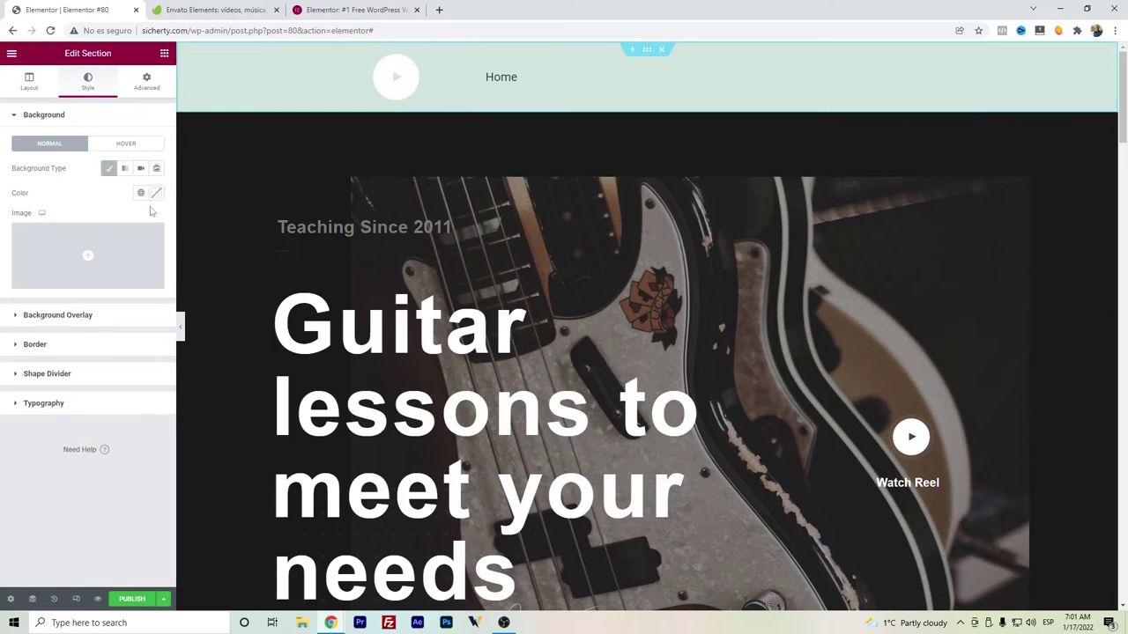
{"action": "left_click", "coordinate": [156, 193]}
{"action": "mouse_move", "coordinate": [93, 244]}
{"action": "left_mouse_down"}
{"action": "mouse_move", "coordinate": [2, 212]}
{"action": "mouse_move", "coordinate": [44, 339]}
{"action": "left_mouse_up"}
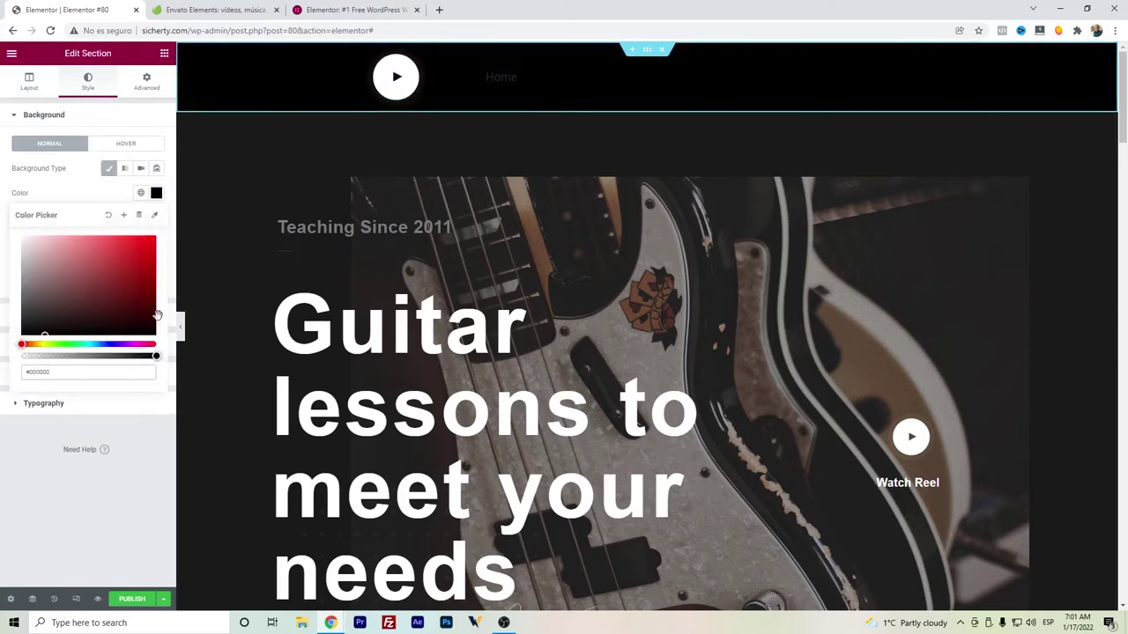
{"action": "left_click", "coordinate": [511, 82]}
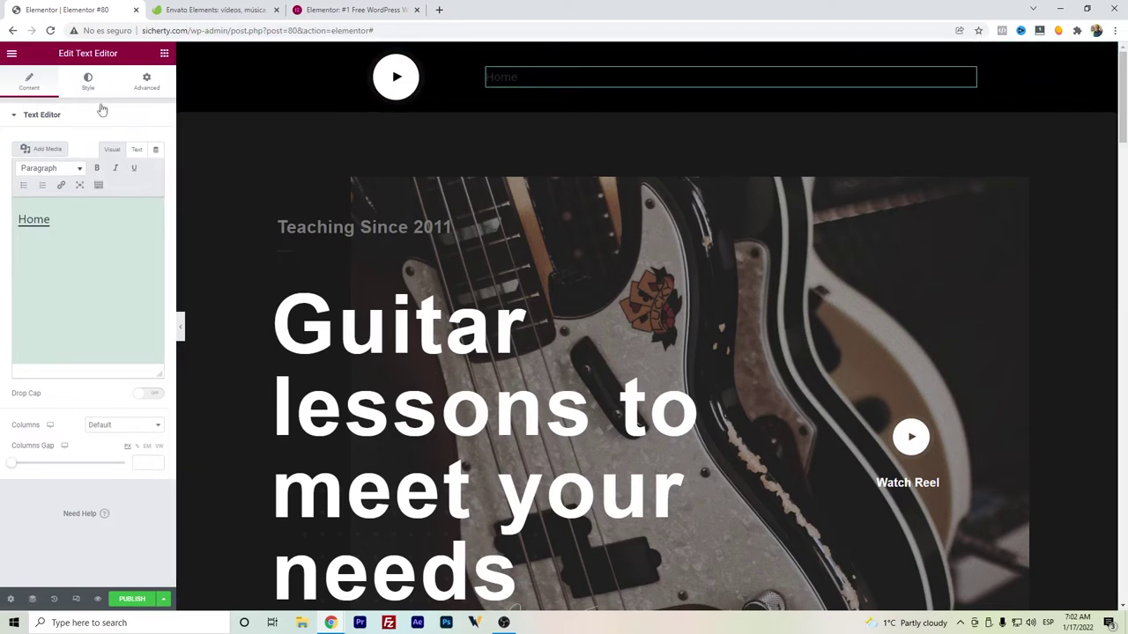
Set the Home text widget's colour to white.
{"action": "left_click", "coordinate": [89, 81]}
{"action": "left_click", "coordinate": [156, 168]}
{"action": "left_click", "coordinate": [115, 244]}
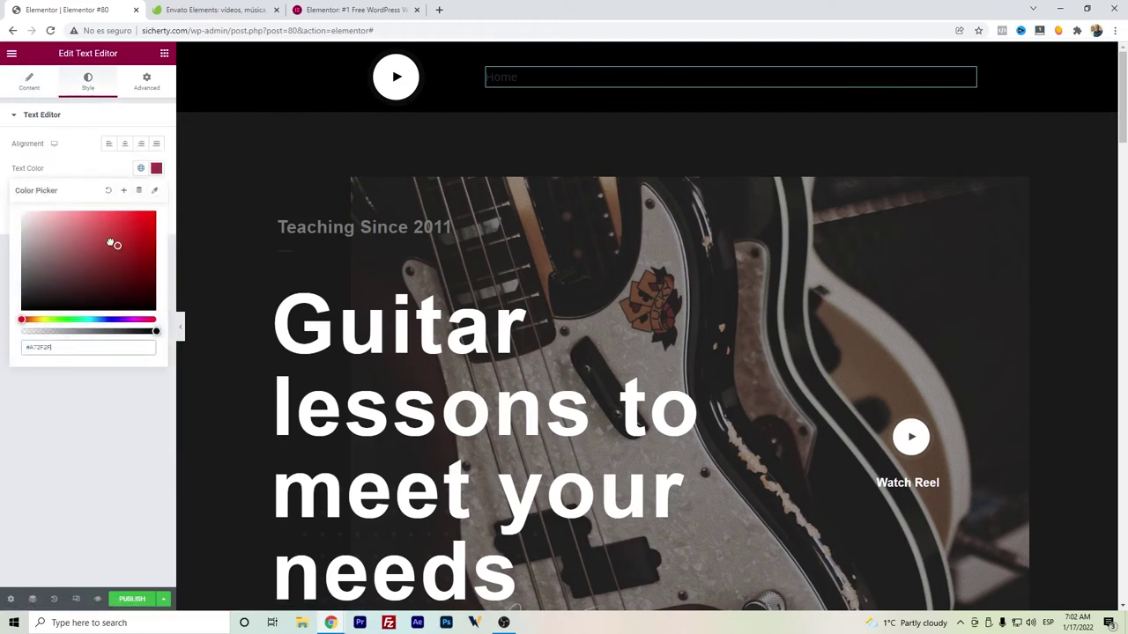
{"action": "left_click_drag", "start_coordinate": [112, 243], "coordinate": [2, 187]}
{"action": "left_click", "coordinate": [90, 402]}
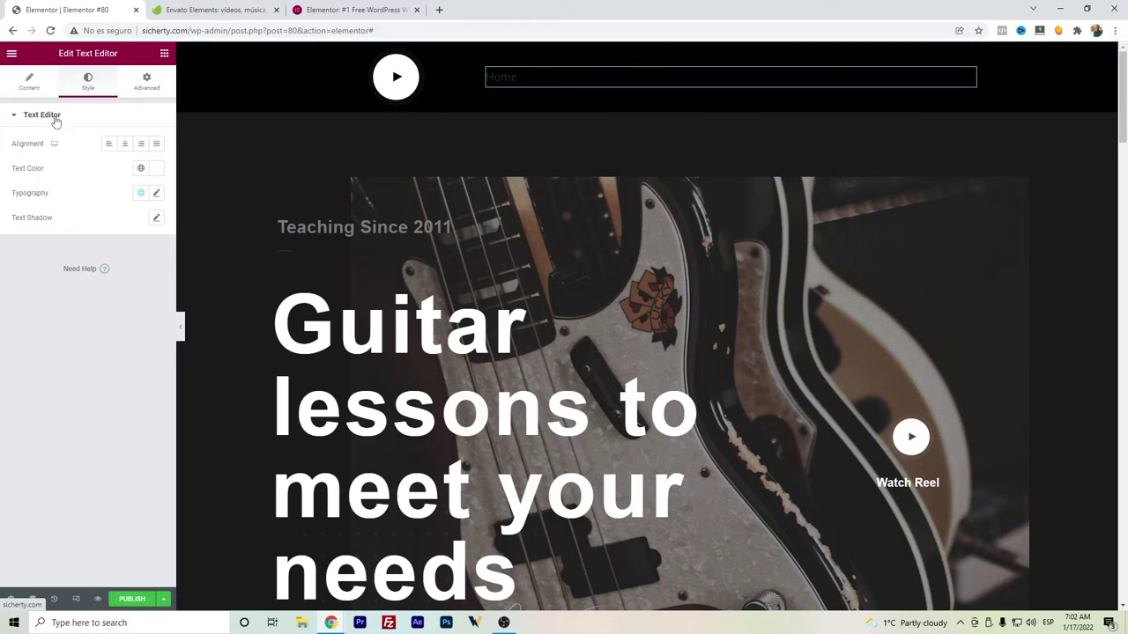
Colour the selected Home link white and underline it in the text editor.
{"action": "left_click", "coordinate": [42, 93]}
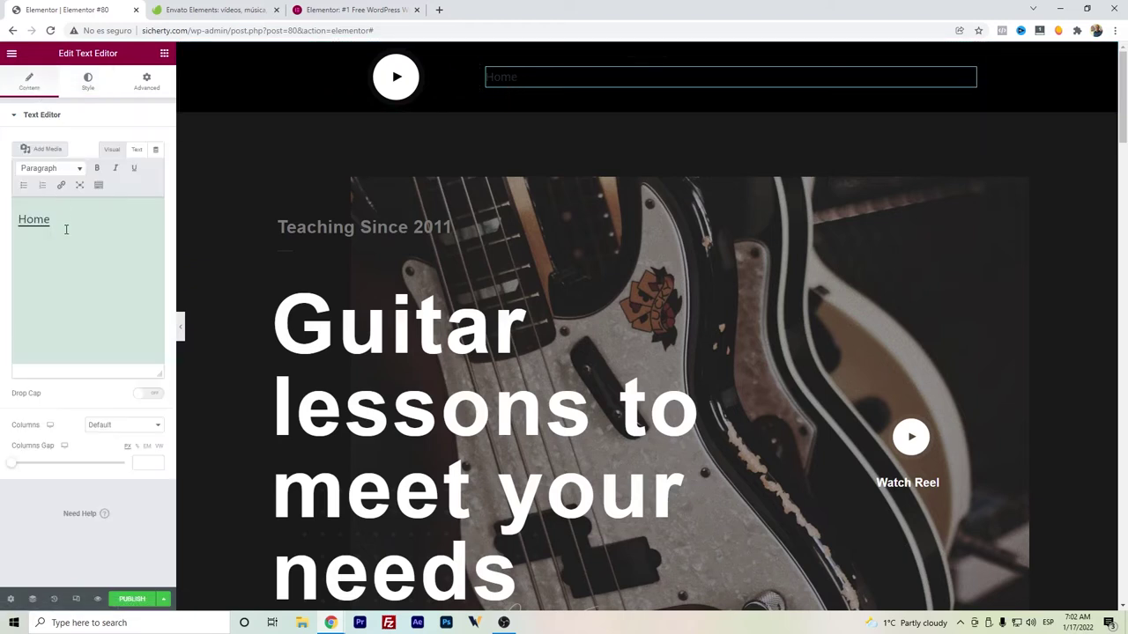
{"action": "left_click_drag", "start_coordinate": [51, 219], "coordinate": [15, 220]}
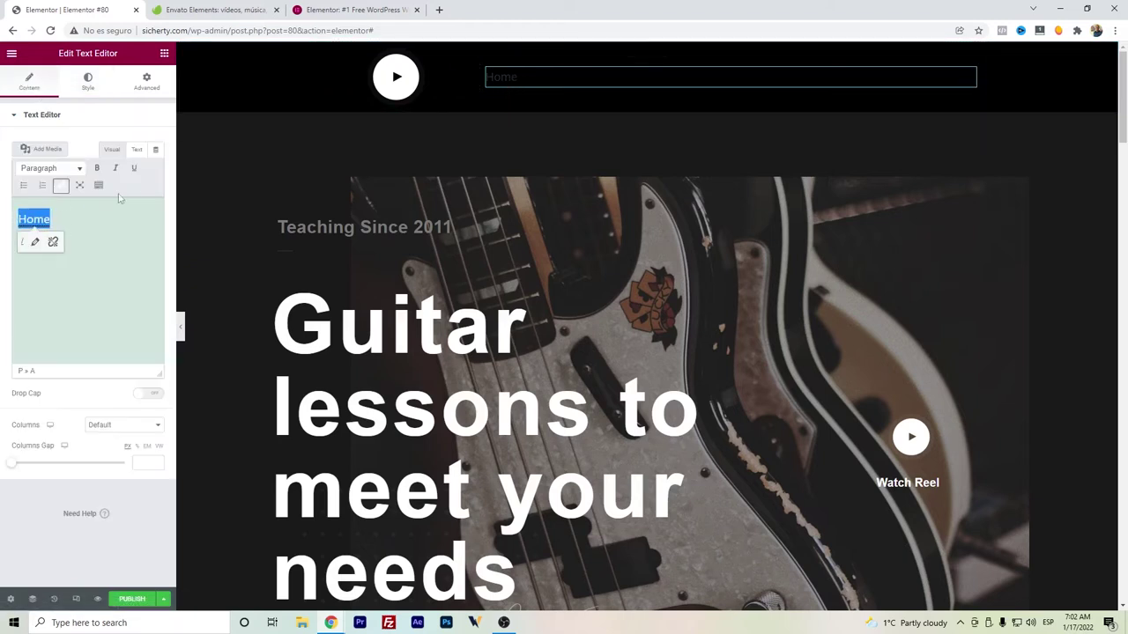
{"action": "left_click", "coordinate": [97, 186]}
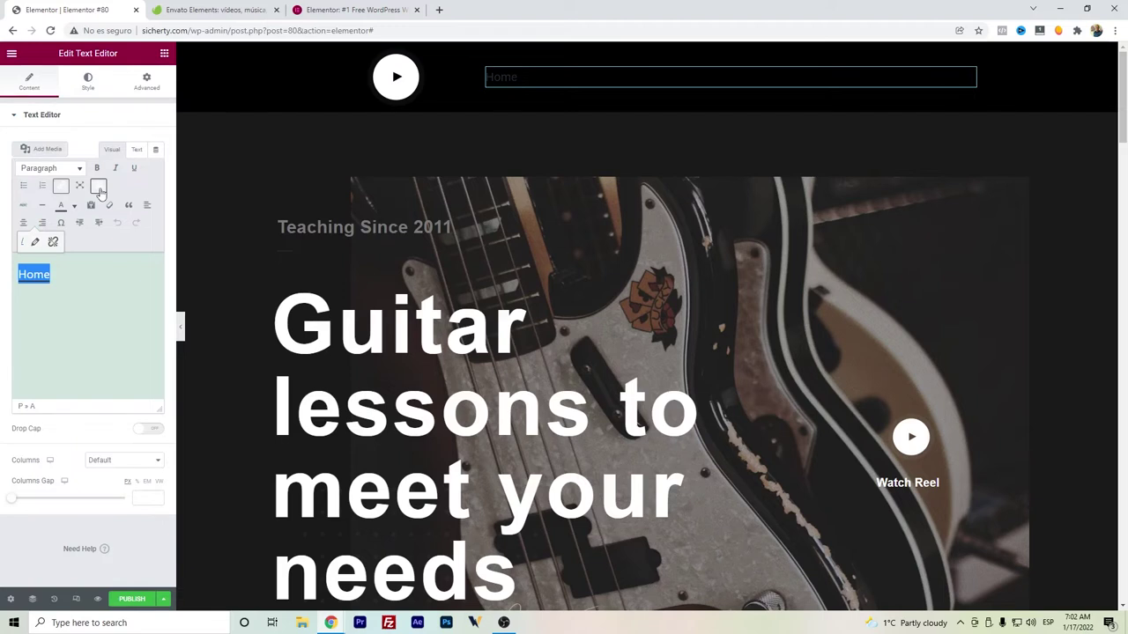
{"action": "left_click", "coordinate": [74, 206]}
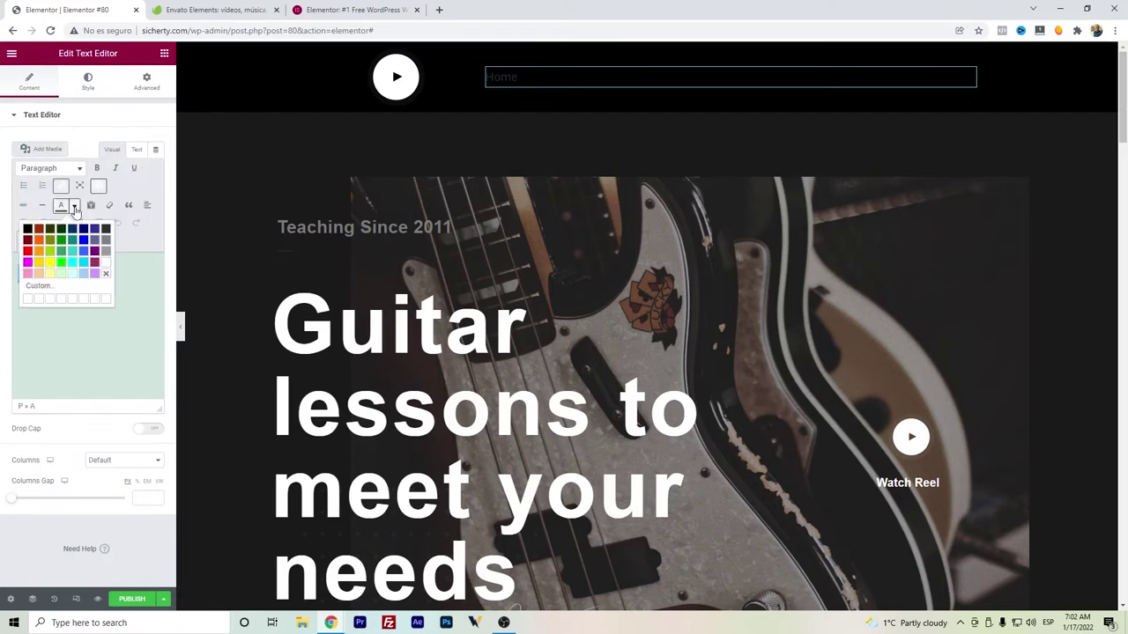
{"action": "left_click", "coordinate": [104, 261]}
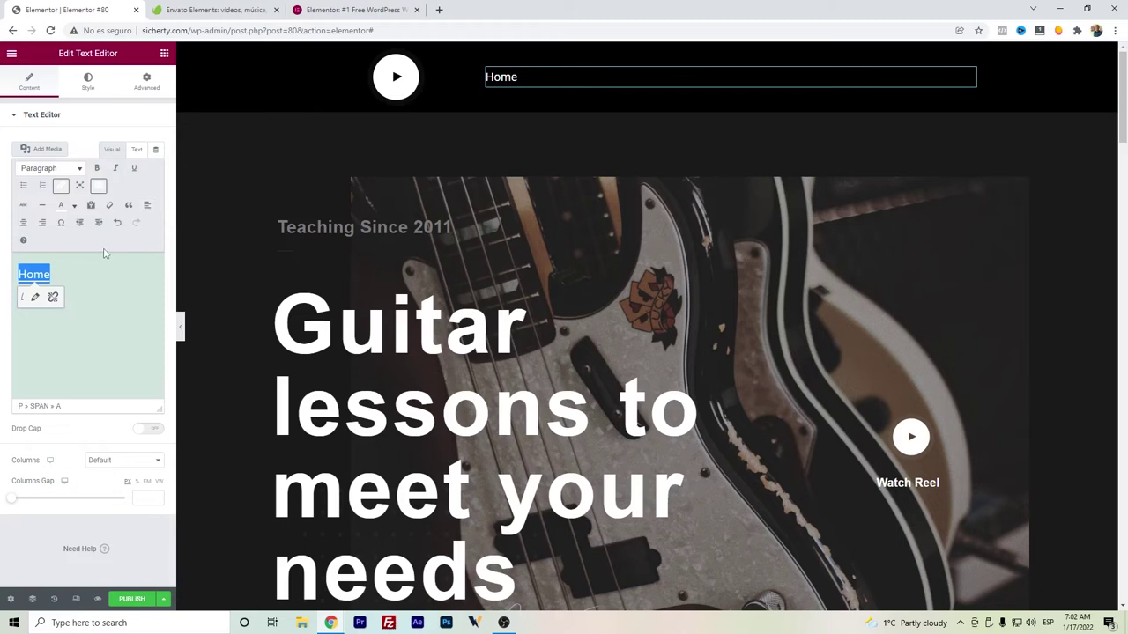
{"action": "left_click", "coordinate": [137, 168]}
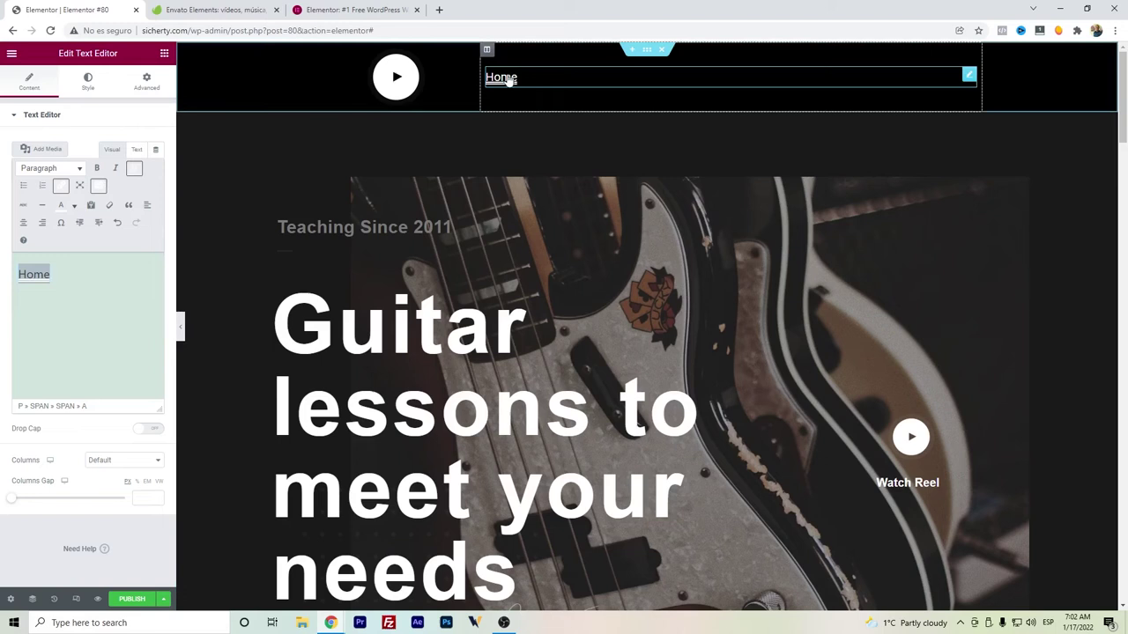
{"action": "left_click", "coordinate": [81, 331]}
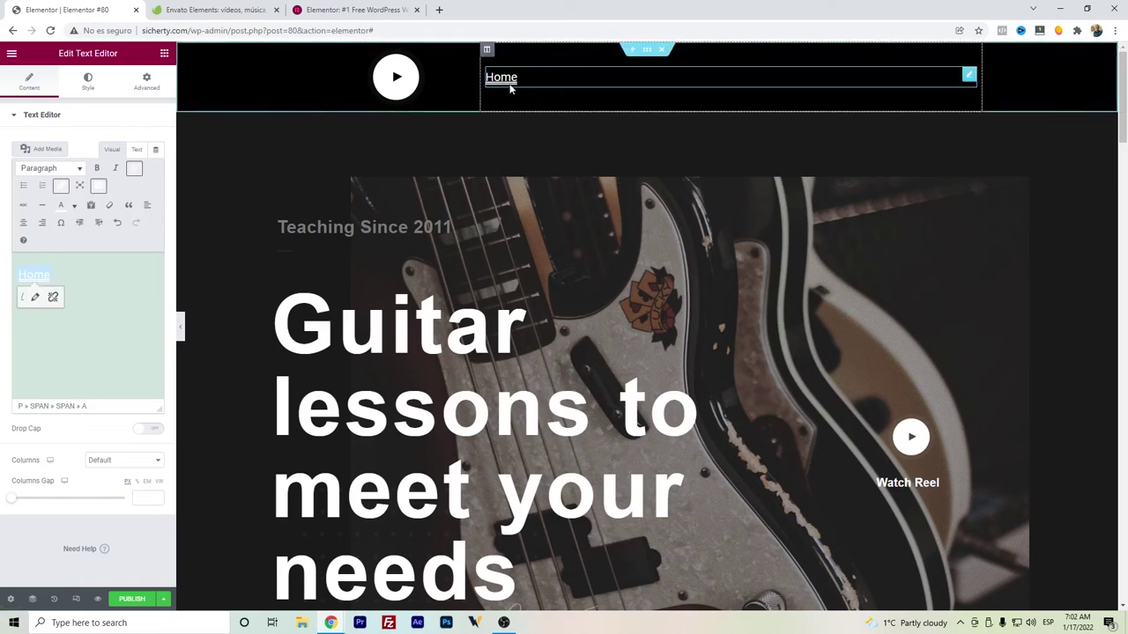
{"action": "scroll", "coordinate": [536, 143], "scroll_direction": "down", "scroll_amount": 1}
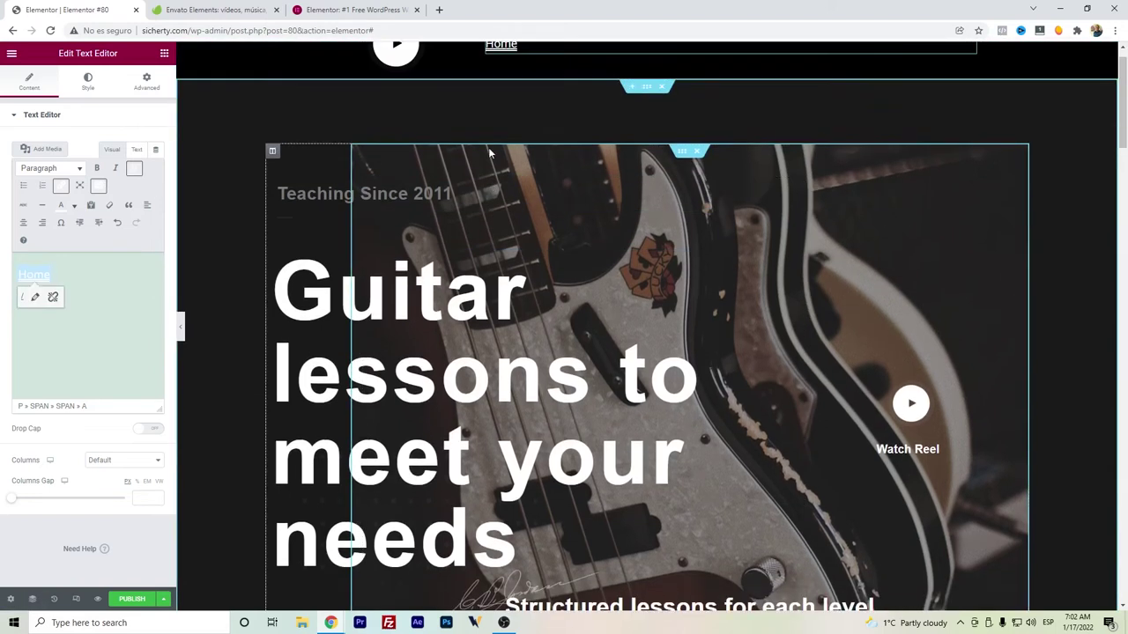
{"action": "scroll", "coordinate": [509, 81], "scroll_direction": "up", "scroll_amount": 1}
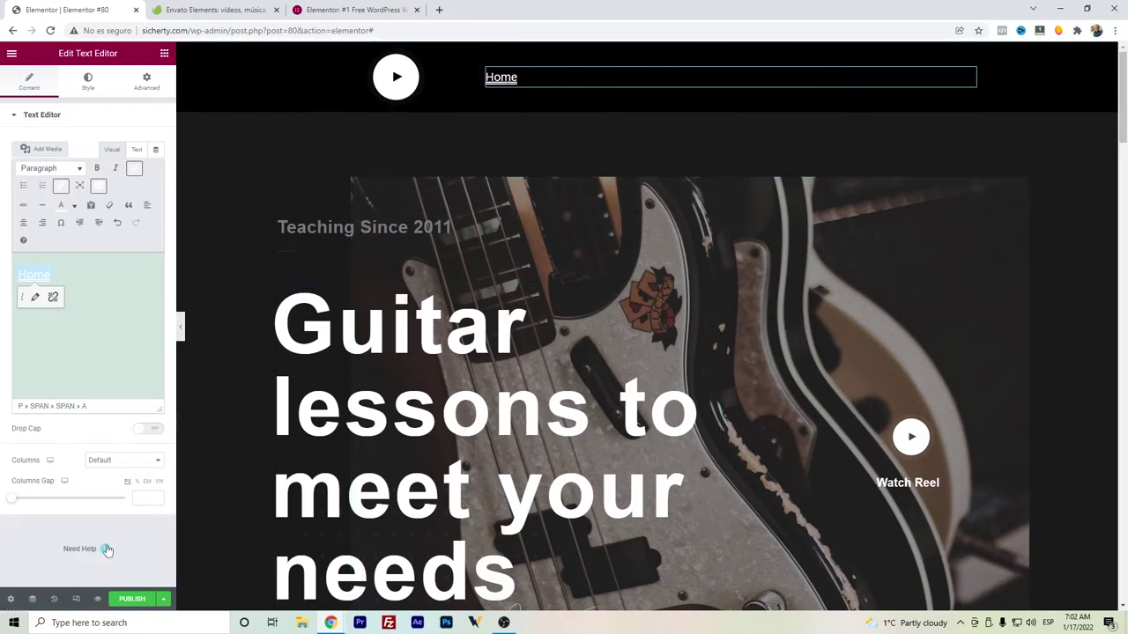
Publish Elementor #80 and exit the builder to the WordPress dashboard.
{"action": "left_click", "coordinate": [134, 599]}
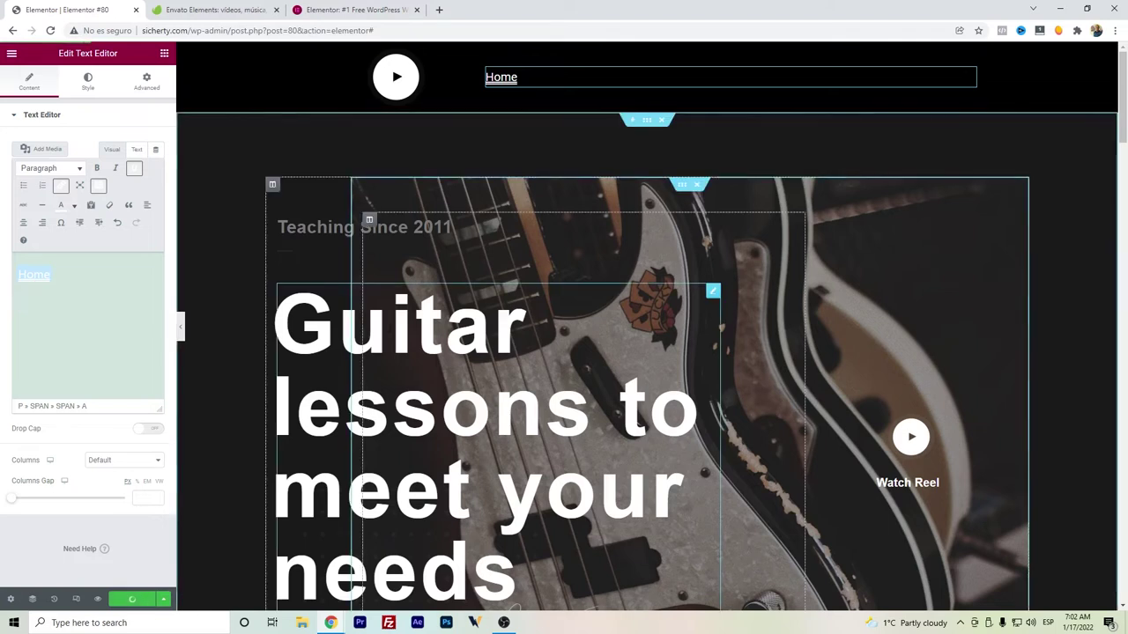
{"action": "left_click", "coordinate": [10, 54]}
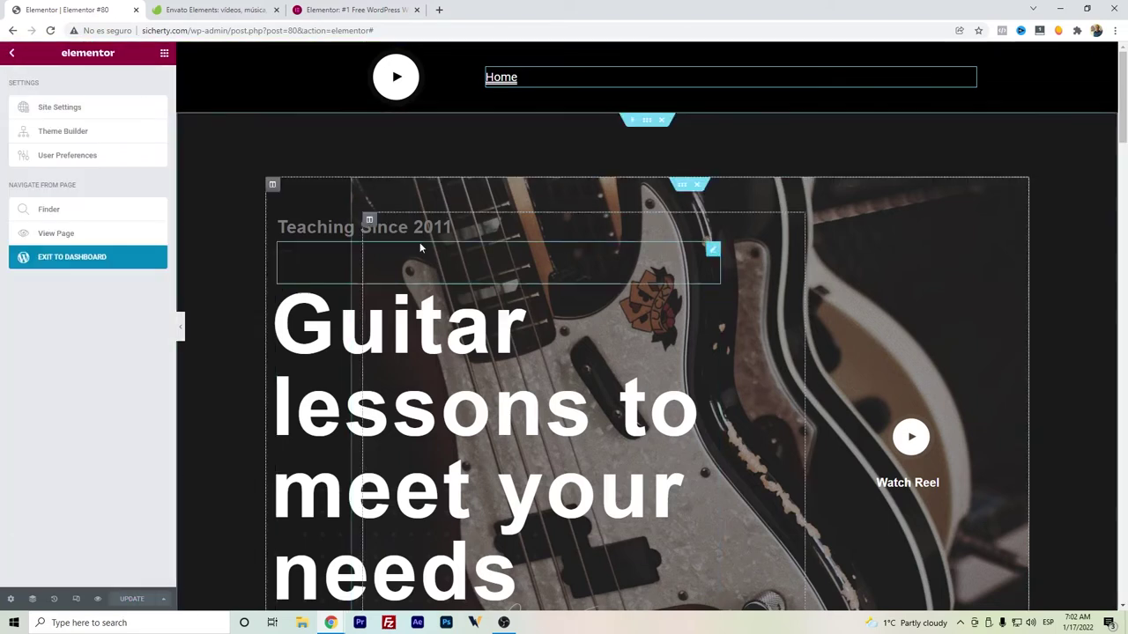
{"action": "left_click", "coordinate": [82, 267]}
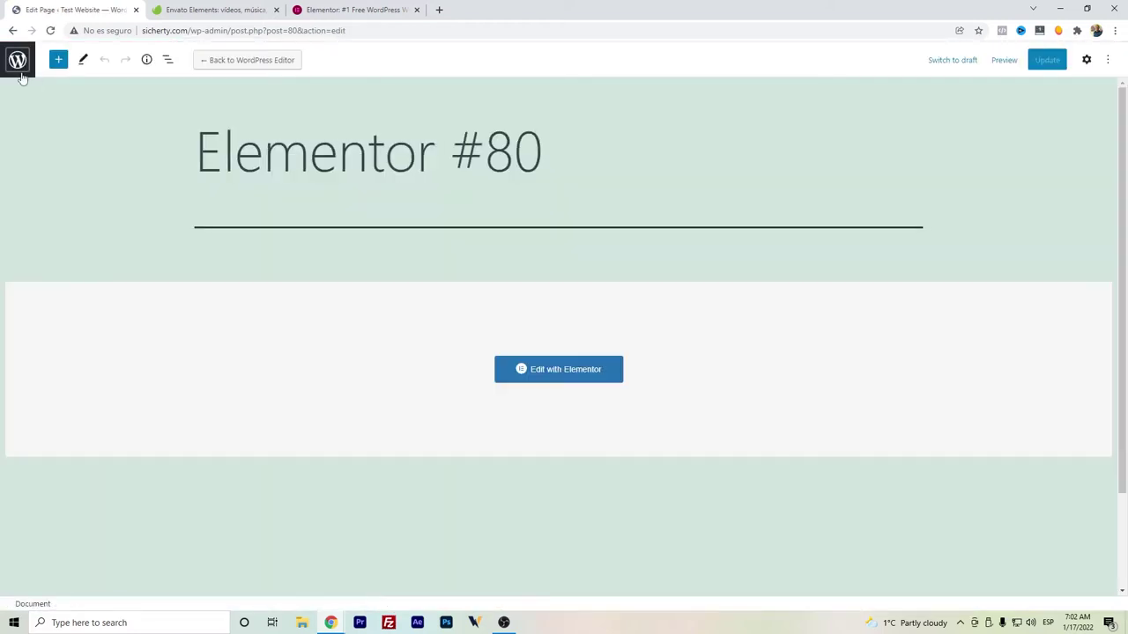
In the Customizer's Homepage Settings, set Elementor #80 as the static homepage and publish.
{"action": "left_click", "coordinate": [19, 72]}
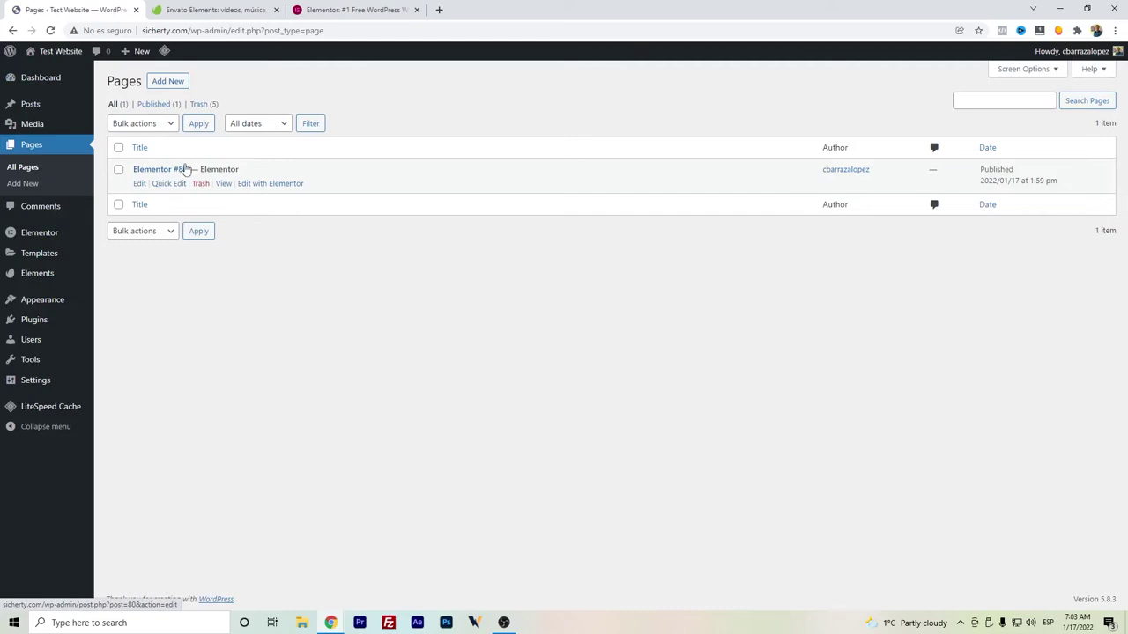
{"action": "mouse_move", "coordinate": [74, 299]}
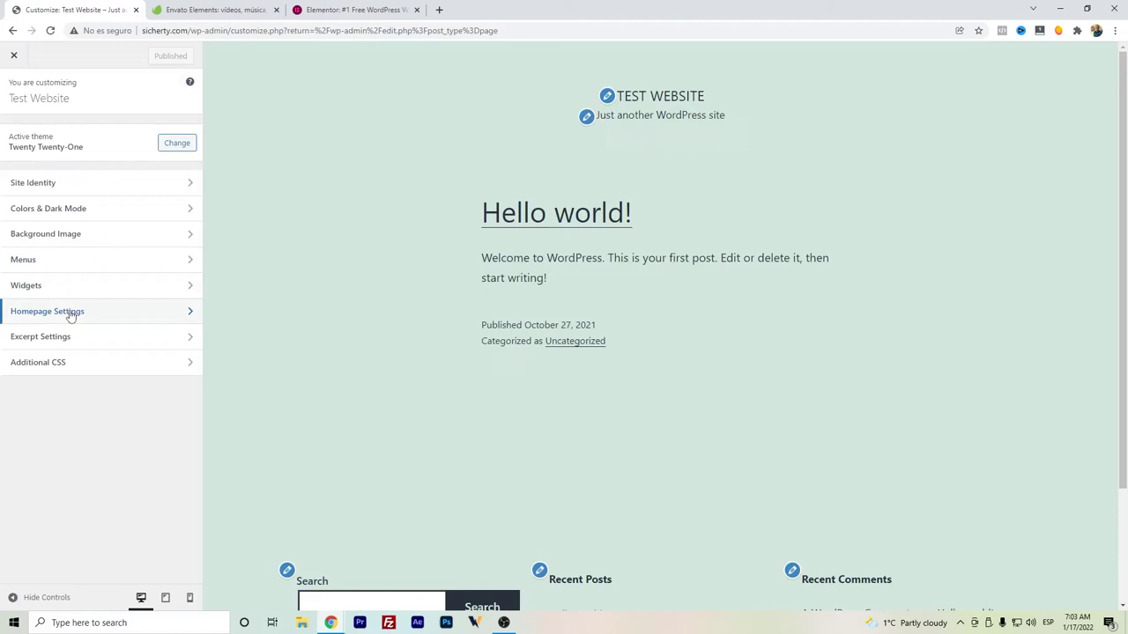
{"action": "left_click", "coordinate": [71, 313]}
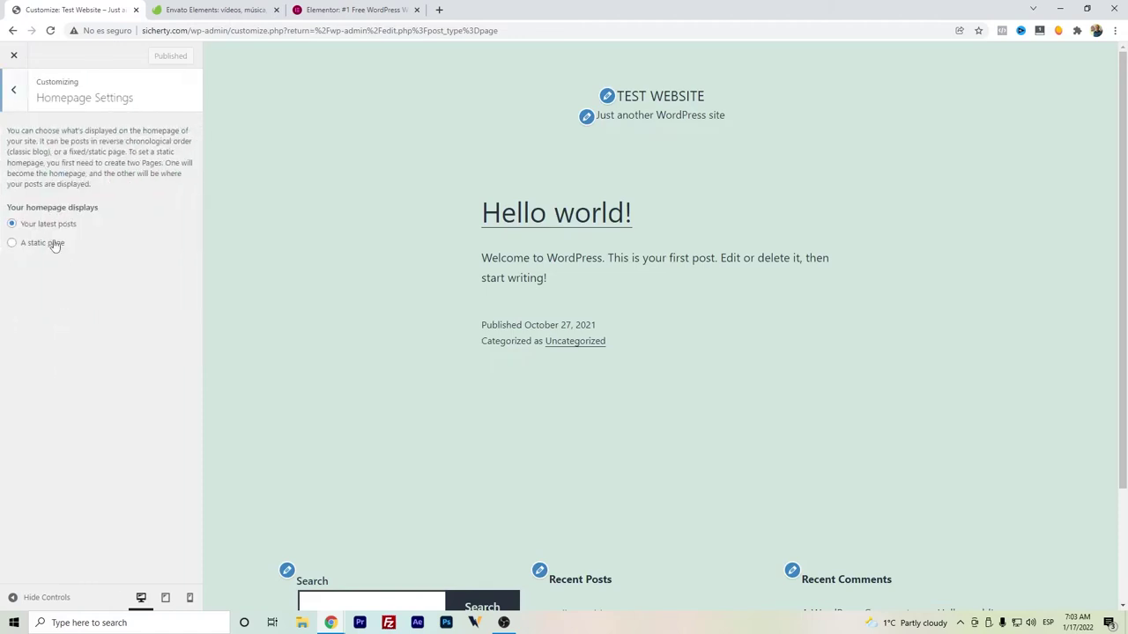
{"action": "left_click", "coordinate": [50, 243]}
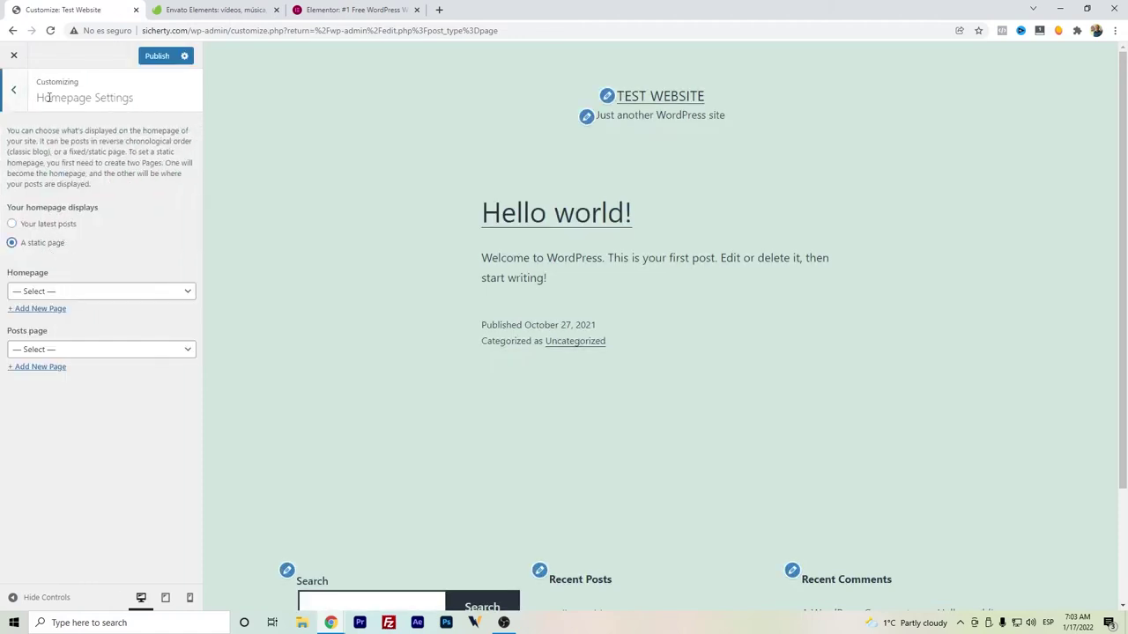
{"action": "left_click", "coordinate": [109, 292]}
{"action": "left_click", "coordinate": [102, 319]}
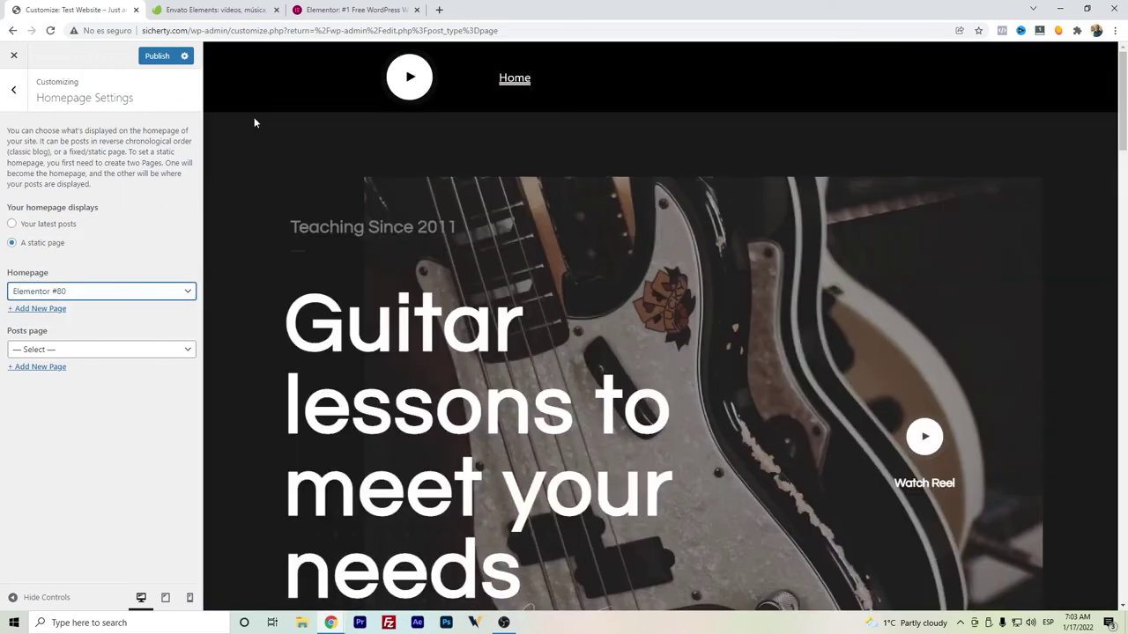
{"action": "left_click", "coordinate": [159, 58]}
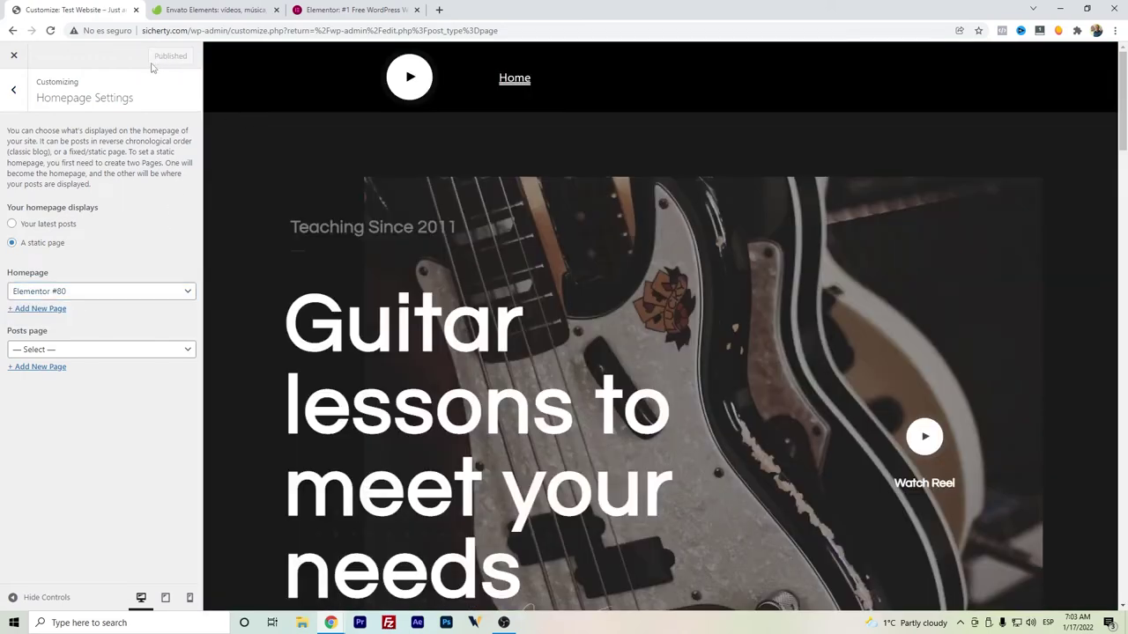
{"action": "left_click", "coordinate": [14, 56]}
Open the live site in a new tab and scroll through the guitar-lessons homepage.
{"action": "mouse_move", "coordinate": [26, 55]}
{"action": "right_click", "coordinate": [51, 73]}
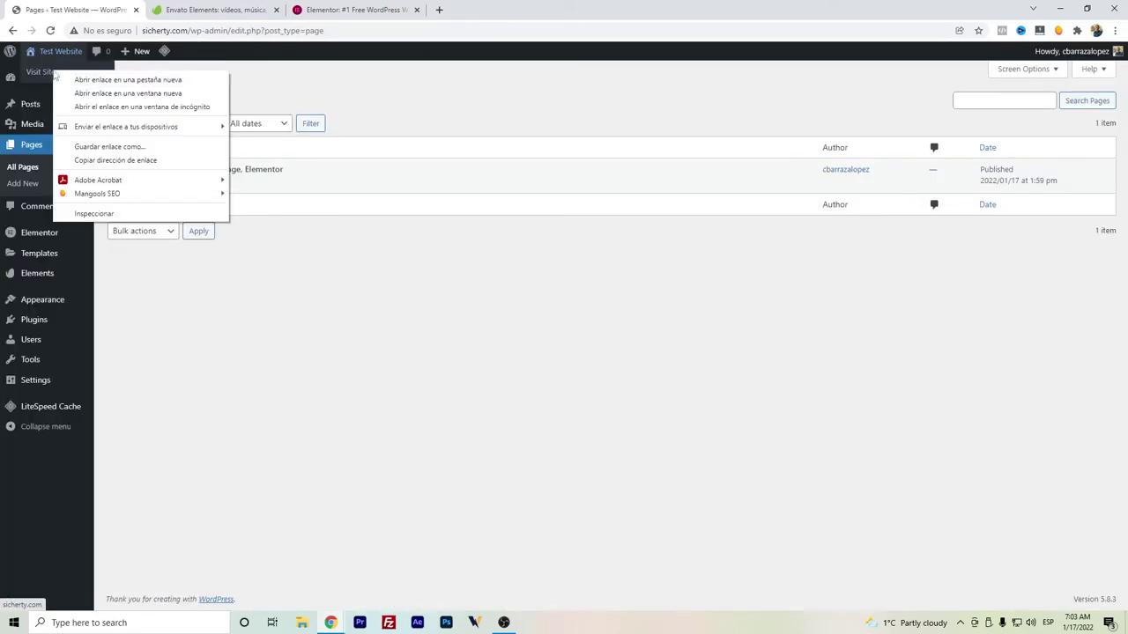
{"action": "left_click", "coordinate": [62, 79]}
{"action": "left_click", "coordinate": [210, 8]}
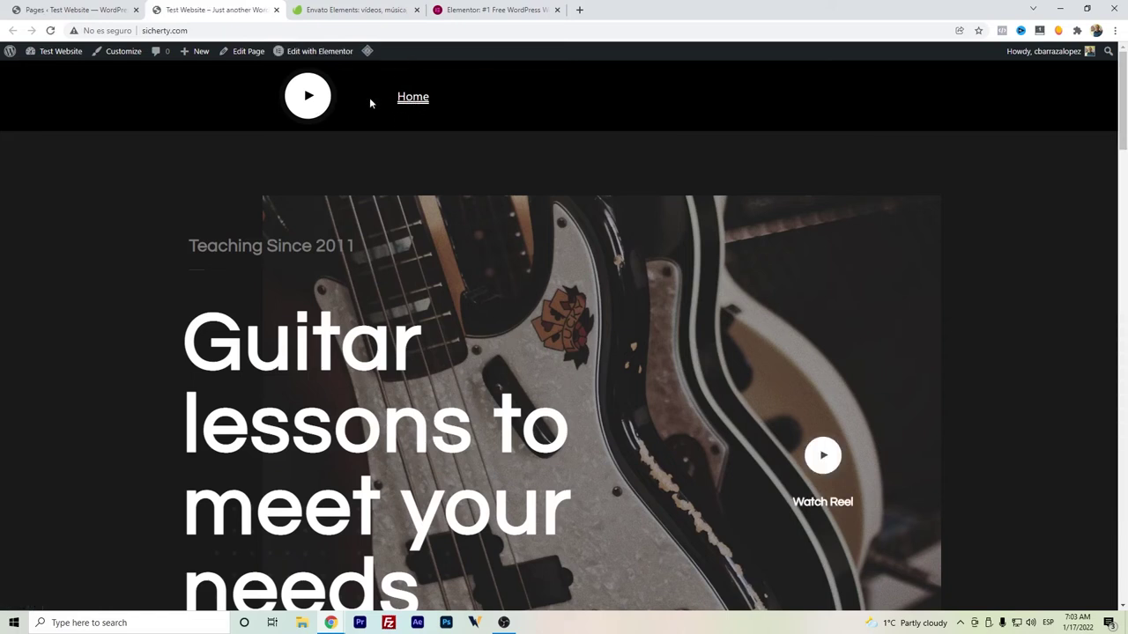
{"action": "scroll", "coordinate": [586, 245], "scroll_direction": "down", "scroll_amount": 4}
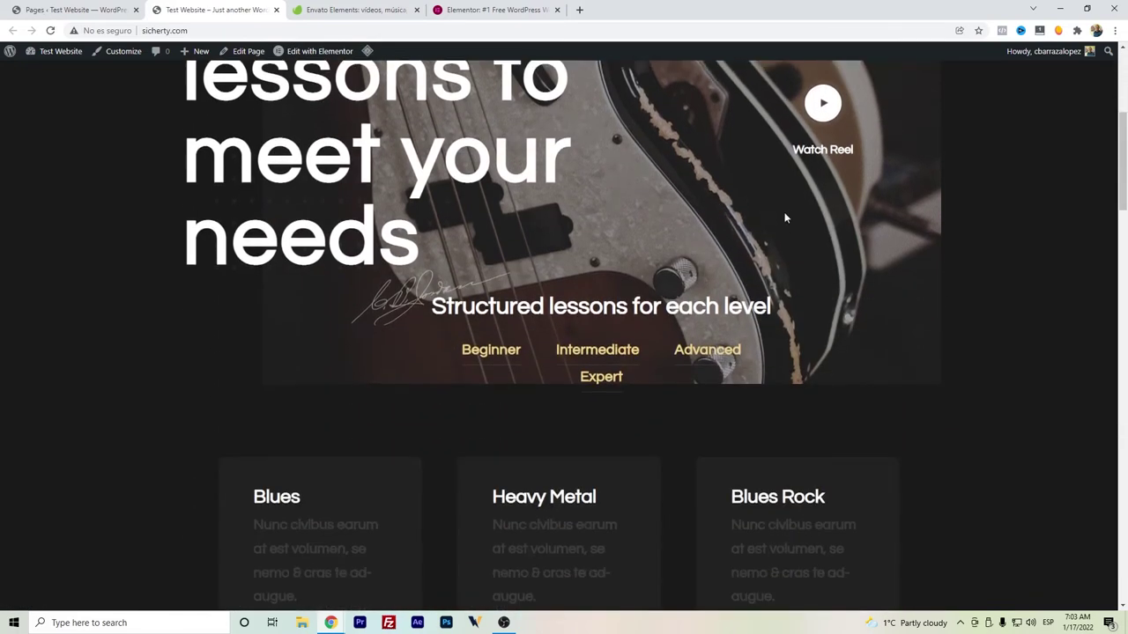
{"action": "scroll", "coordinate": [792, 205], "scroll_direction": "up", "scroll_amount": 3}
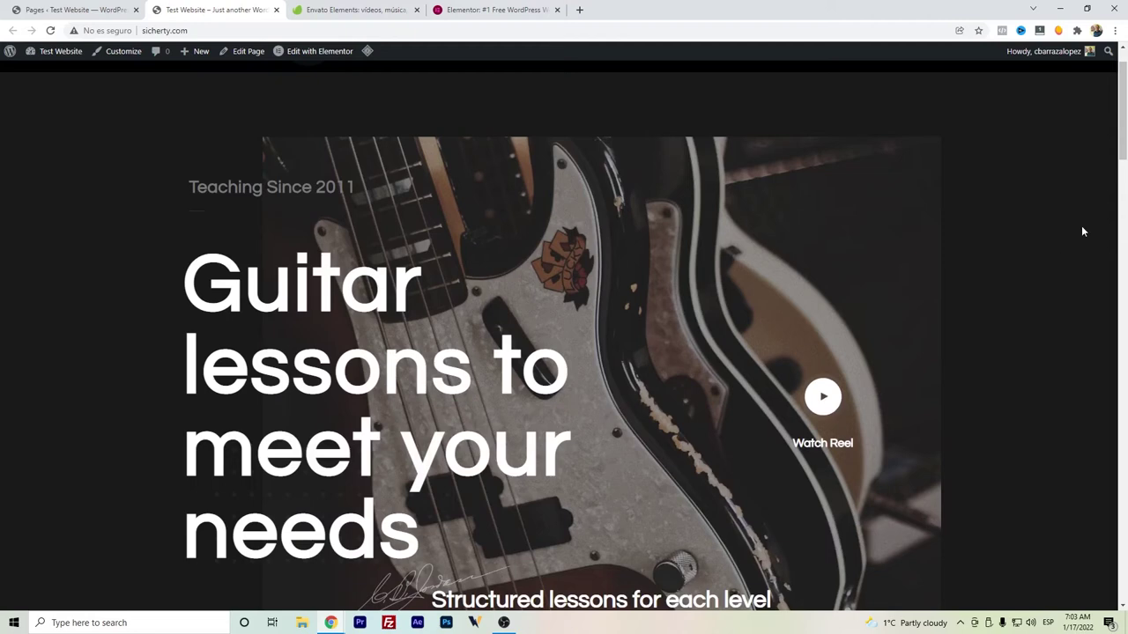
{"action": "left_click_drag", "start_coordinate": [1122, 141], "coordinate": [1124, 115]}
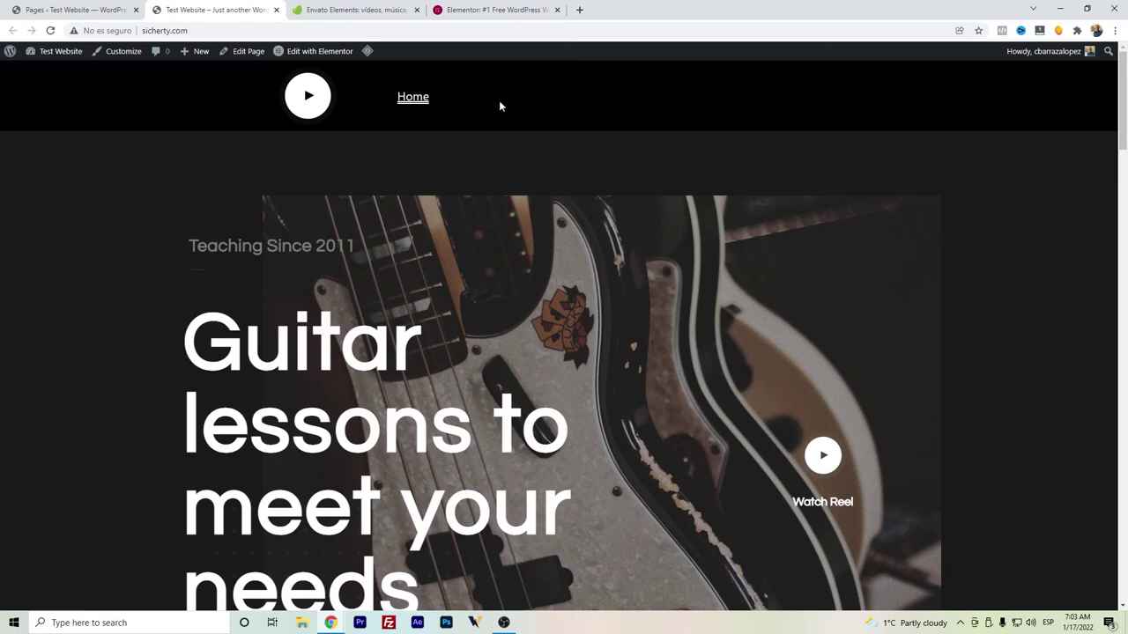
Create a new page titled 'About Us' and save it as a draft.
{"action": "left_click", "coordinate": [68, 7]}
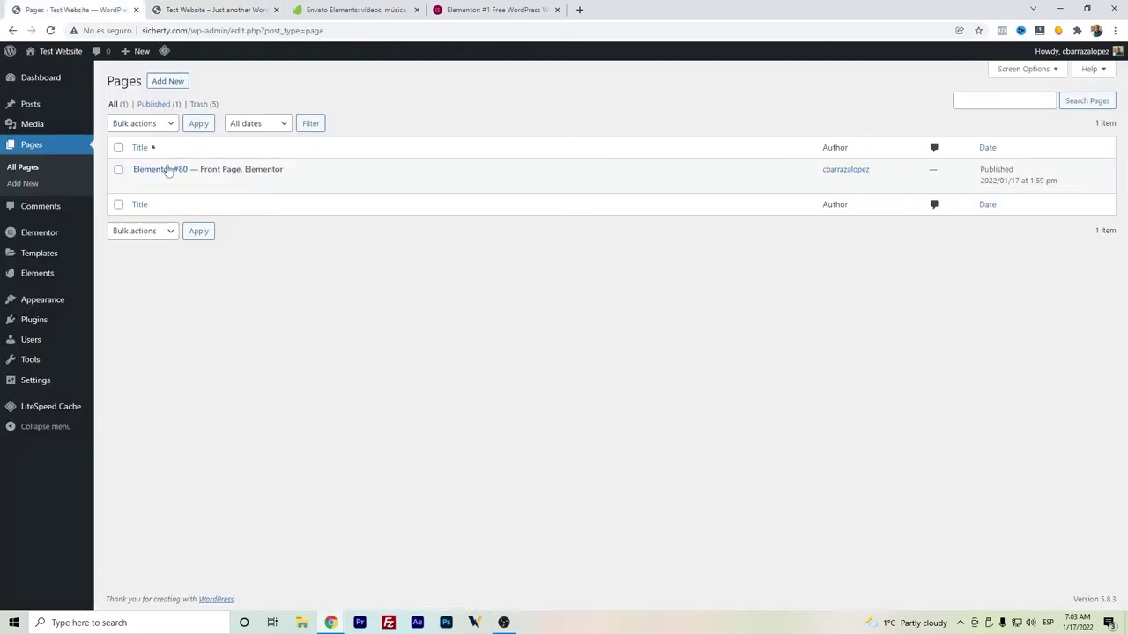
{"action": "left_click", "coordinate": [175, 81]}
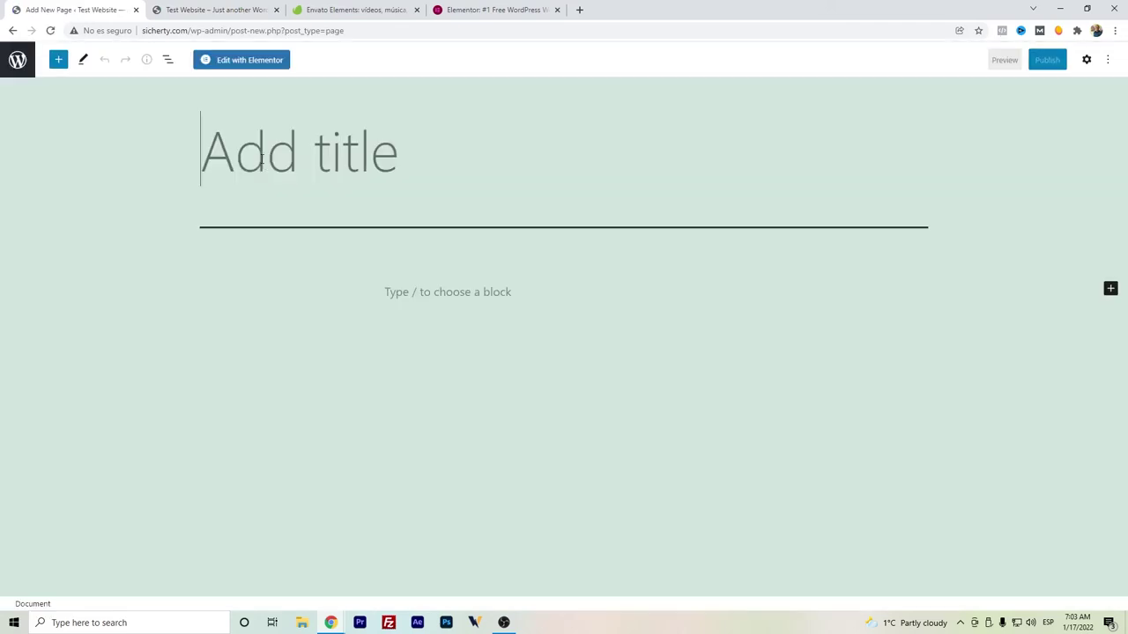
{"action": "type", "text": "About Us"}
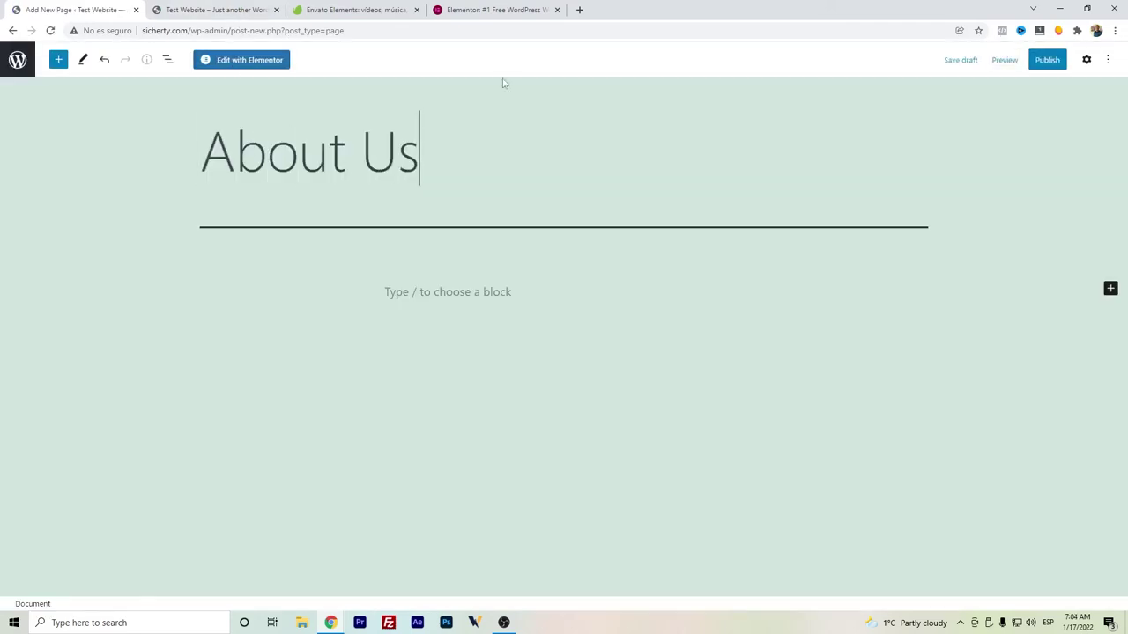
{"action": "left_click", "coordinate": [960, 60]}
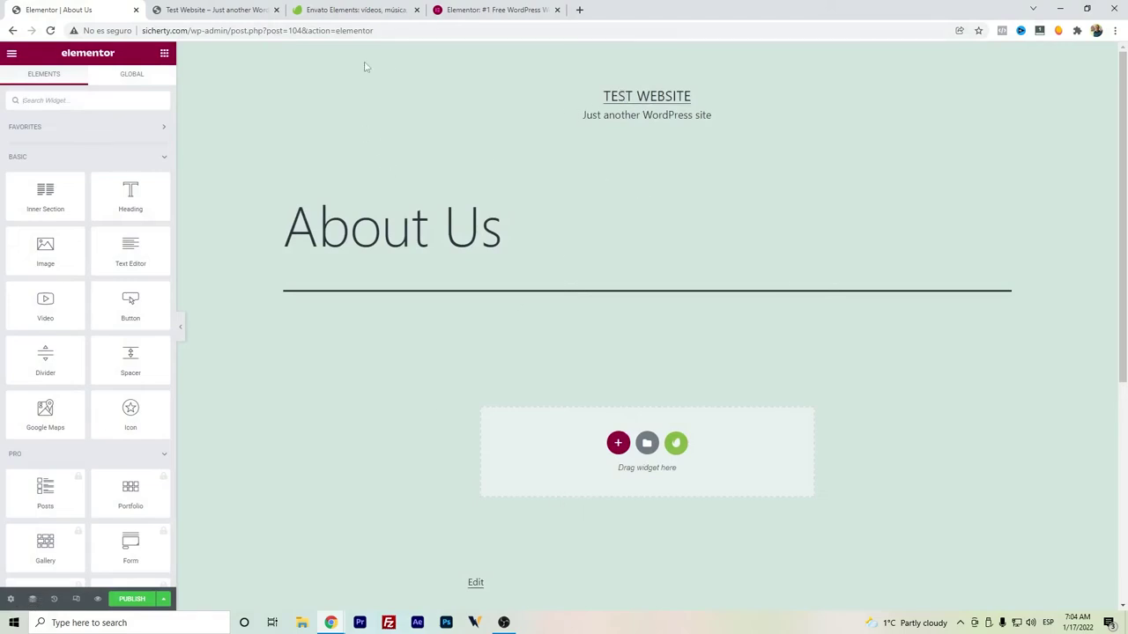
Open the homepage (Elementor #80) in the Elementor editor in a new tab.
{"action": "left_click", "coordinate": [211, 11]}
{"action": "right_click", "coordinate": [312, 57]}
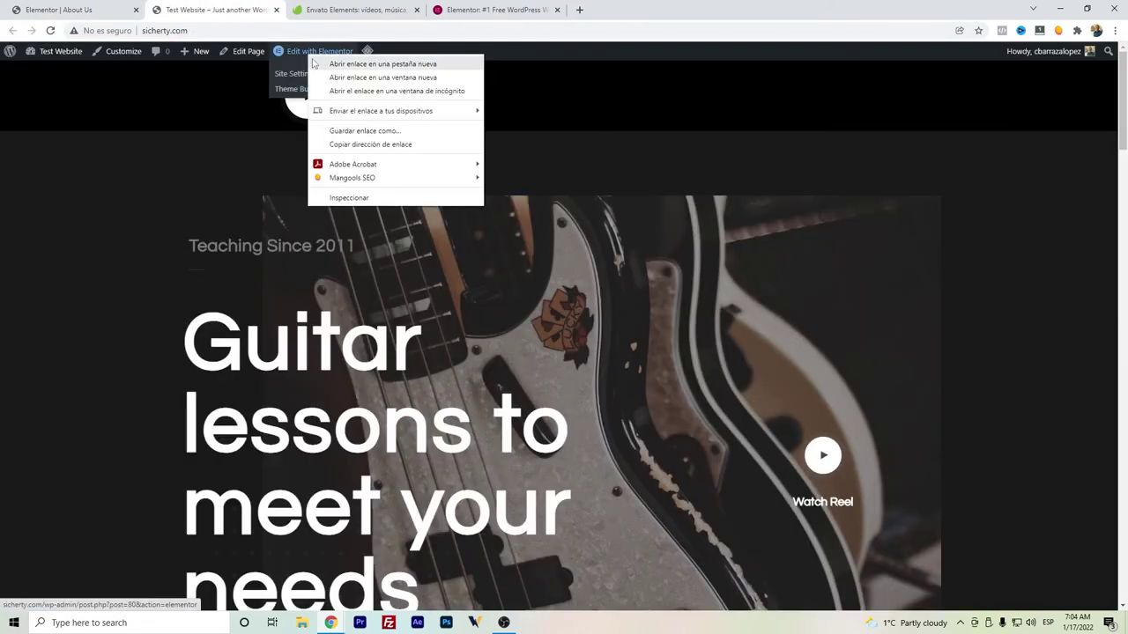
{"action": "left_click", "coordinate": [314, 63]}
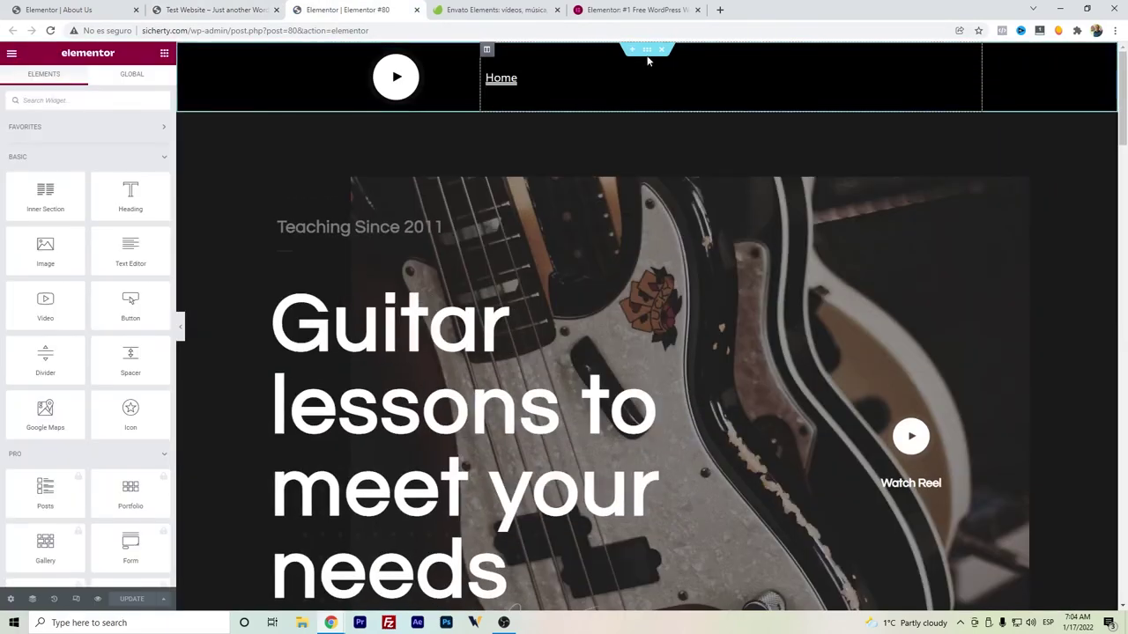
Save the black header section as a library template named 'Header' and return to the About Us editor.
{"action": "right_click", "coordinate": [648, 55]}
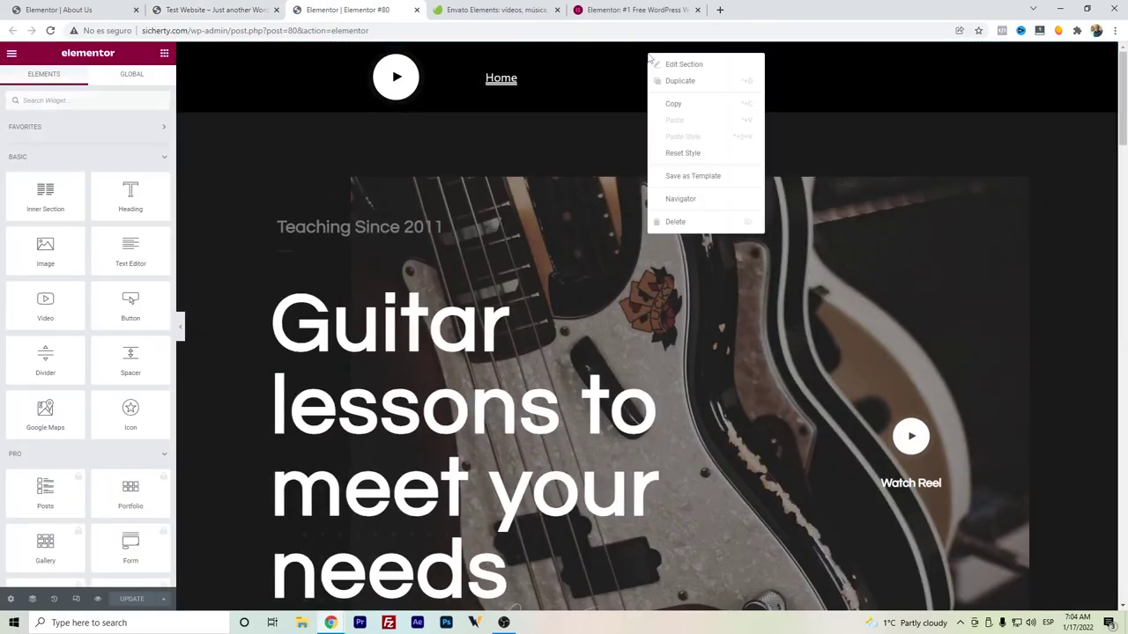
{"action": "left_click", "coordinate": [699, 179]}
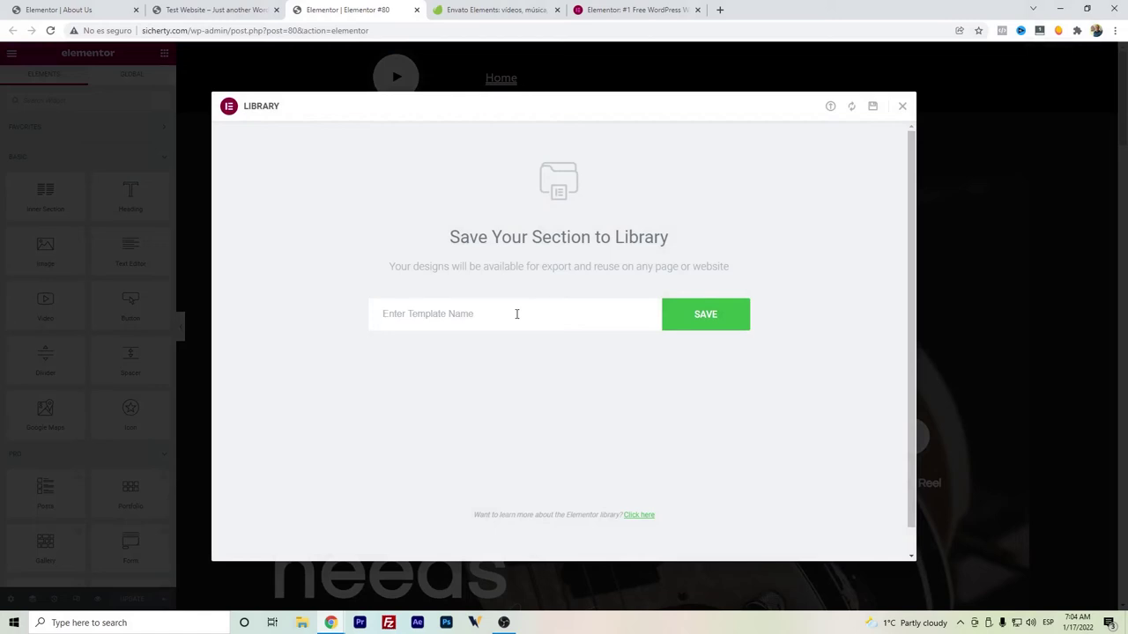
{"action": "type", "text": "Header"}
{"action": "left_click", "coordinate": [698, 328]}
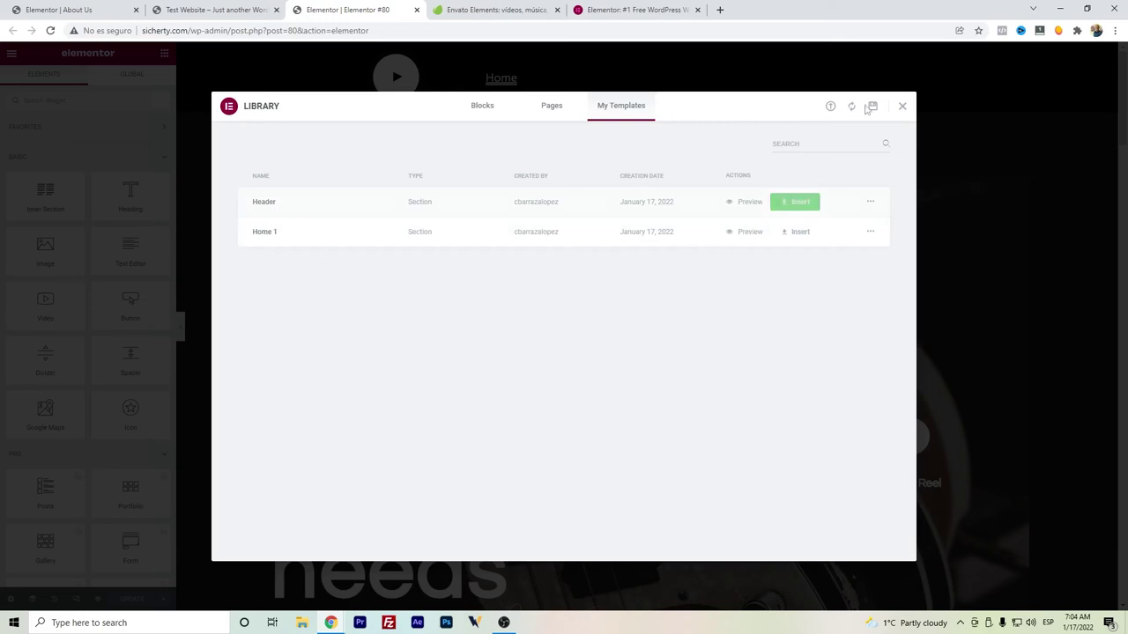
{"action": "left_click", "coordinate": [902, 106]}
{"action": "left_click", "coordinate": [65, 9]}
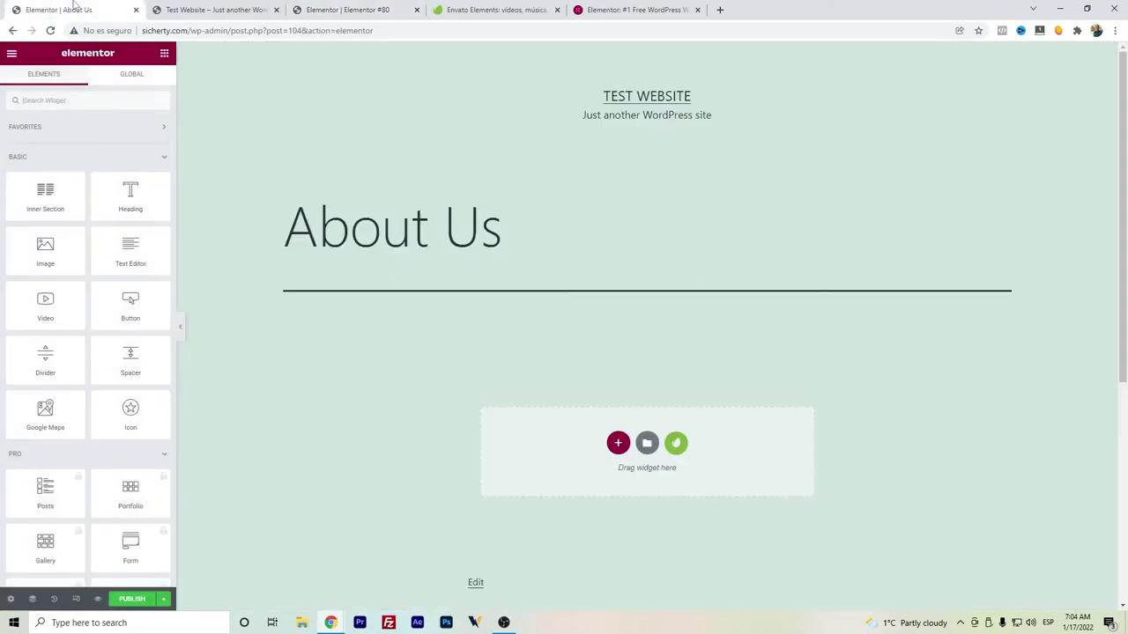
Switch the About Us page layout to Elementor Canvas.
{"action": "left_click", "coordinate": [10, 599]}
{"action": "left_click", "coordinate": [119, 337]}
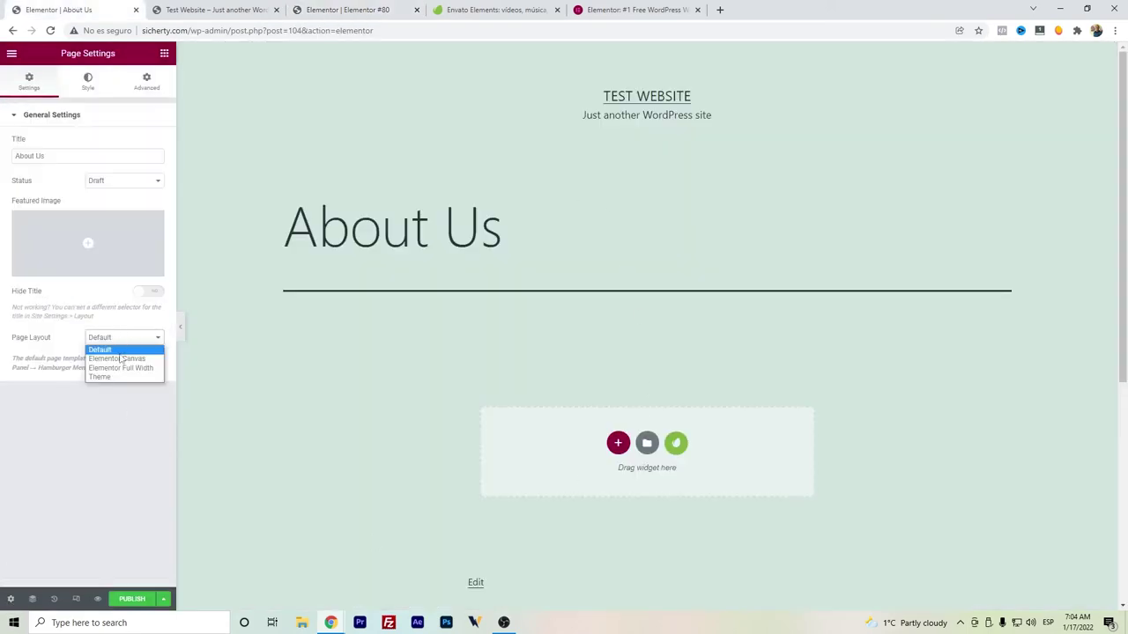
{"action": "left_click", "coordinate": [117, 358]}
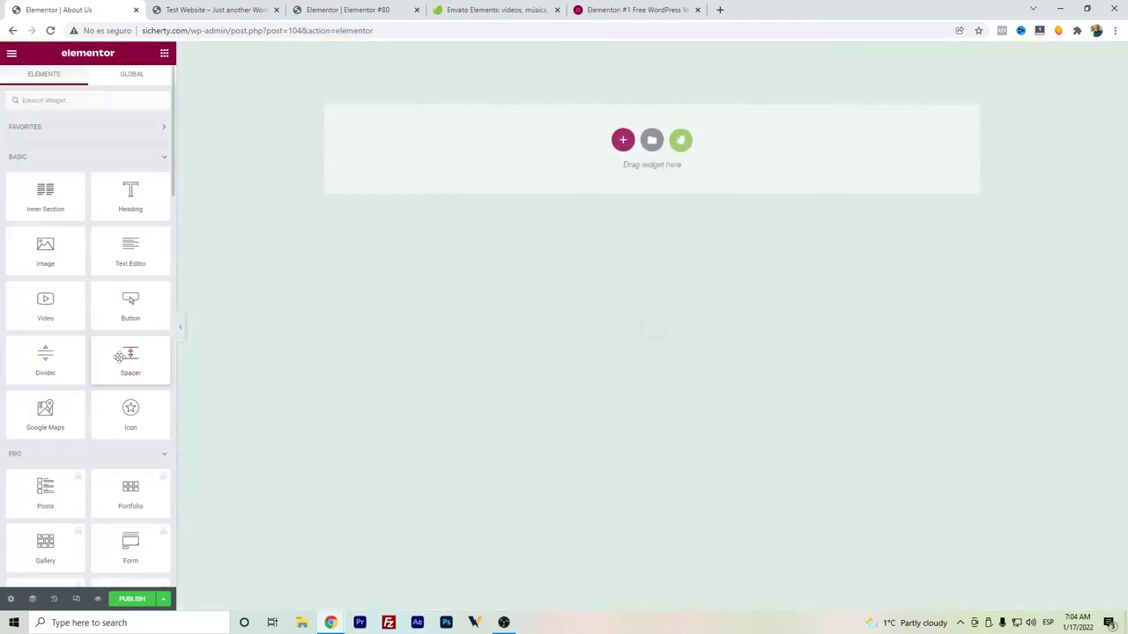
Insert the saved Header template from My Templates into the About Us page.
{"action": "left_click", "coordinate": [653, 141]}
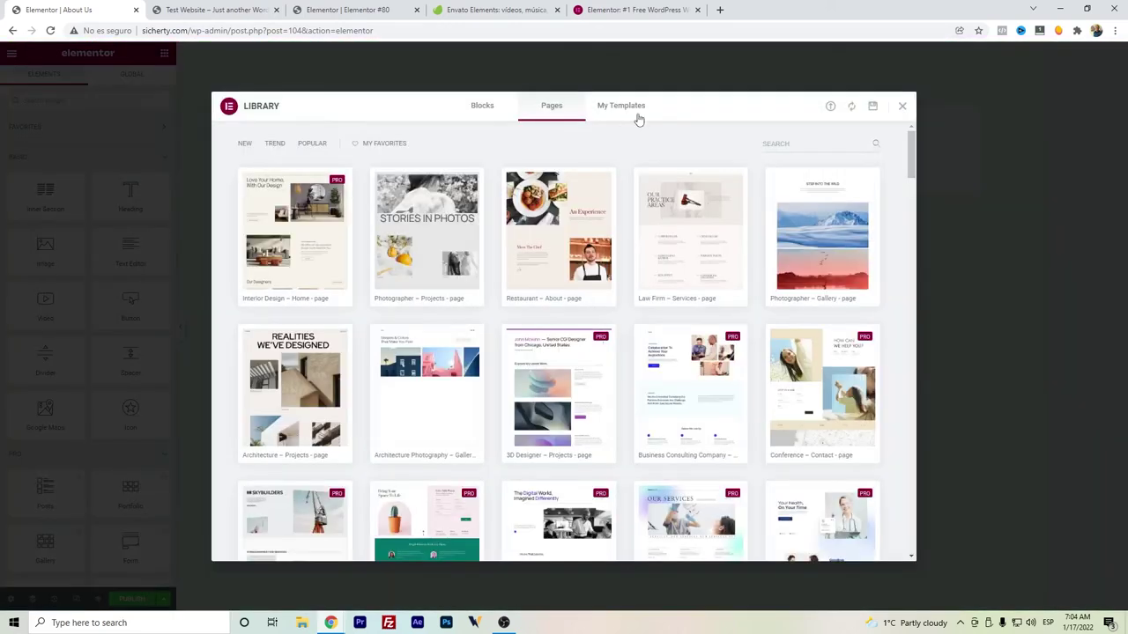
{"action": "left_click", "coordinate": [621, 107]}
{"action": "left_click", "coordinate": [800, 201]}
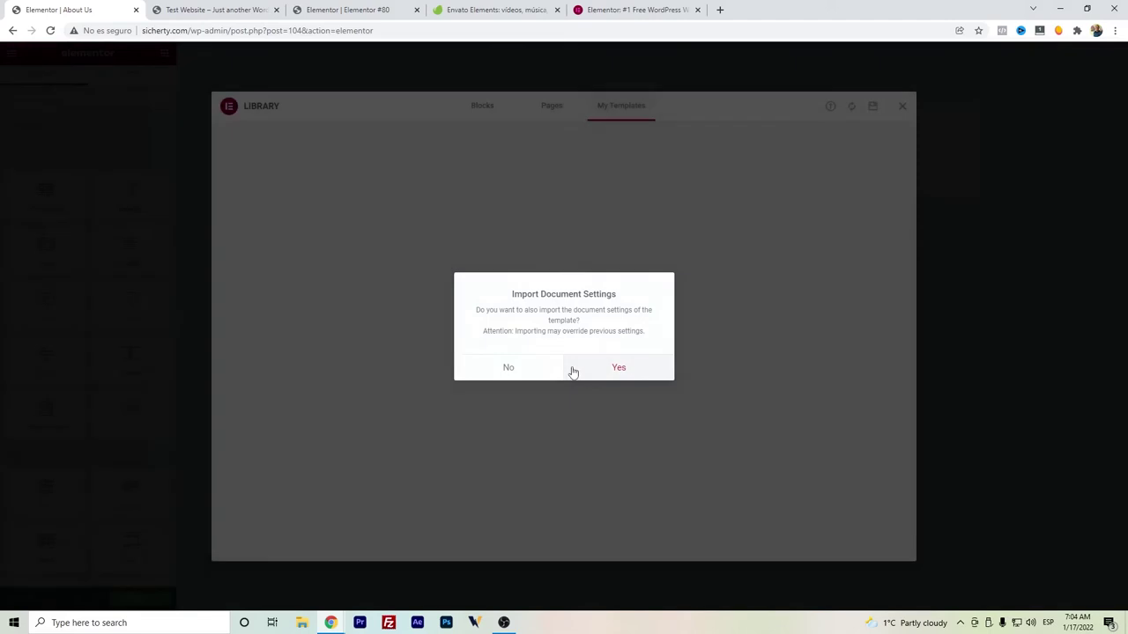
{"action": "left_click", "coordinate": [571, 370]}
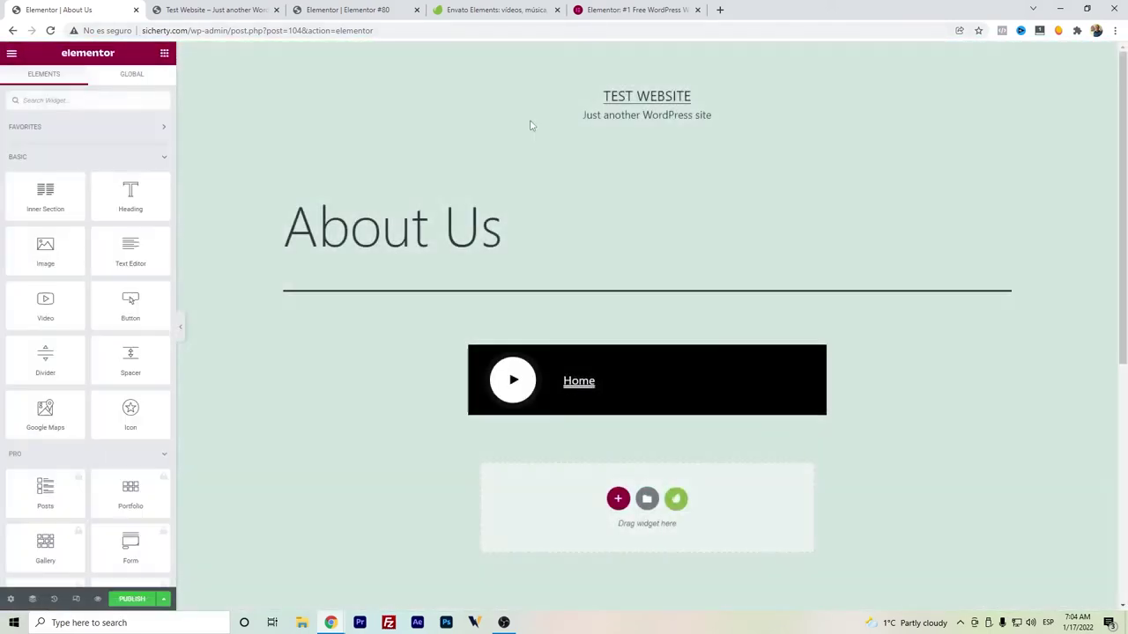
Reapply Elementor Canvas as the page layout in Page Settings.
{"action": "left_click", "coordinate": [11, 599]}
{"action": "left_click", "coordinate": [102, 343]}
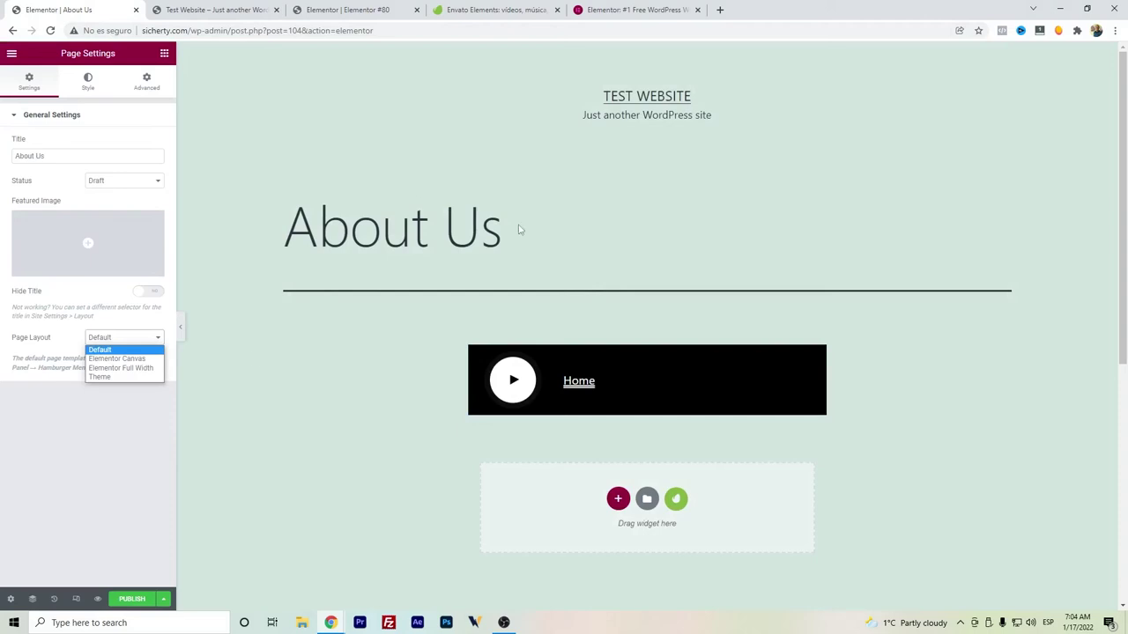
{"action": "left_click", "coordinate": [147, 360]}
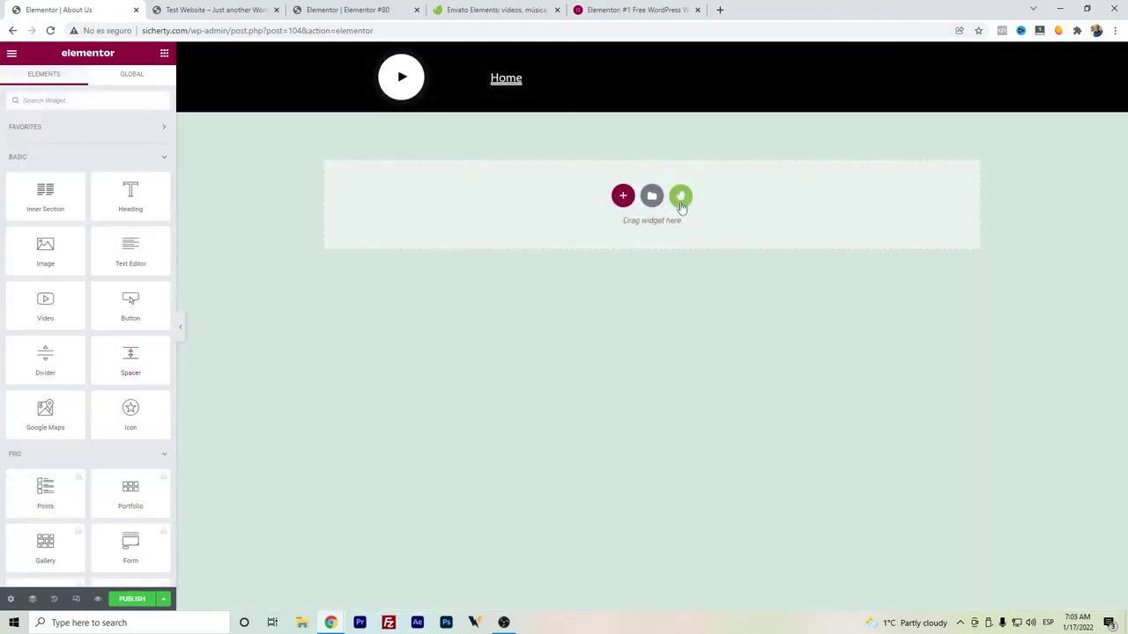
Insert the About 1 template from the Envato Music Lessons kit beneath the header.
{"action": "left_click", "coordinate": [681, 199]}
{"action": "left_click", "coordinate": [357, 280]}
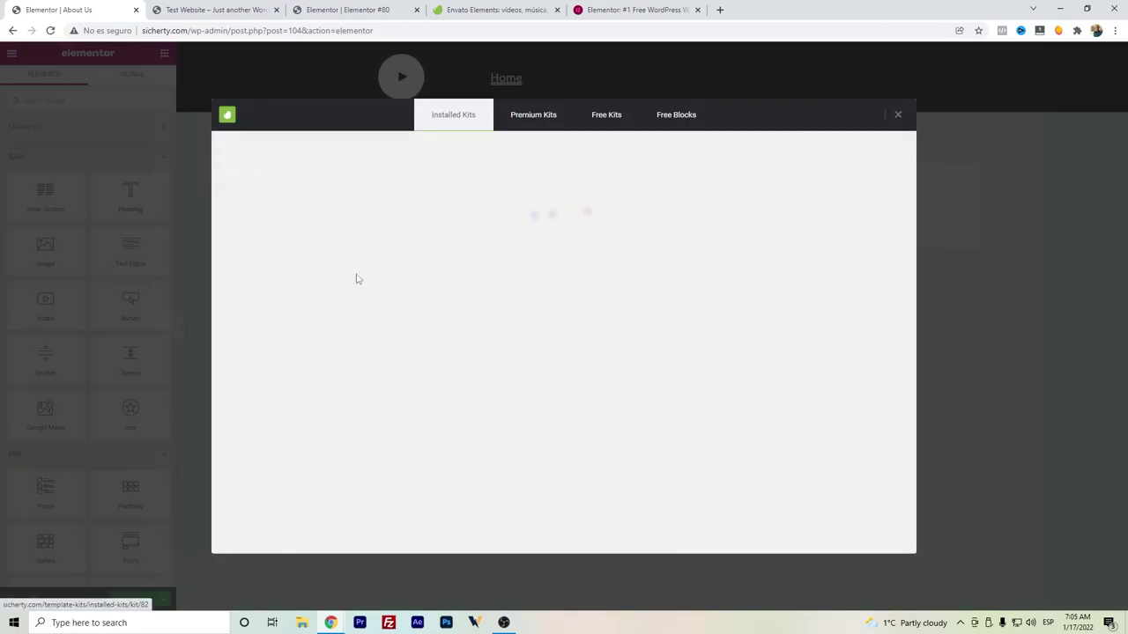
{"action": "scroll", "coordinate": [616, 304], "scroll_direction": "down", "scroll_amount": 2}
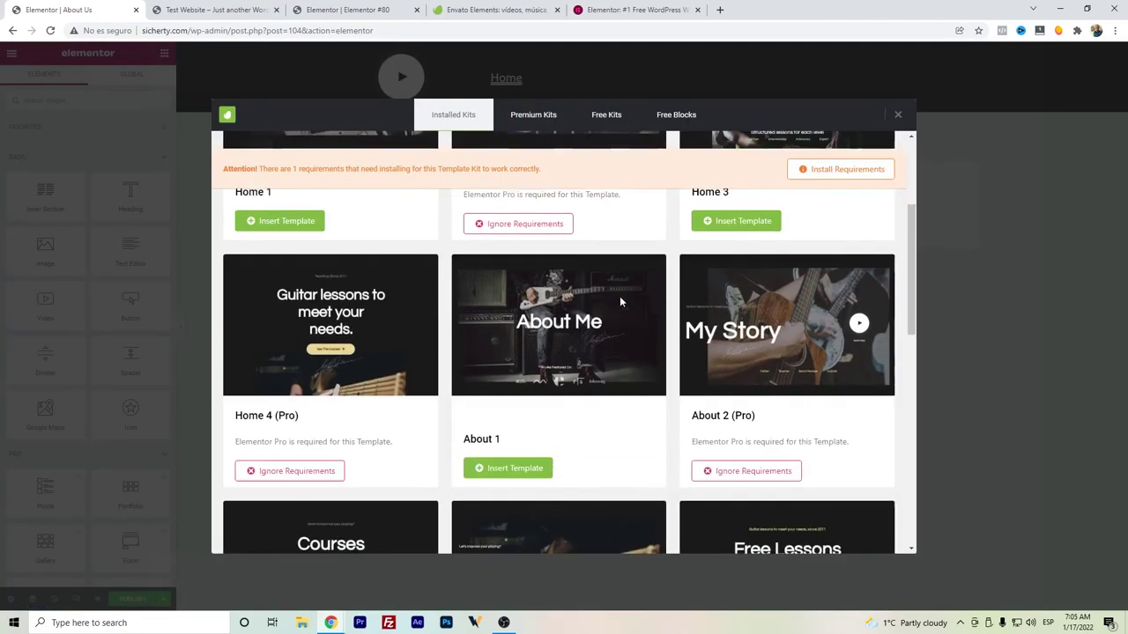
{"action": "scroll", "coordinate": [591, 385], "scroll_direction": "down", "scroll_amount": 3}
{"action": "scroll", "coordinate": [535, 331], "scroll_direction": "up", "scroll_amount": 3}
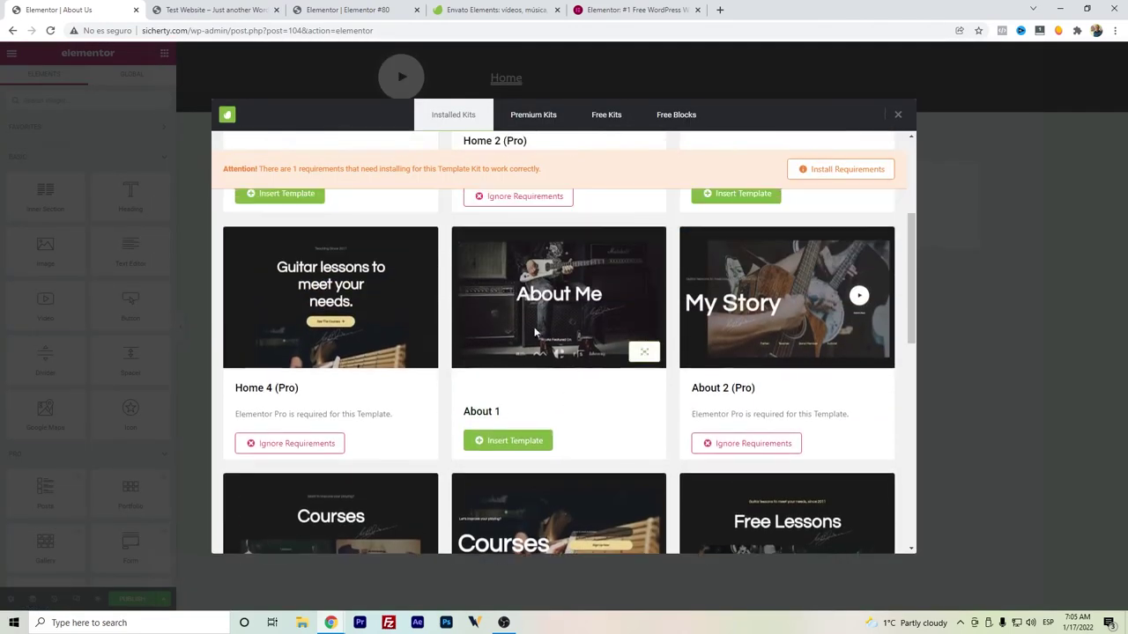
{"action": "left_click", "coordinate": [506, 442]}
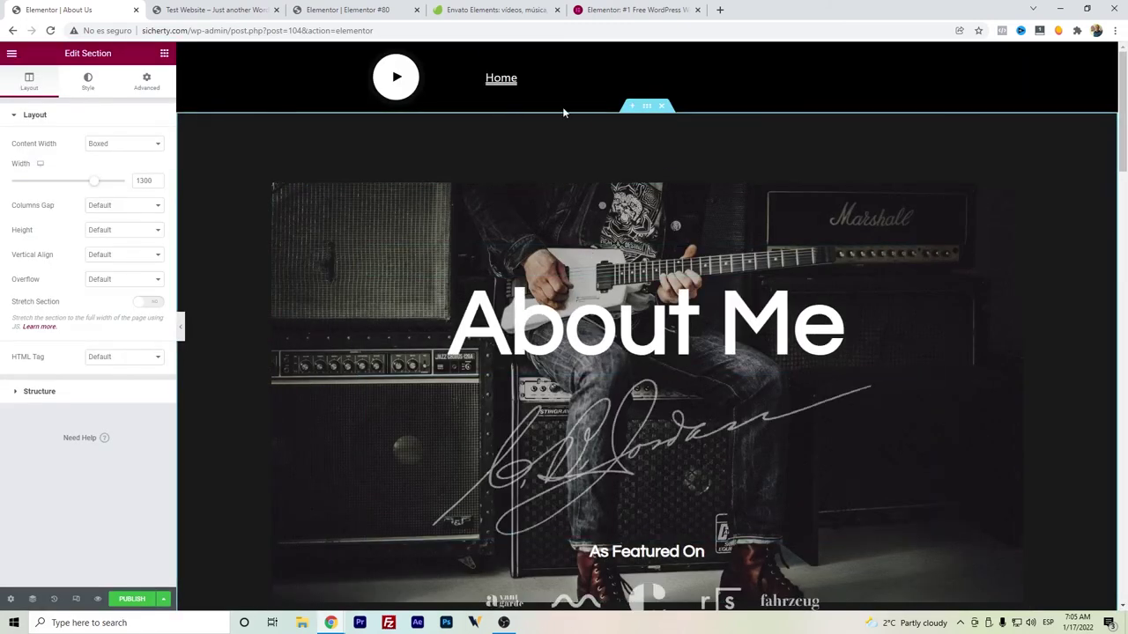
{"action": "scroll", "coordinate": [571, 267], "scroll_direction": "down", "scroll_amount": 5}
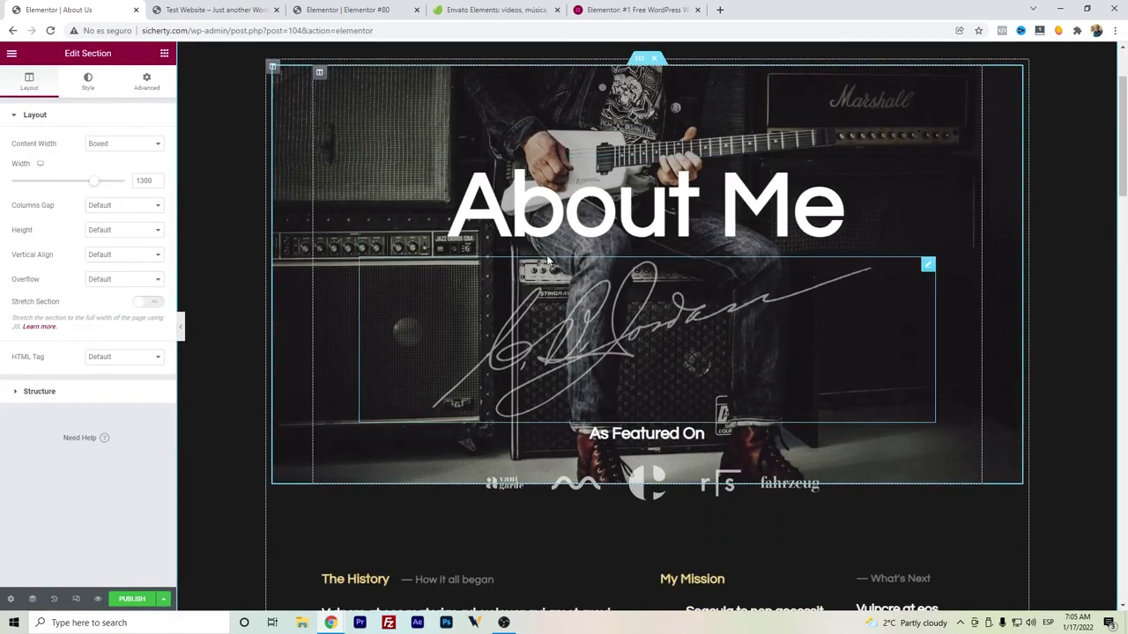
{"action": "scroll", "coordinate": [571, 266], "scroll_direction": "down", "scroll_amount": 15}
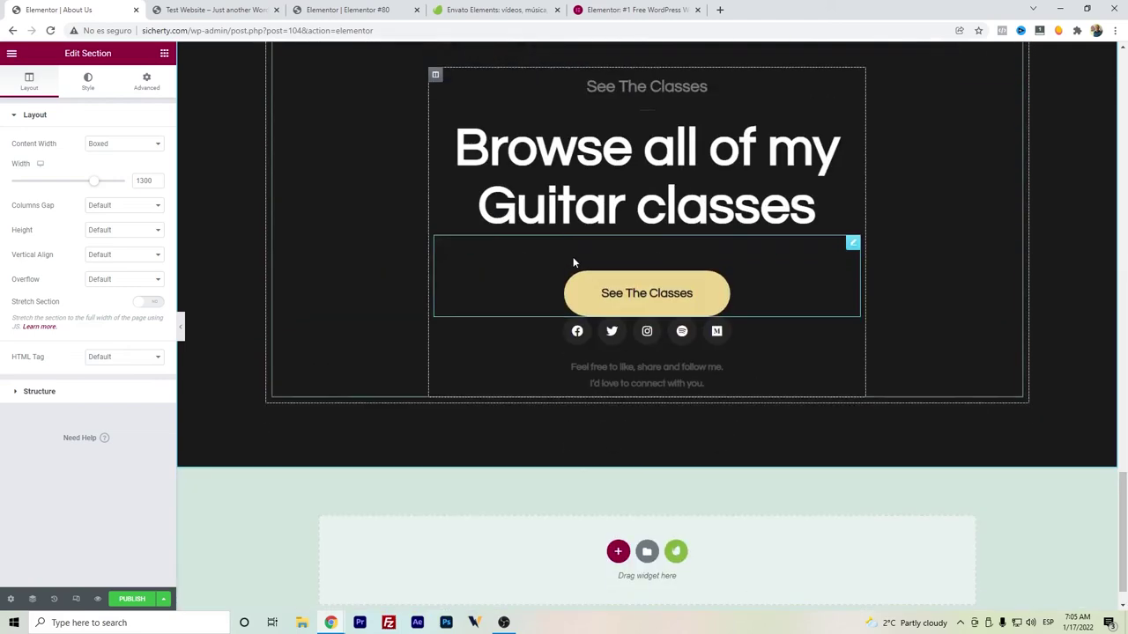
{"action": "scroll", "coordinate": [639, 319], "scroll_direction": "up", "scroll_amount": 20}
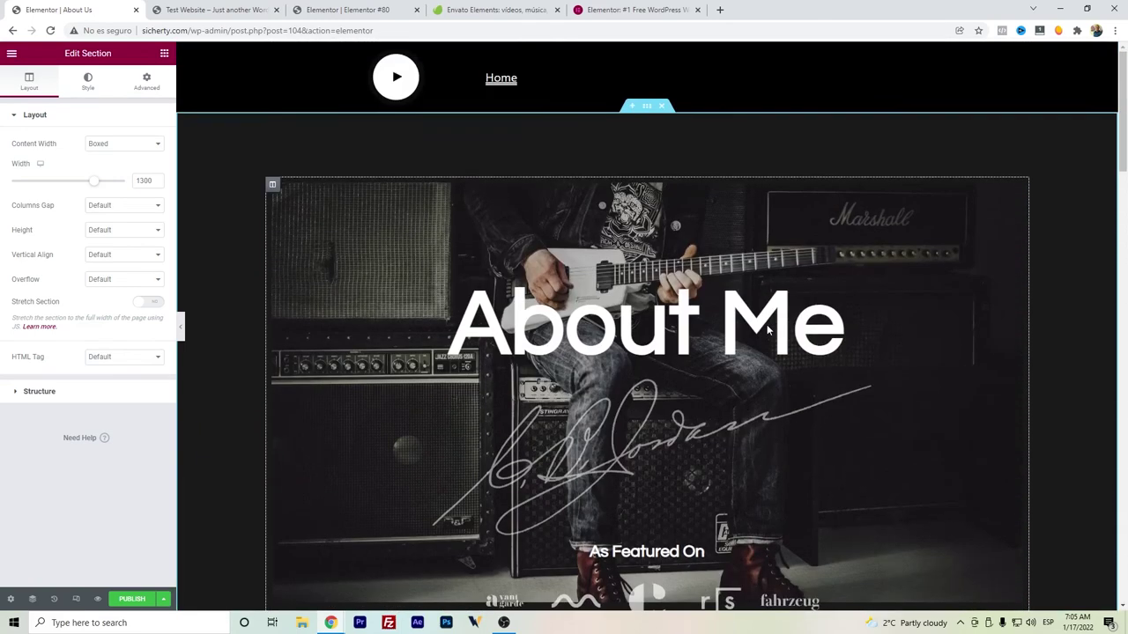
Inspect the link on the header's Home text, then go back to the Elements widget list.
{"action": "left_click", "coordinate": [534, 86]}
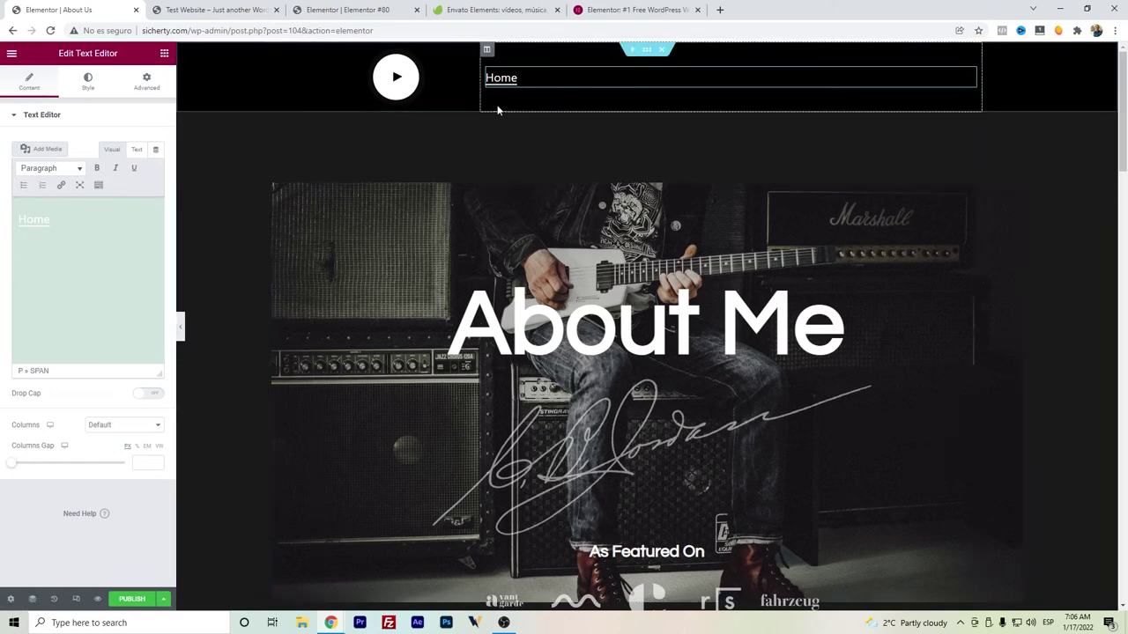
{"action": "double_click", "coordinate": [72, 219]}
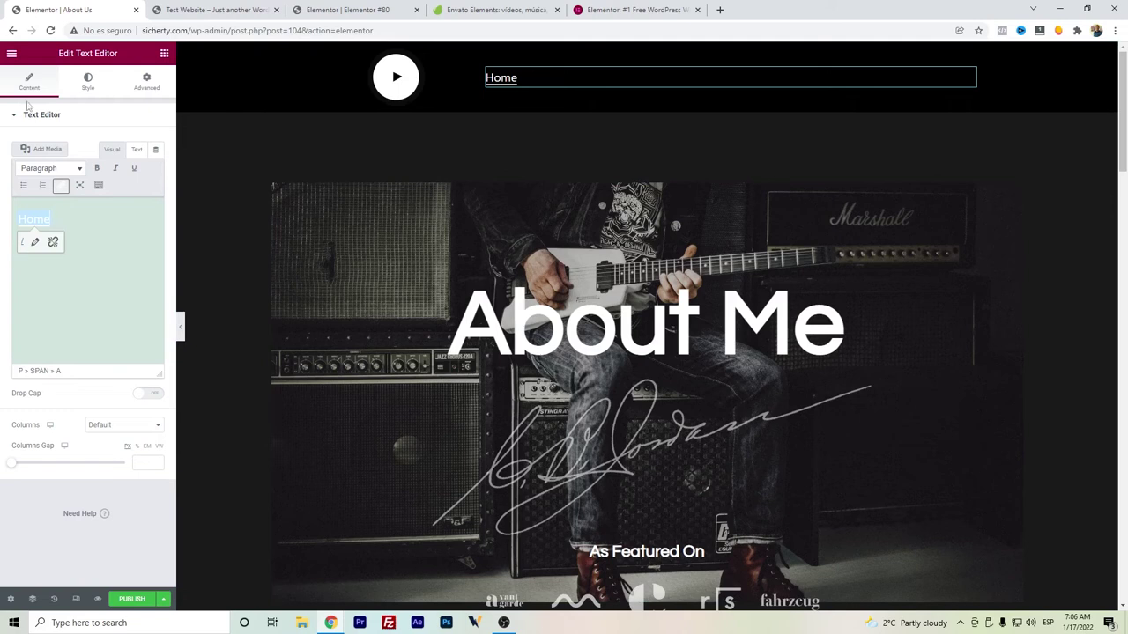
{"action": "left_click", "coordinate": [12, 54]}
{"action": "left_click", "coordinate": [13, 56]}
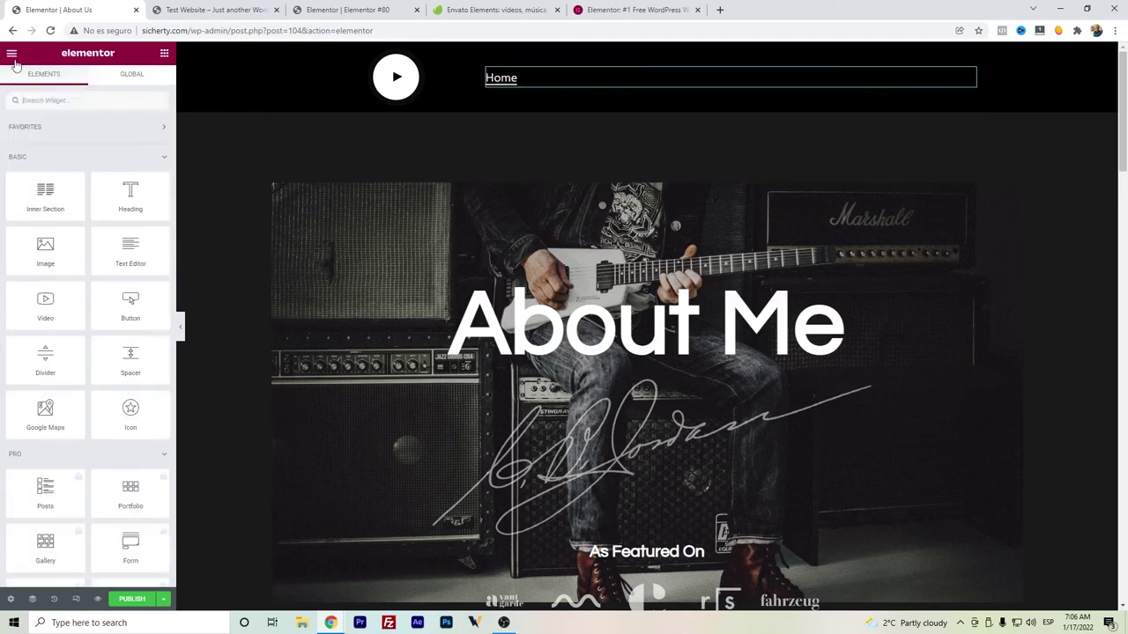
{"action": "scroll", "coordinate": [146, 158], "scroll_direction": "down", "scroll_amount": 12}
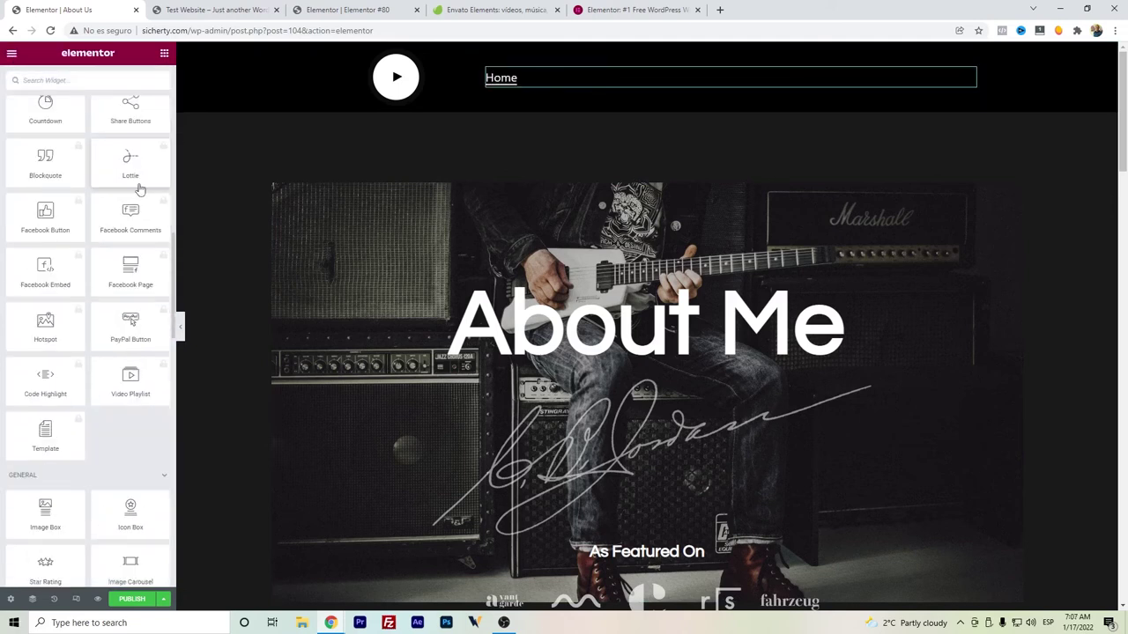
{"action": "scroll", "coordinate": [110, 462], "scroll_direction": "down", "scroll_amount": 15}
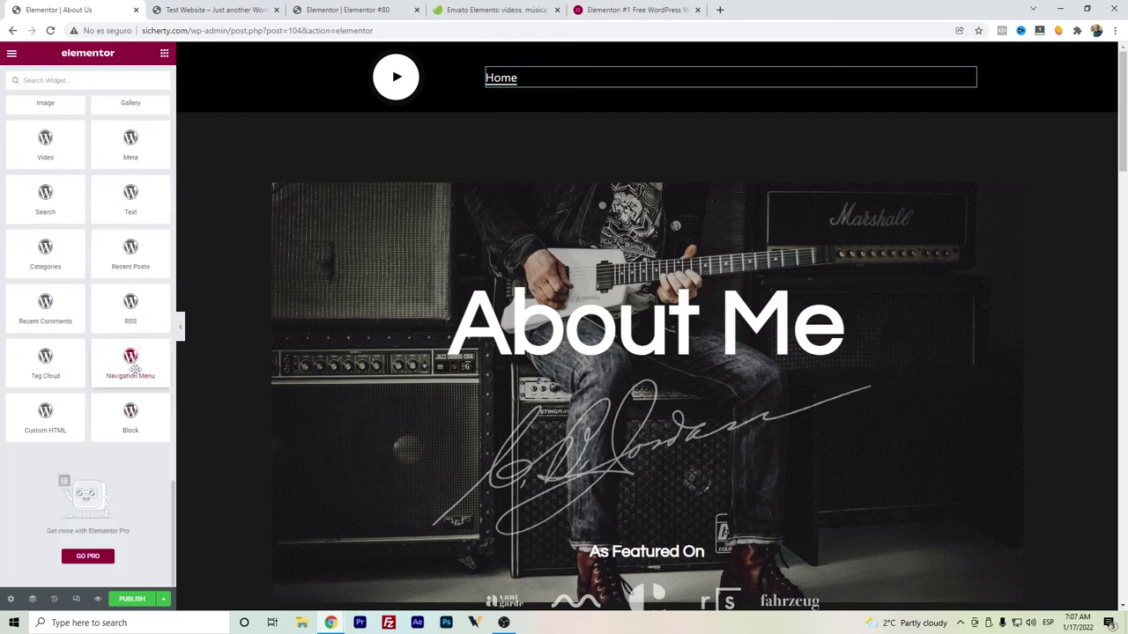
{"action": "left_click_drag", "start_coordinate": [131, 363], "coordinate": [518, 80]}
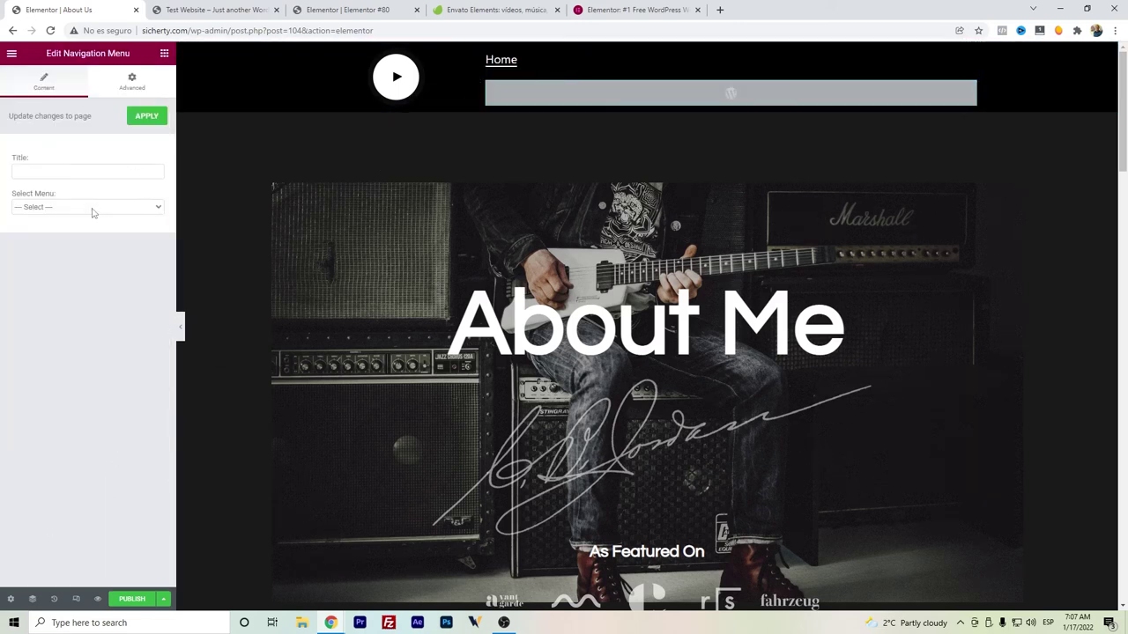
{"action": "left_click", "coordinate": [88, 207]}
{"action": "left_click", "coordinate": [81, 229]}
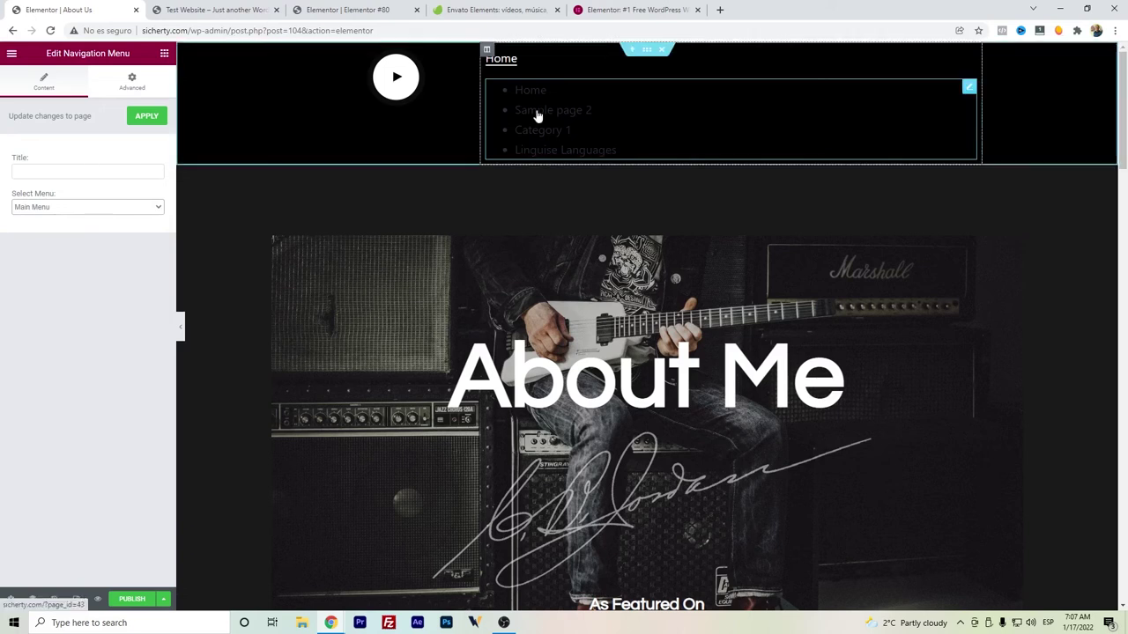
{"action": "left_click", "coordinate": [114, 88]}
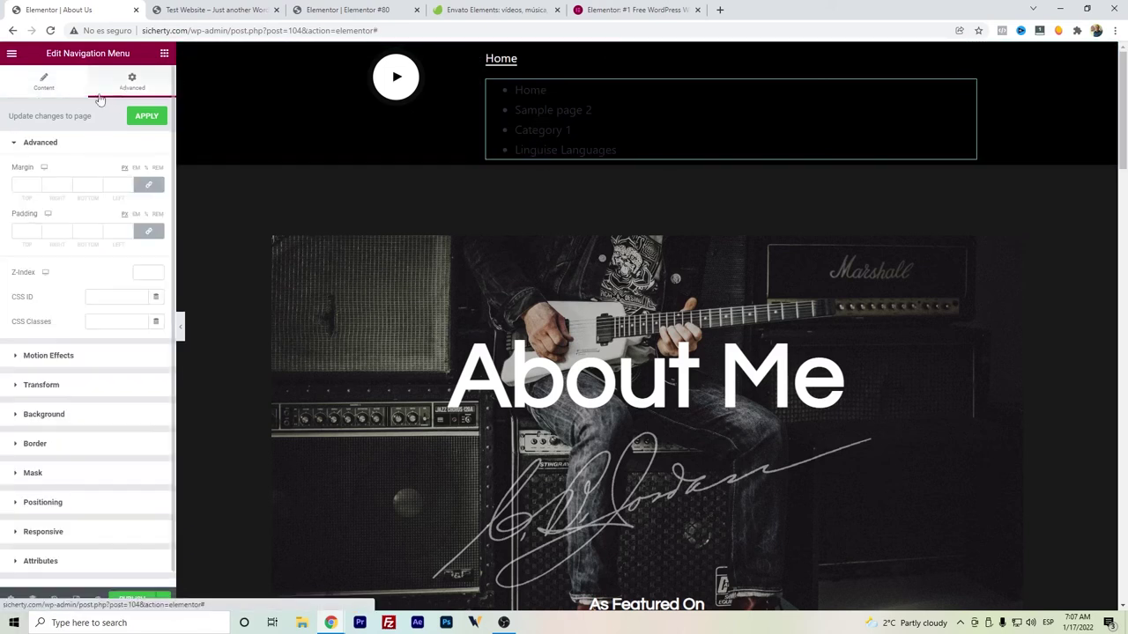
{"action": "left_click", "coordinate": [47, 80]}
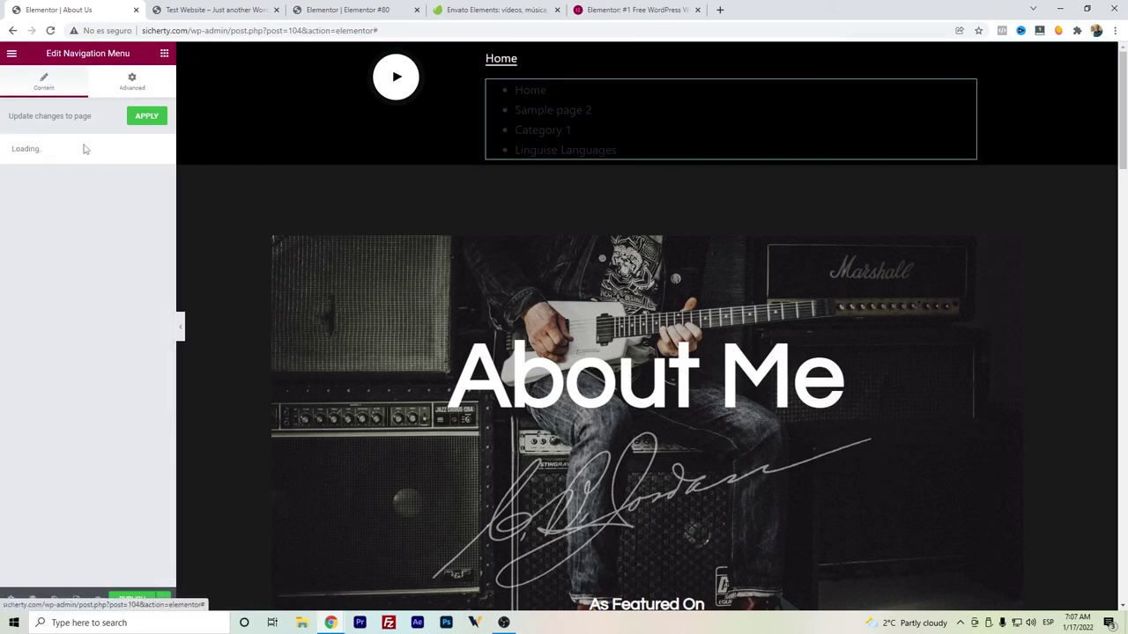
{"action": "left_click", "coordinate": [132, 83]}
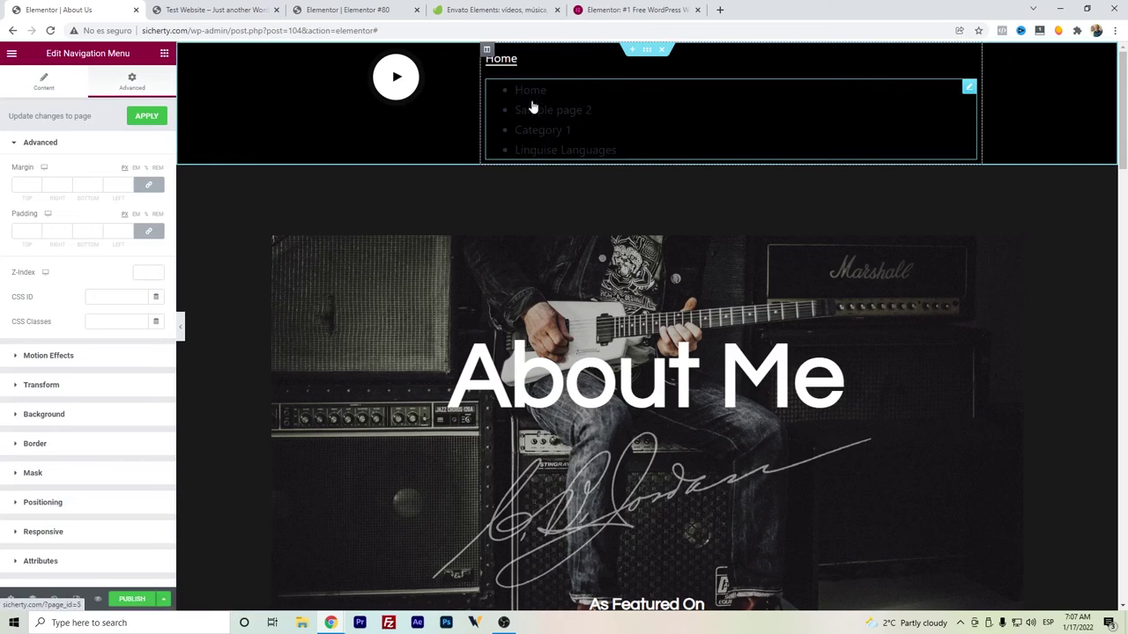
{"action": "right_click", "coordinate": [969, 91]}
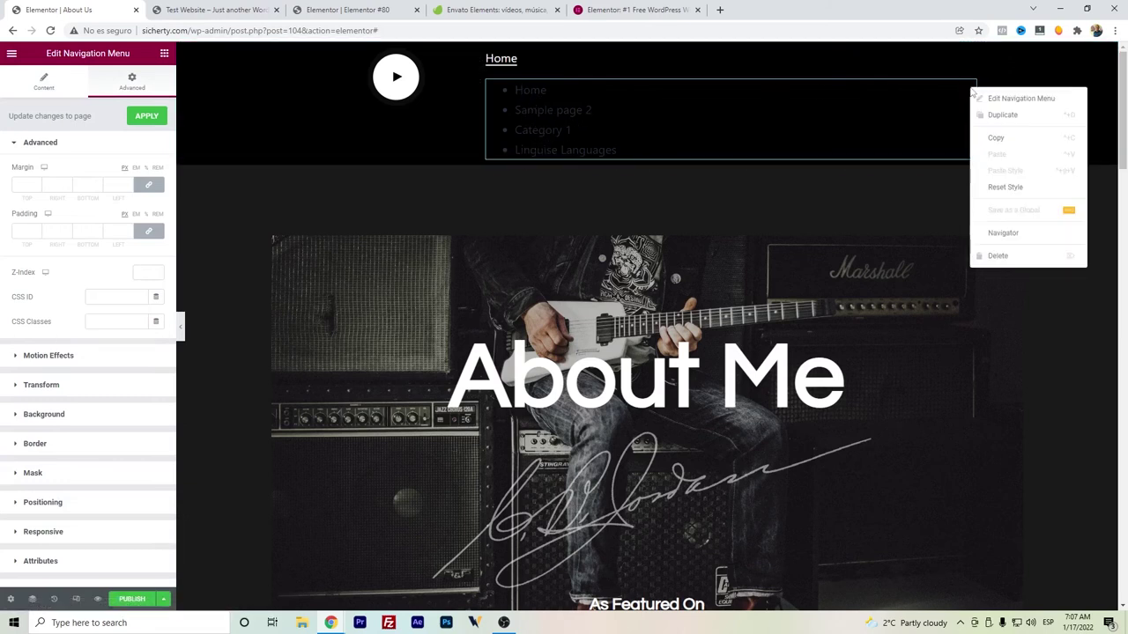
{"action": "left_click", "coordinate": [1001, 254]}
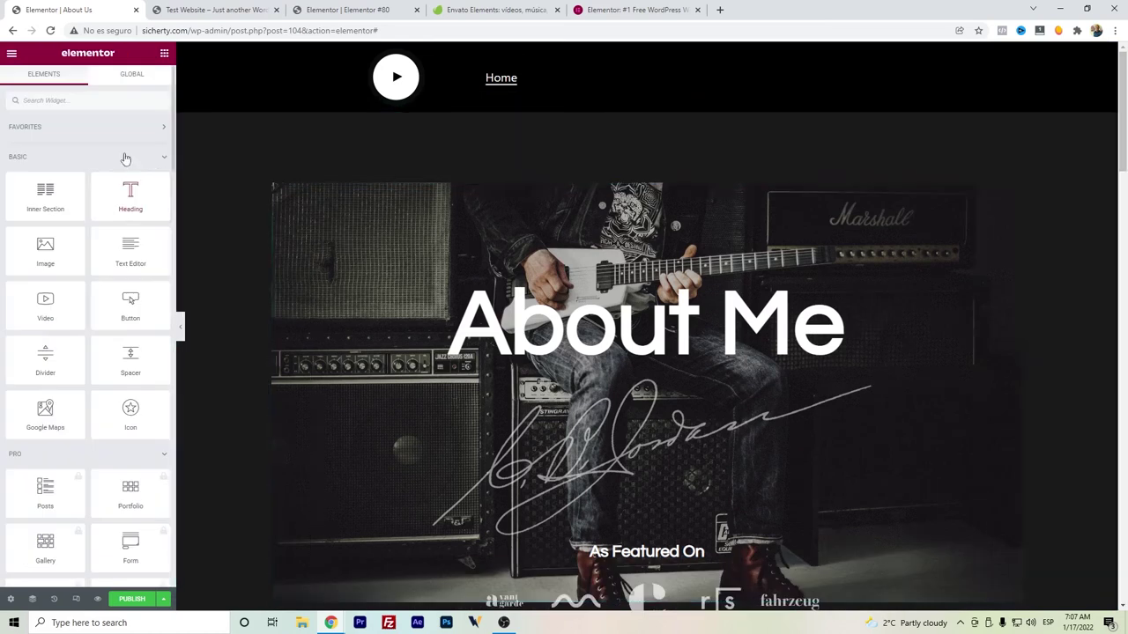
In the header text, underline the word About and link it to /about.
{"action": "left_click", "coordinate": [546, 84]}
{"action": "left_click", "coordinate": [121, 237]}
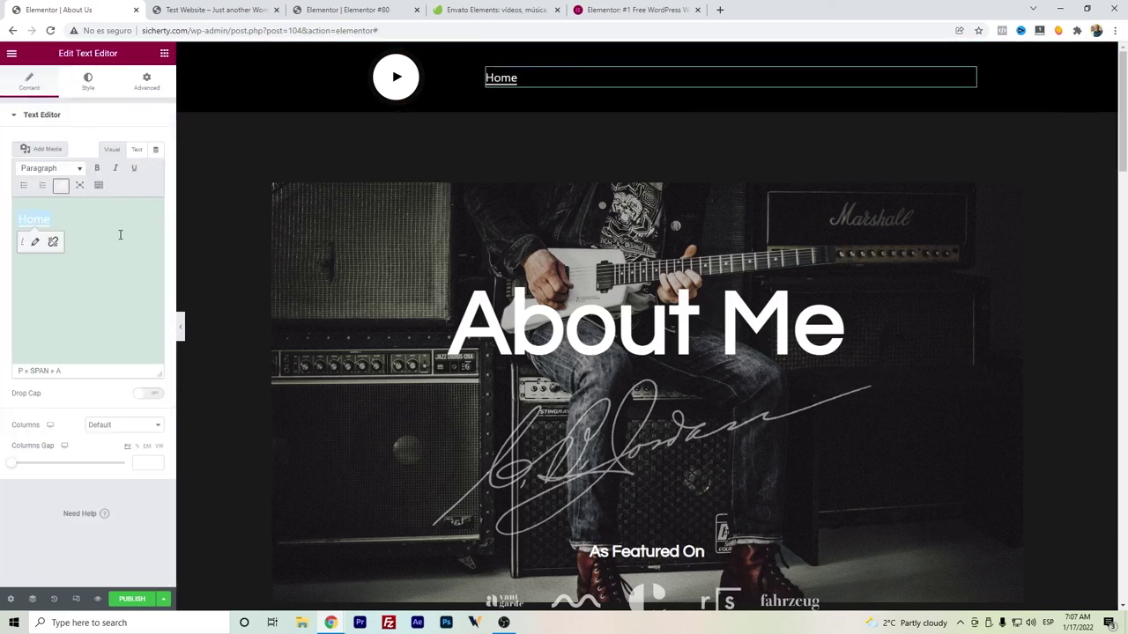
{"action": "left_click", "coordinate": [120, 235]}
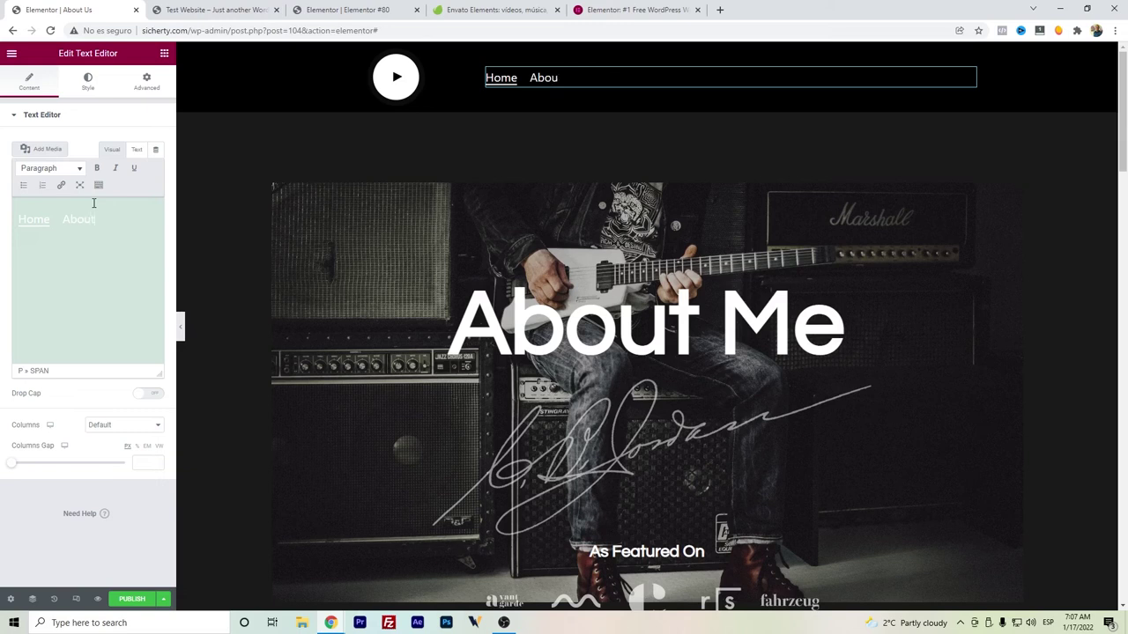
{"action": "double_click", "coordinate": [93, 203]}
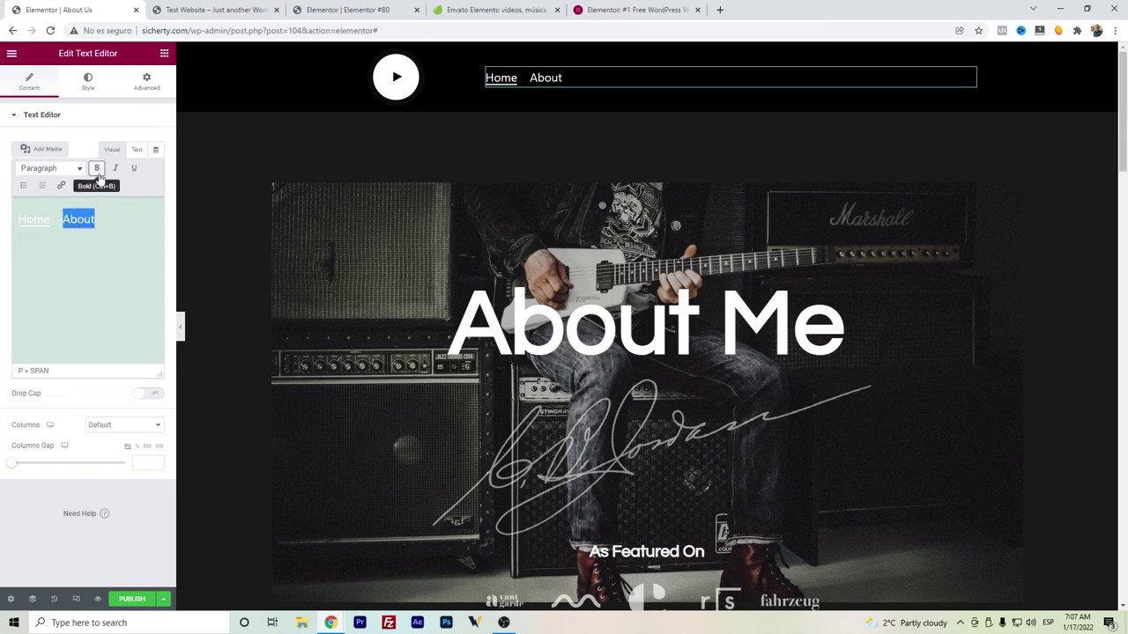
{"action": "left_click", "coordinate": [133, 169]}
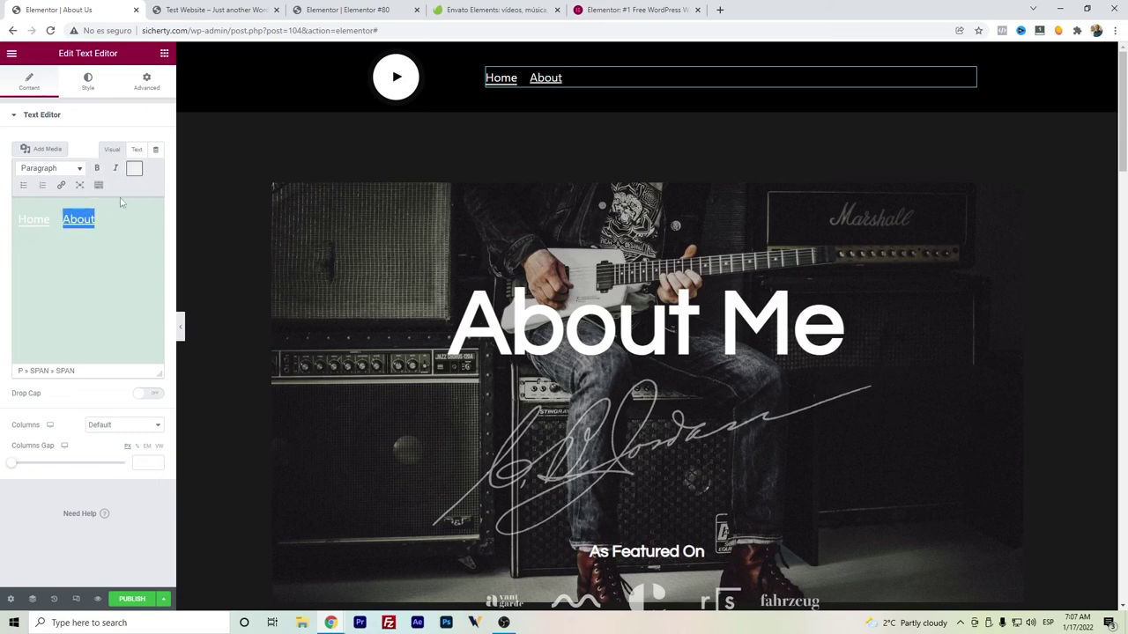
{"action": "left_click", "coordinate": [61, 185]}
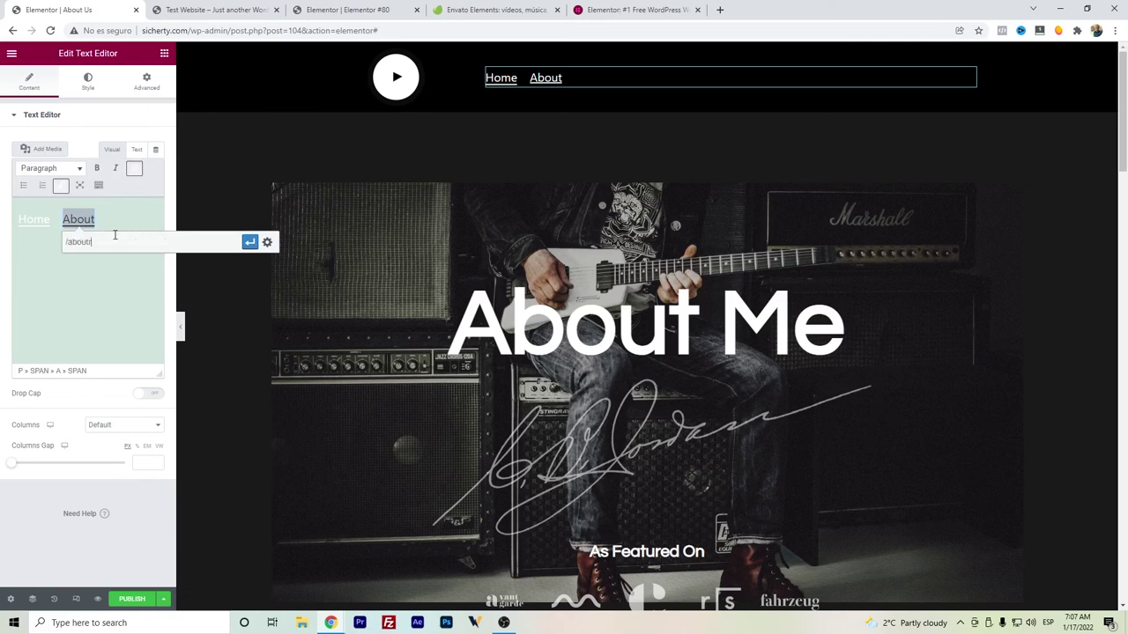
{"action": "key", "text": "Return"}
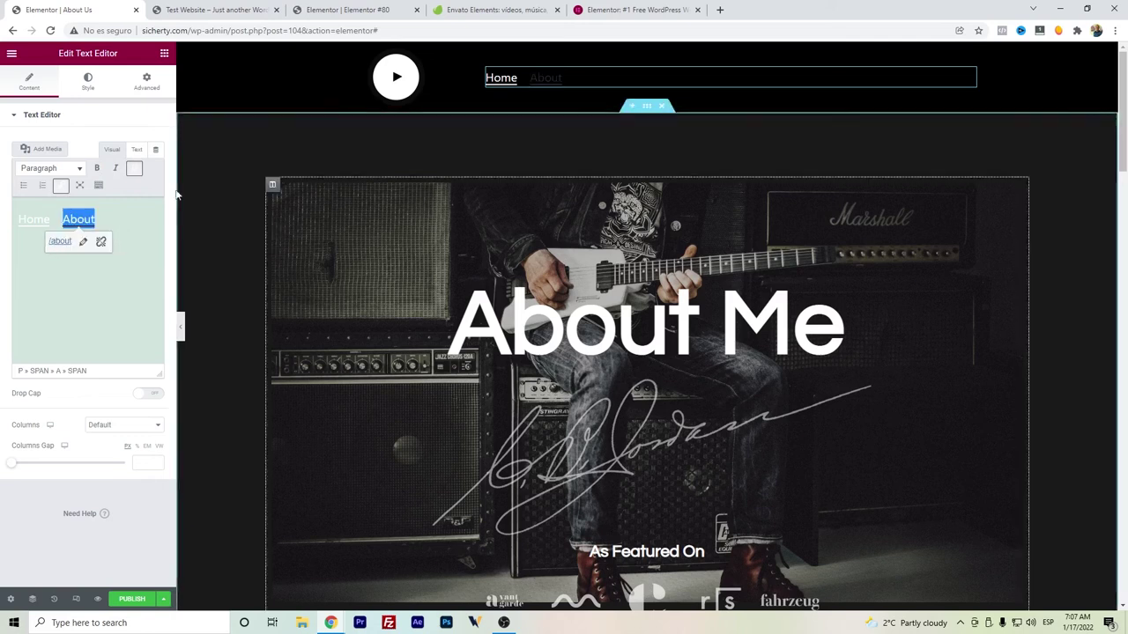
Make the About link text white and publish the About Us page.
{"action": "left_click", "coordinate": [99, 186]}
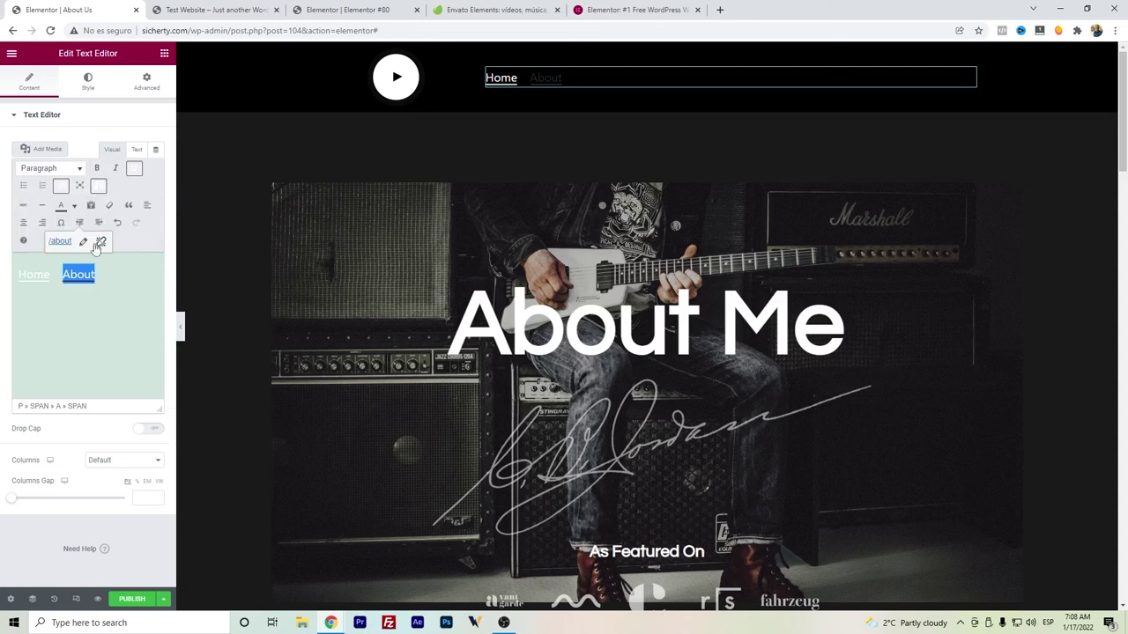
{"action": "left_click", "coordinate": [75, 206]}
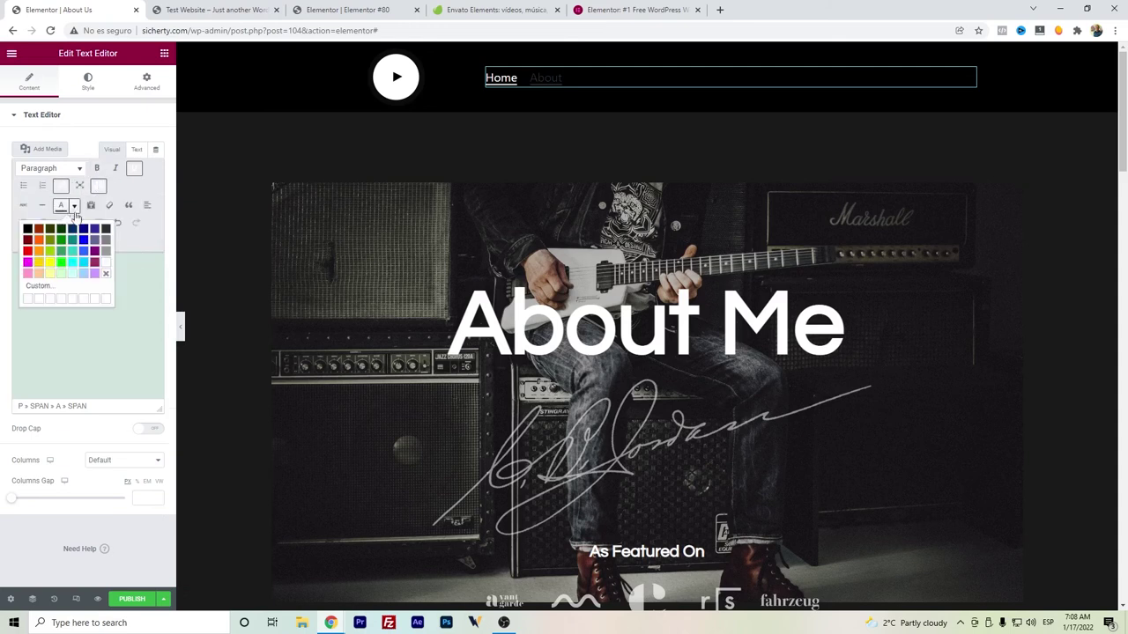
{"action": "left_click", "coordinate": [104, 269]}
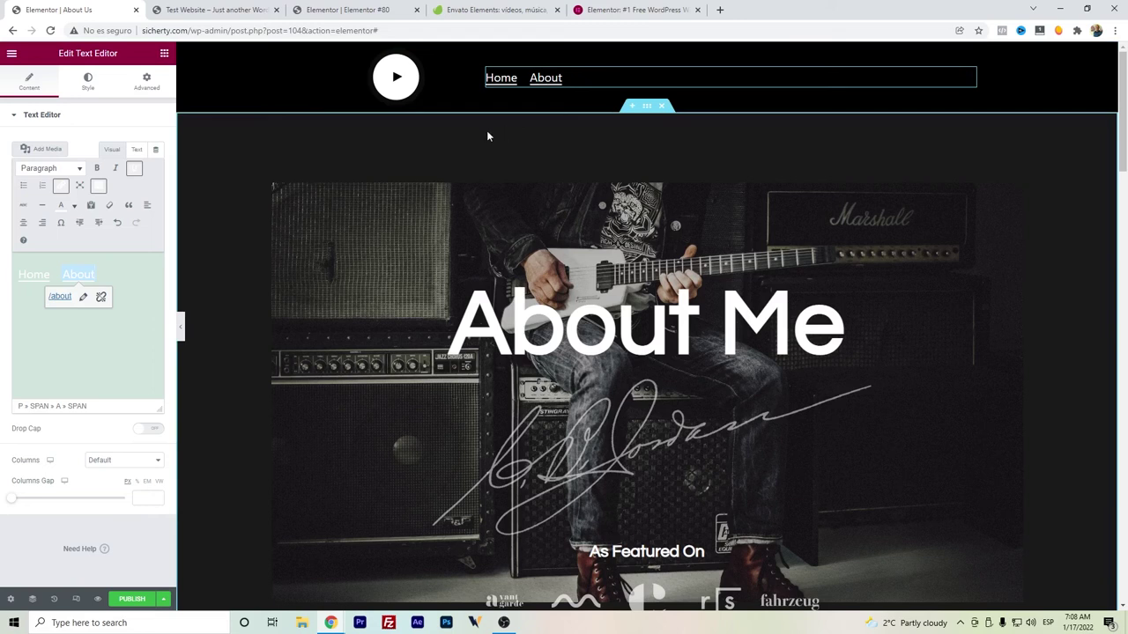
{"action": "left_click", "coordinate": [134, 600]}
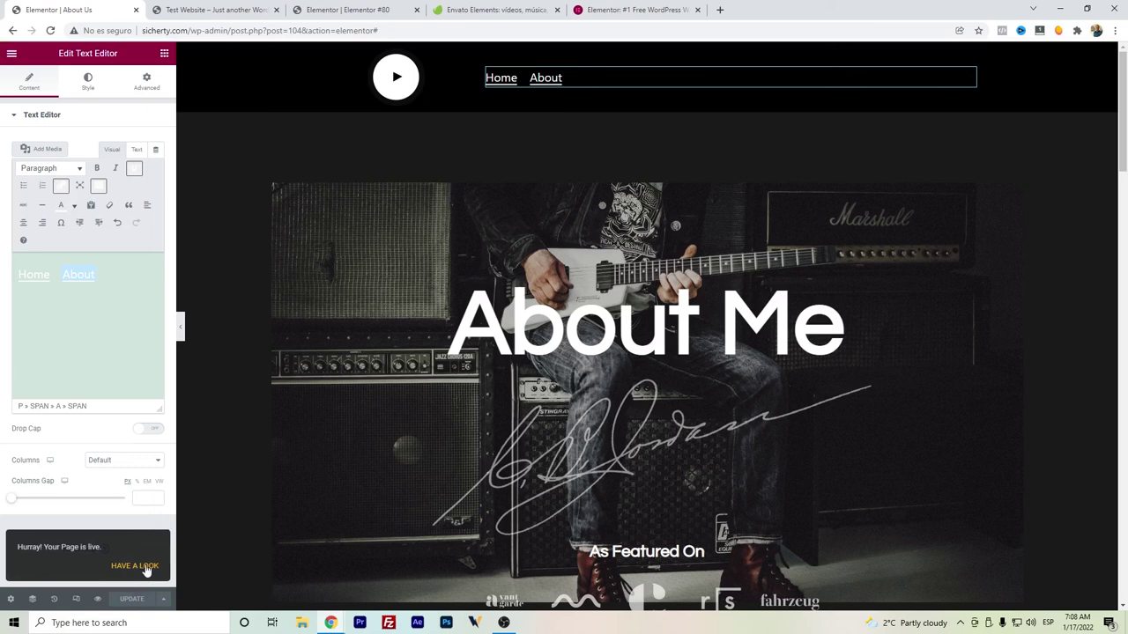
In the WordPress page editor, change the permalink slug from about-us to 'about' and update the page.
{"action": "left_click", "coordinate": [11, 56]}
{"action": "left_click", "coordinate": [76, 255]}
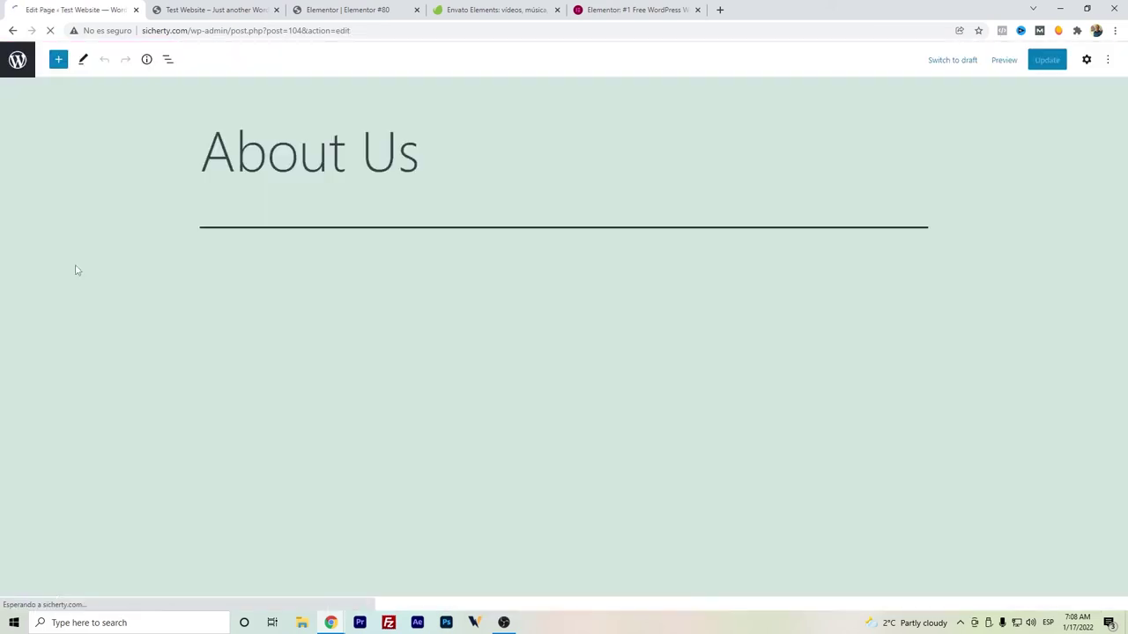
{"action": "left_click", "coordinate": [1086, 59]}
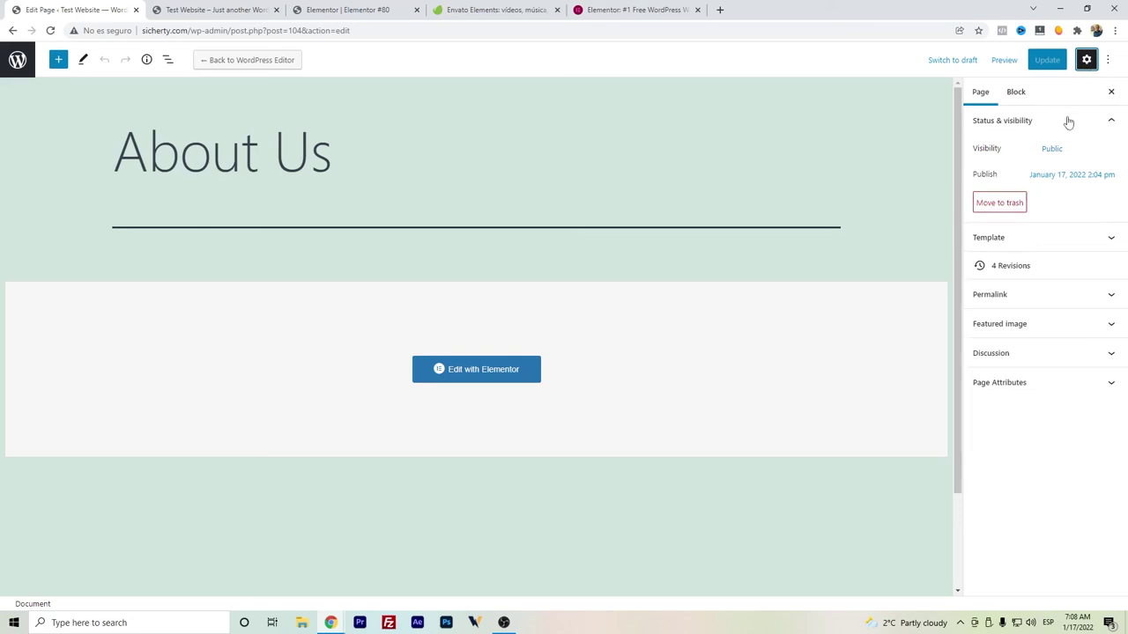
{"action": "left_click", "coordinate": [1015, 296]}
{"action": "left_click", "coordinate": [1015, 335]}
{"action": "key", "text": "BackSpace"}
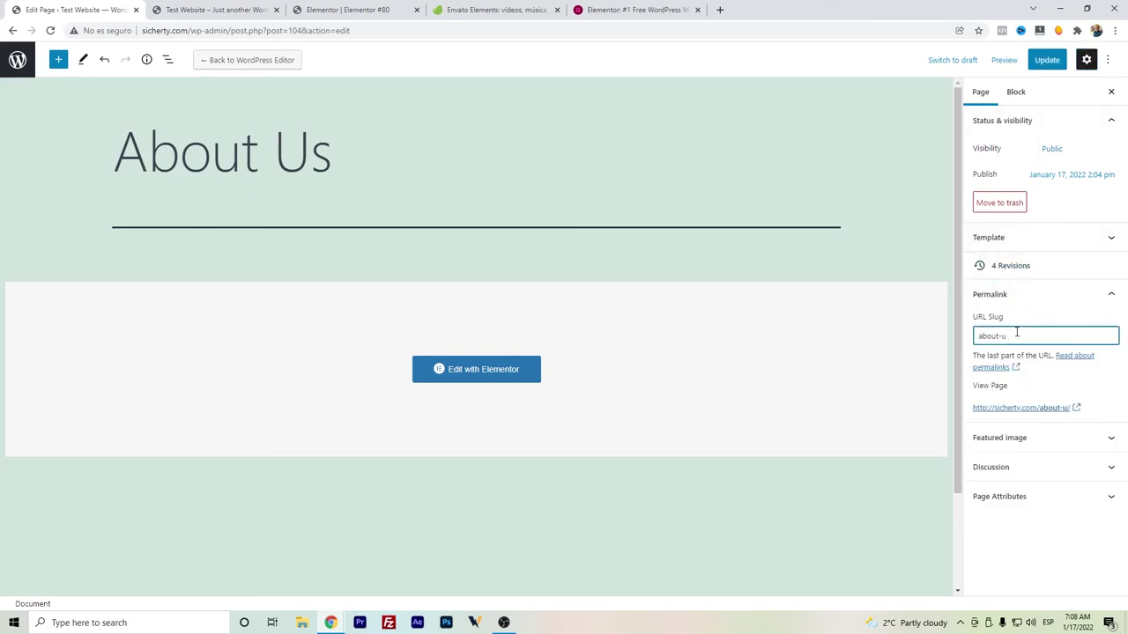
{"action": "left_click", "coordinate": [1045, 58]}
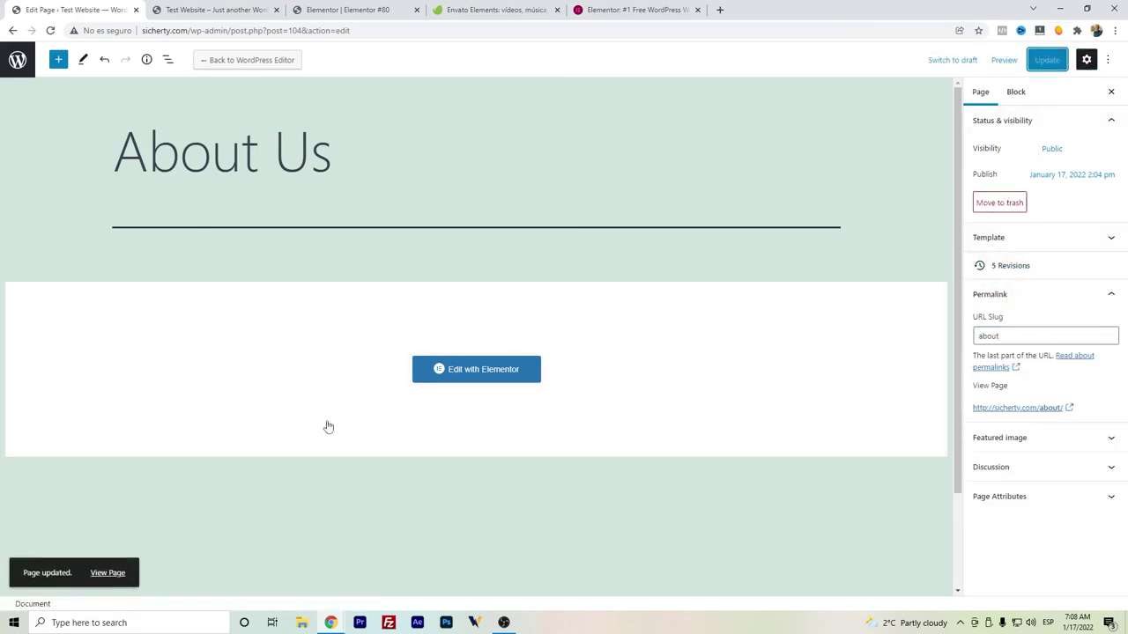
Open the live About page and follow its Home header link back to the homepage.
{"action": "left_click", "coordinate": [106, 574]}
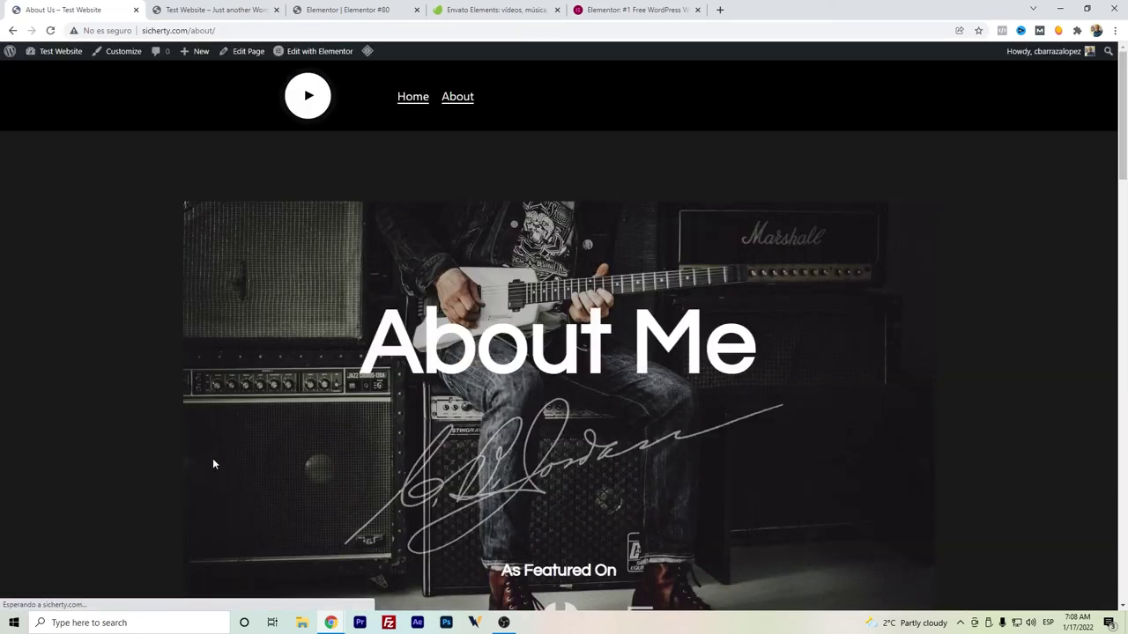
{"action": "left_click", "coordinate": [424, 102]}
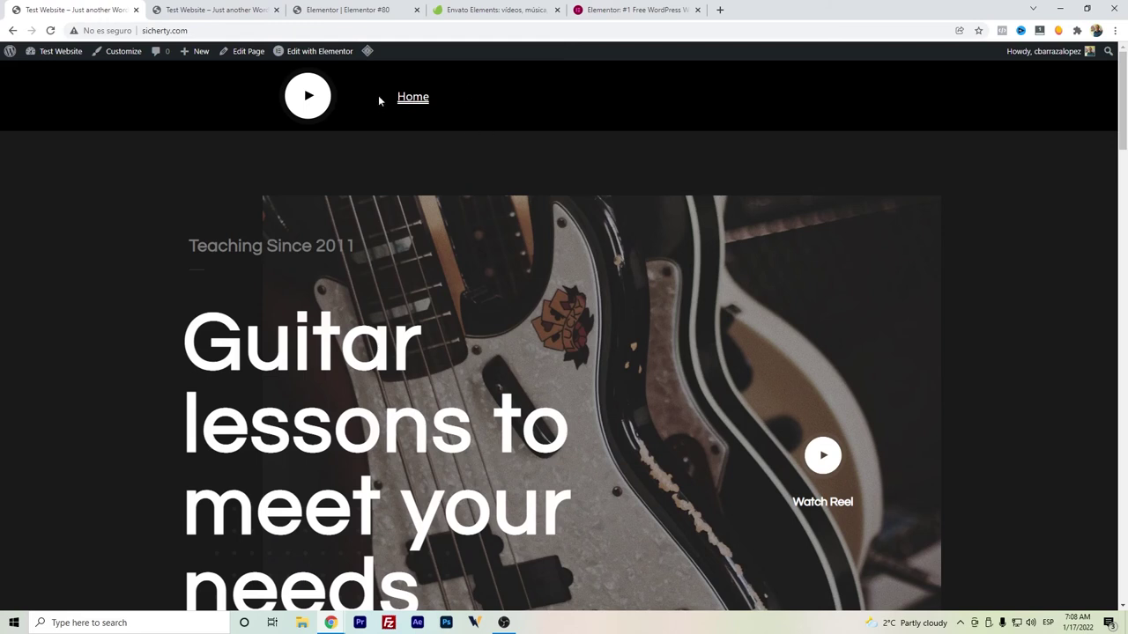
{"action": "mouse_move", "coordinate": [319, 53]}
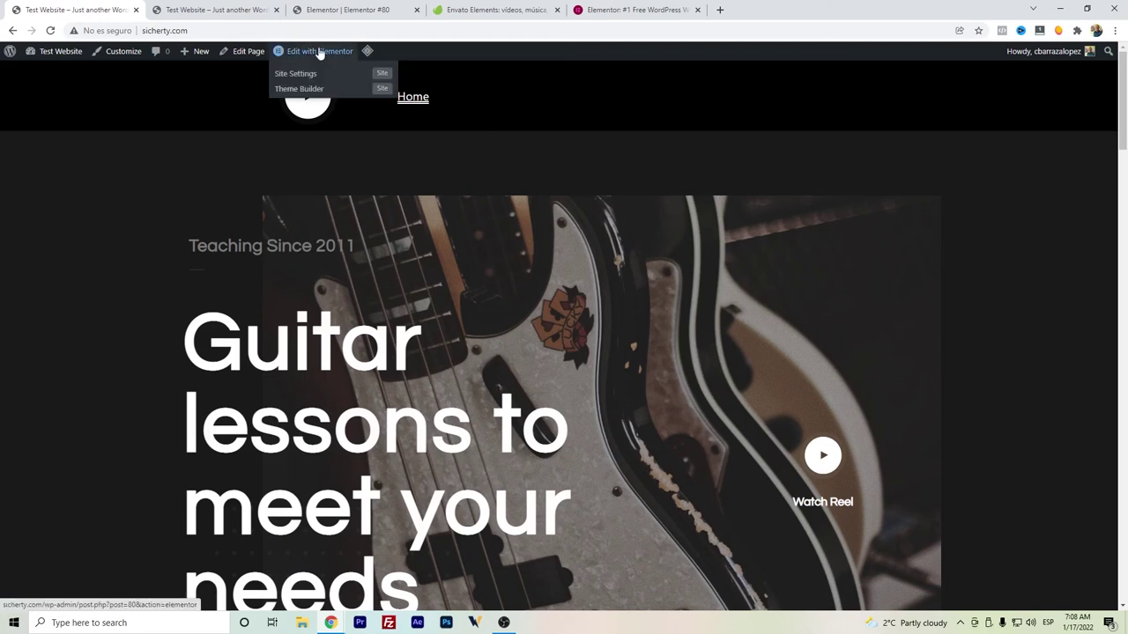
Link the word About in the home page header text to /about.
{"action": "left_click", "coordinate": [351, 10]}
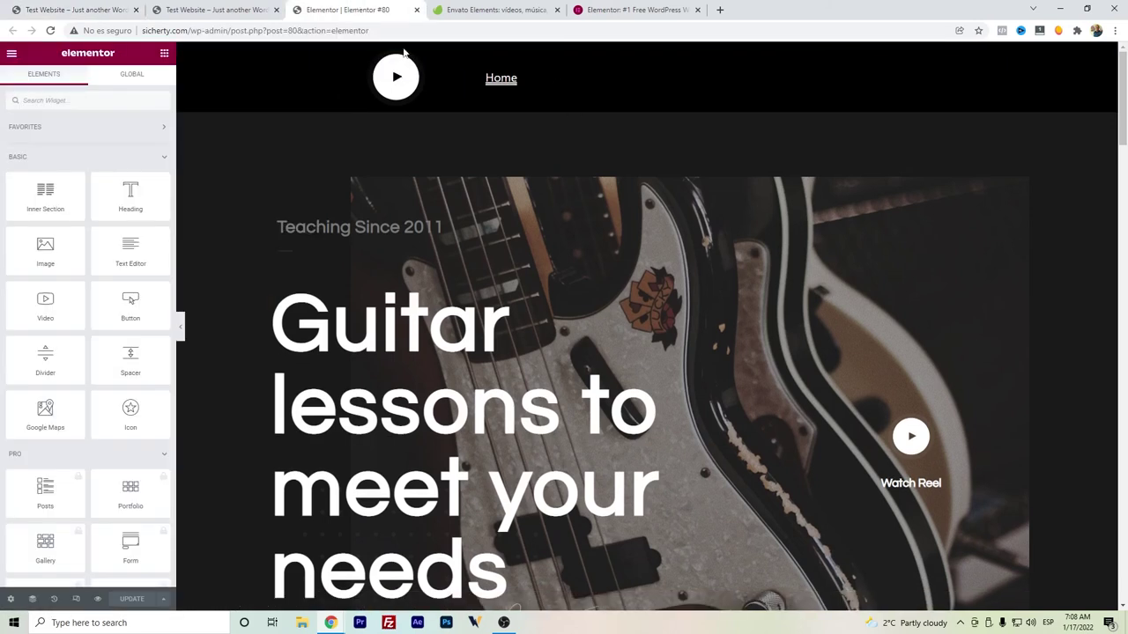
{"action": "left_click", "coordinate": [520, 83]}
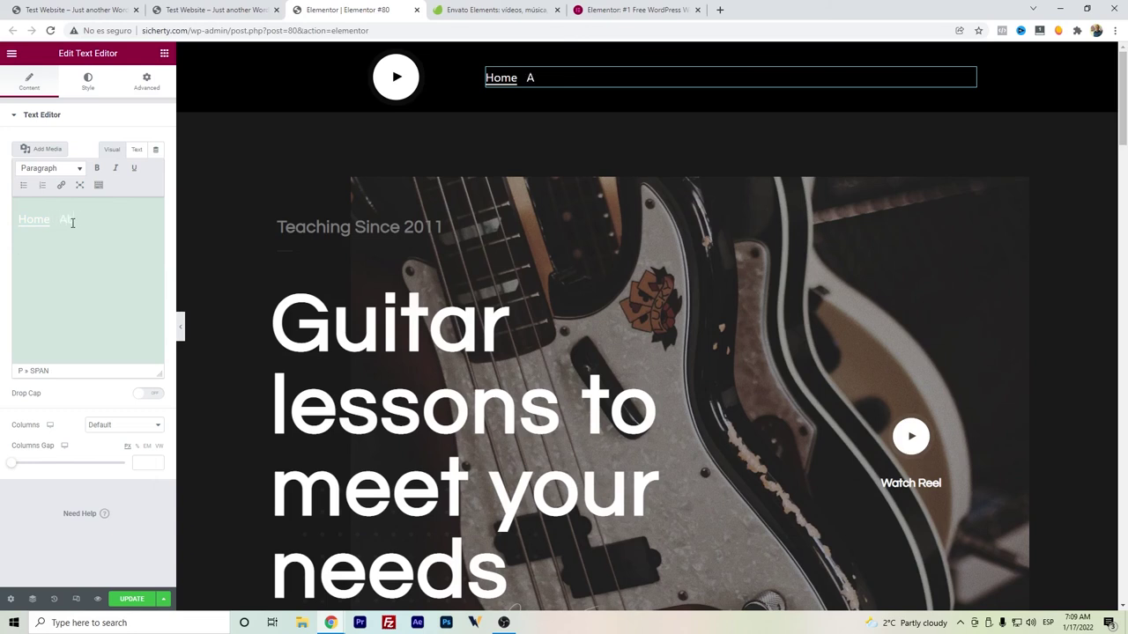
{"action": "double_click", "coordinate": [72, 221]}
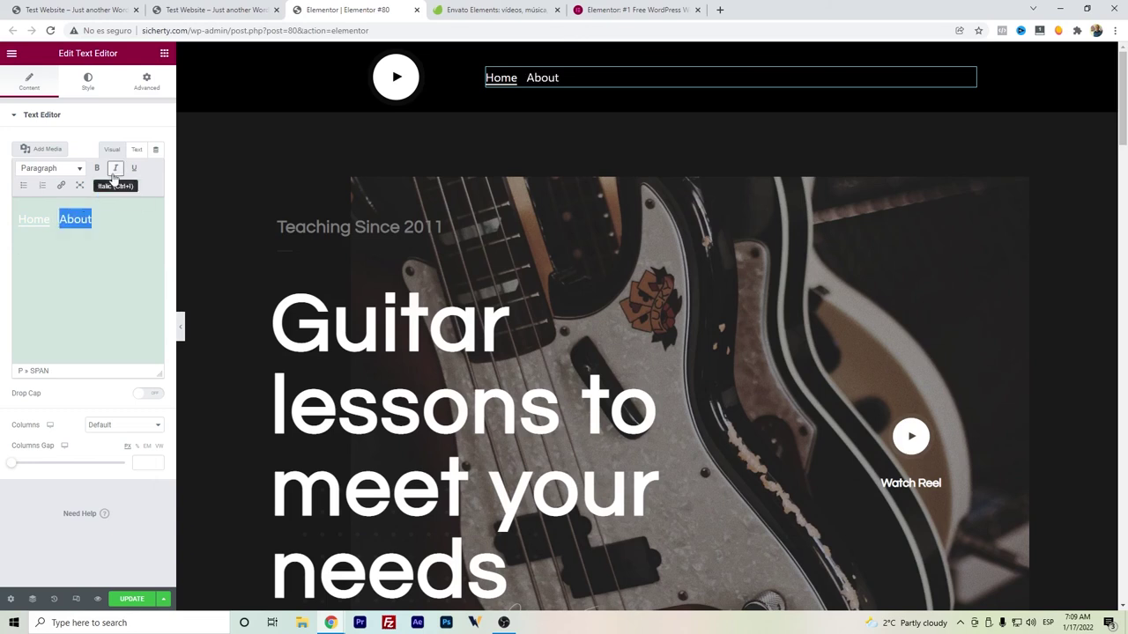
{"action": "left_click", "coordinate": [61, 185]}
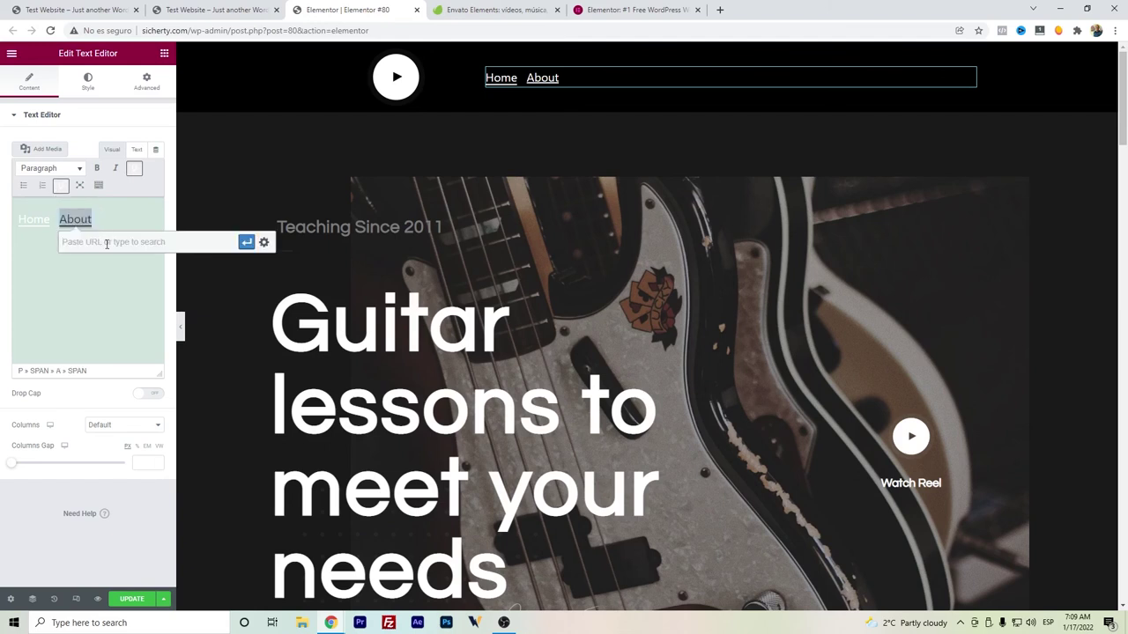
{"action": "type", "text": "/about"}
{"action": "key", "text": "Return"}
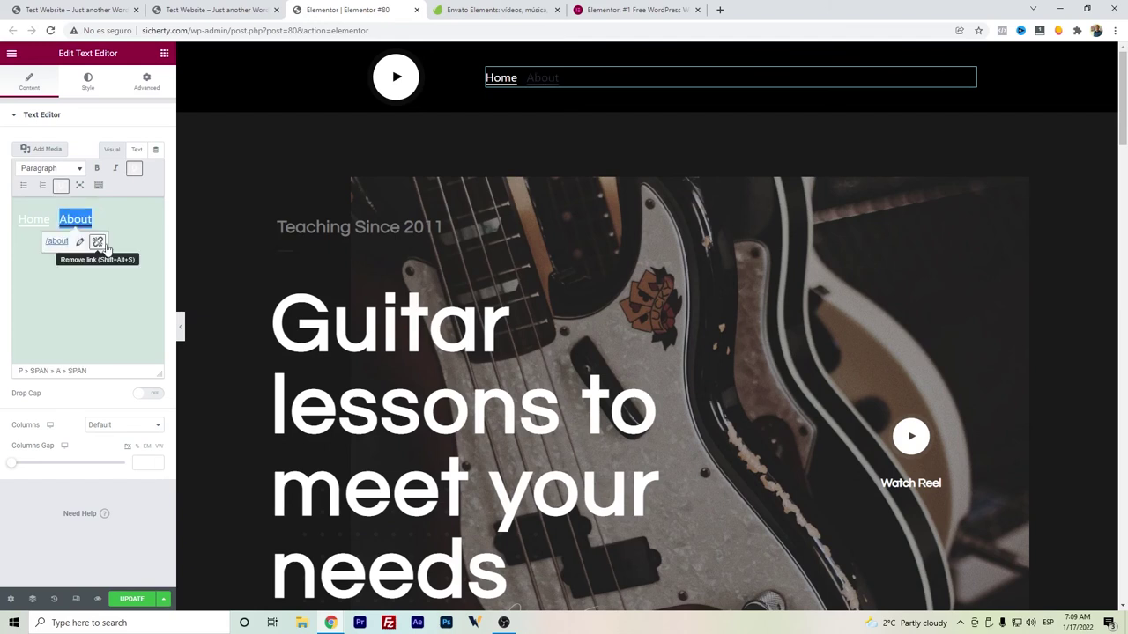
Make the About link text white and update the home page.
{"action": "left_click", "coordinate": [97, 185]}
{"action": "left_click", "coordinate": [74, 205]}
{"action": "left_click", "coordinate": [104, 270]}
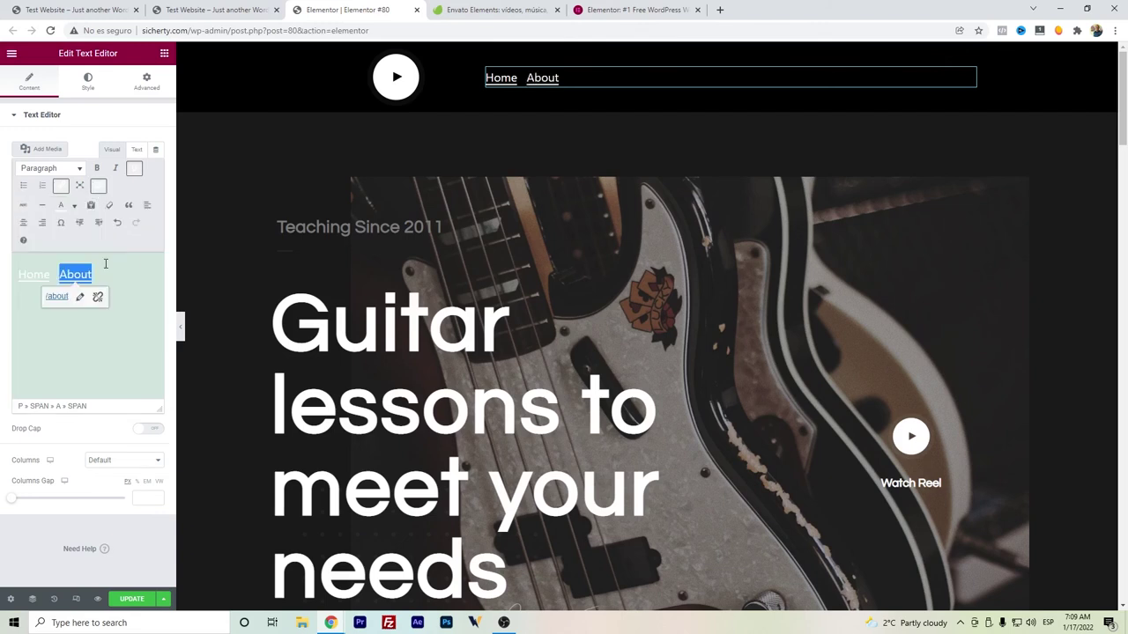
{"action": "left_click", "coordinate": [134, 599]}
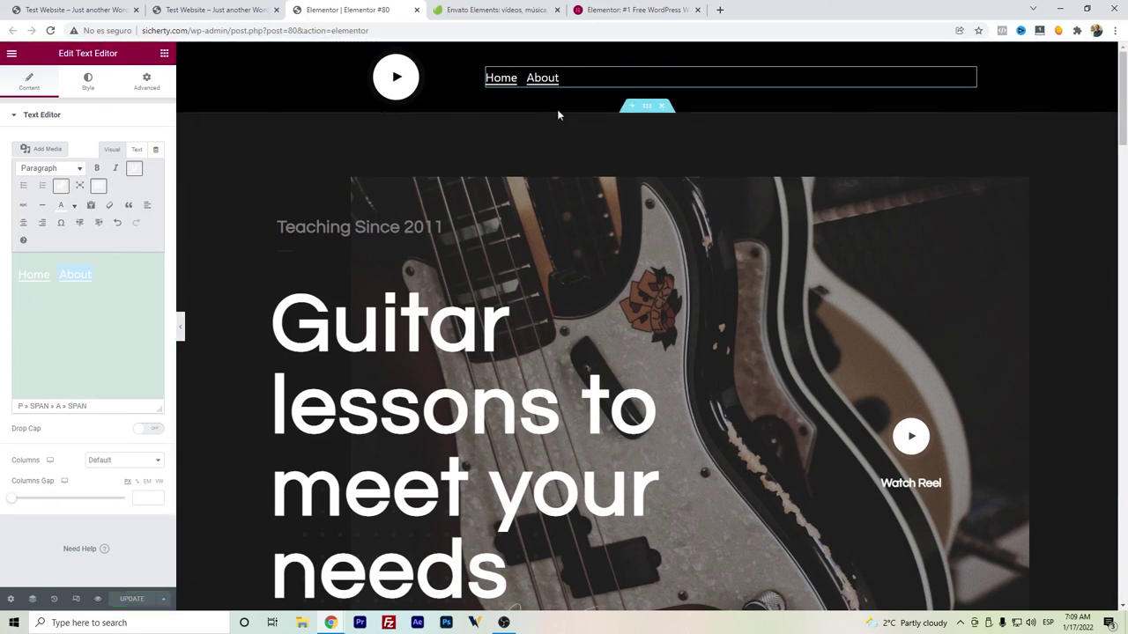
Preview the site, test the About and Home header links, and scroll down the homepage.
{"action": "left_click", "coordinate": [12, 53]}
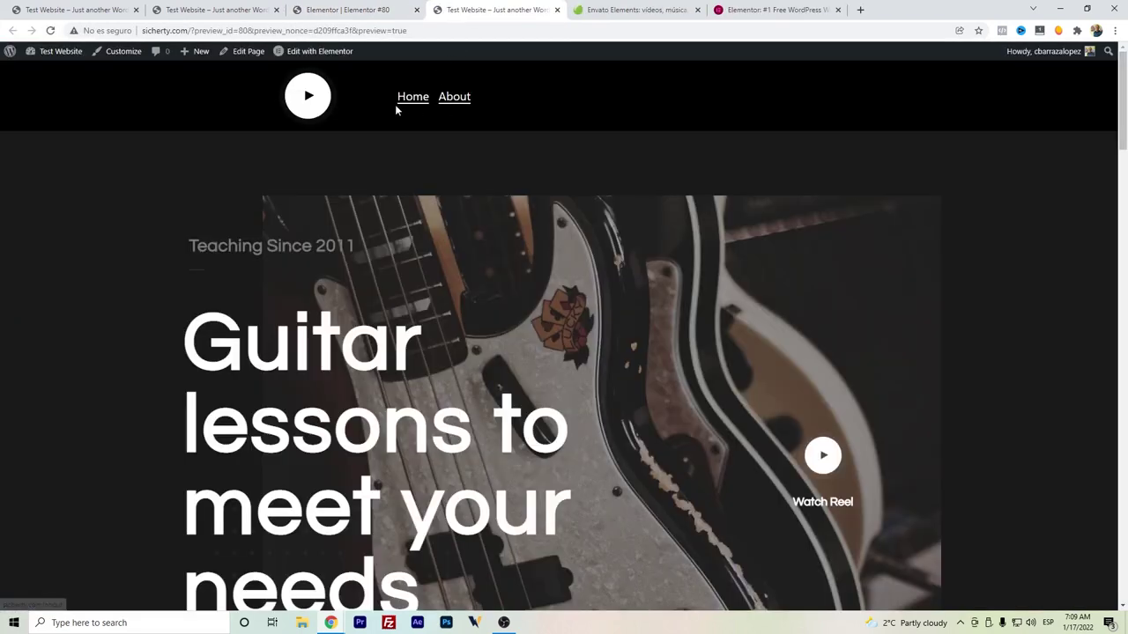
{"action": "left_click", "coordinate": [446, 105]}
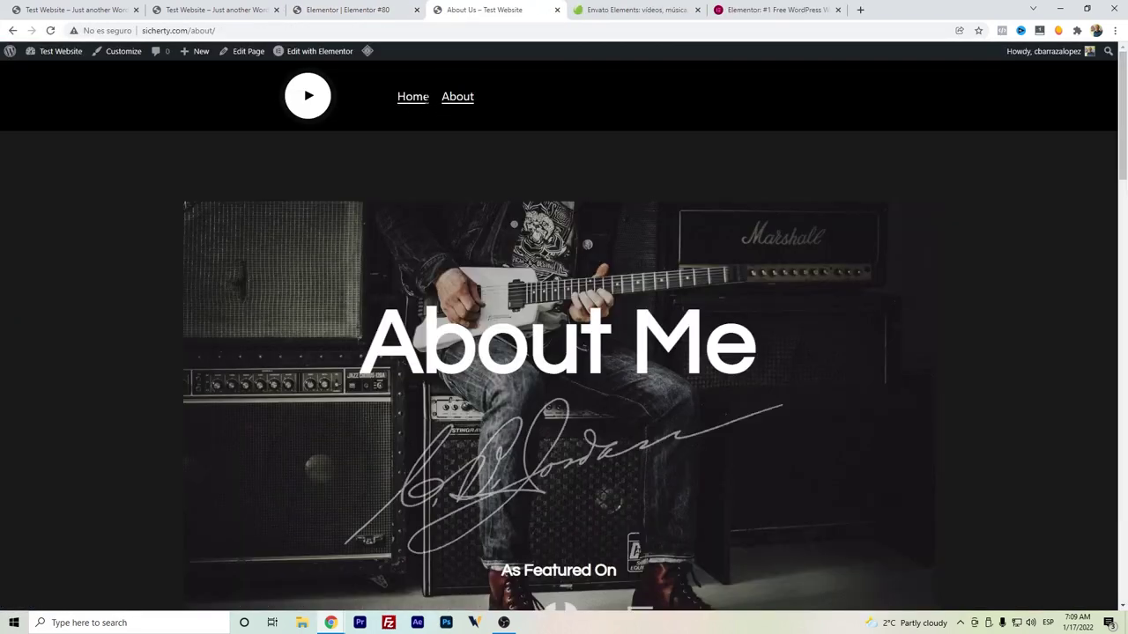
{"action": "left_click", "coordinate": [415, 104]}
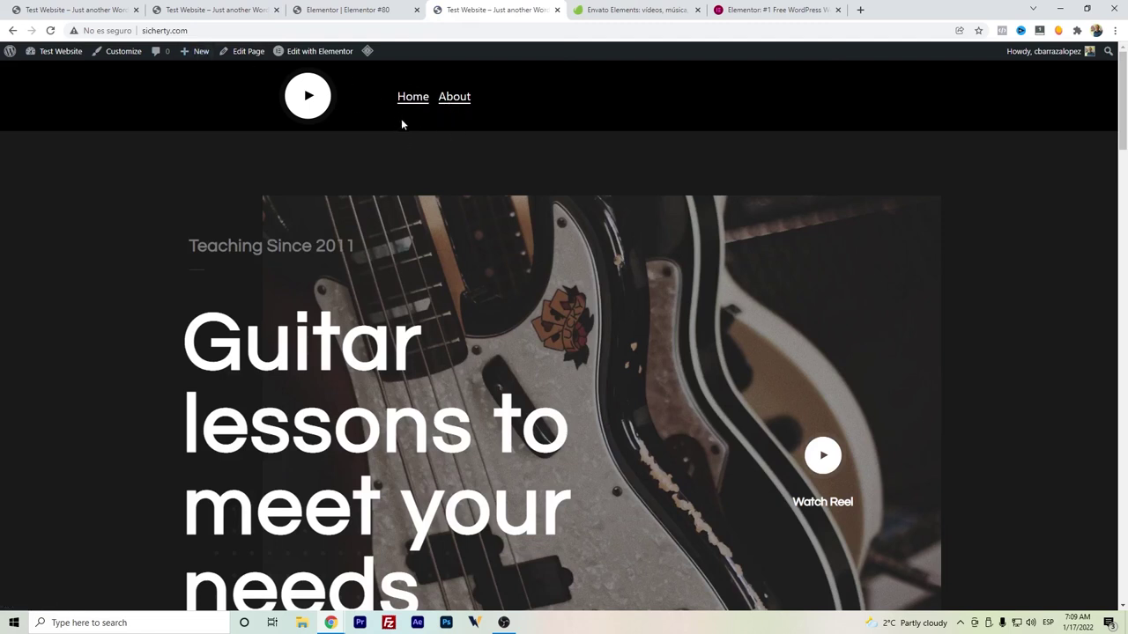
{"action": "scroll", "coordinate": [456, 132], "scroll_direction": "down", "scroll_amount": 1}
{"action": "scroll", "coordinate": [458, 152], "scroll_direction": "down", "scroll_amount": 15}
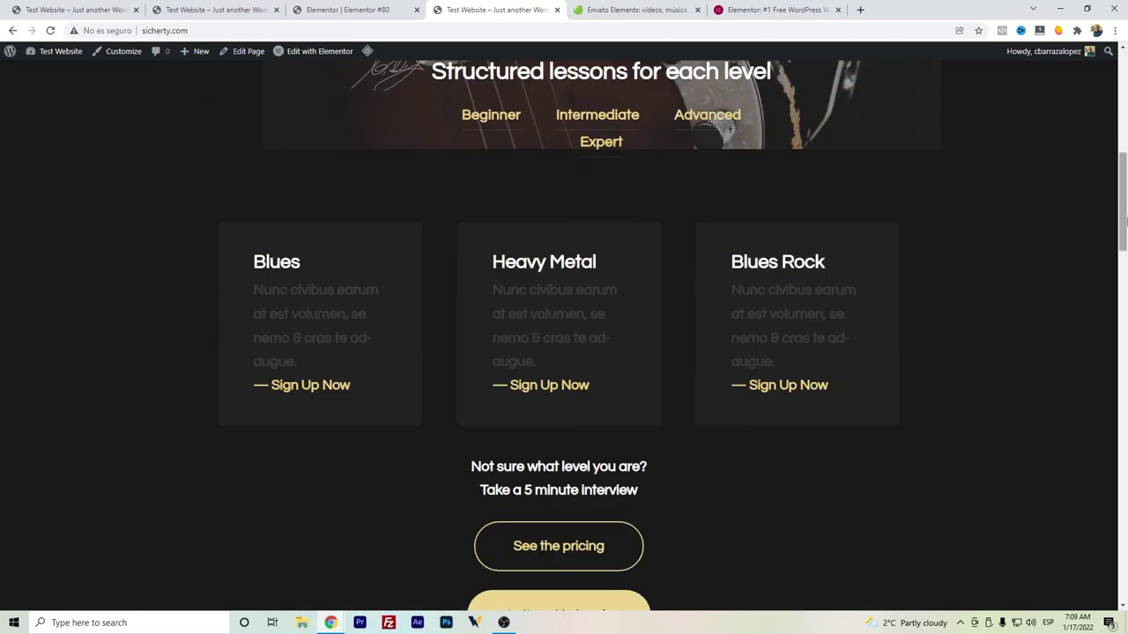
{"action": "left_click_drag", "start_coordinate": [1124, 426], "coordinate": [1123, 70]}
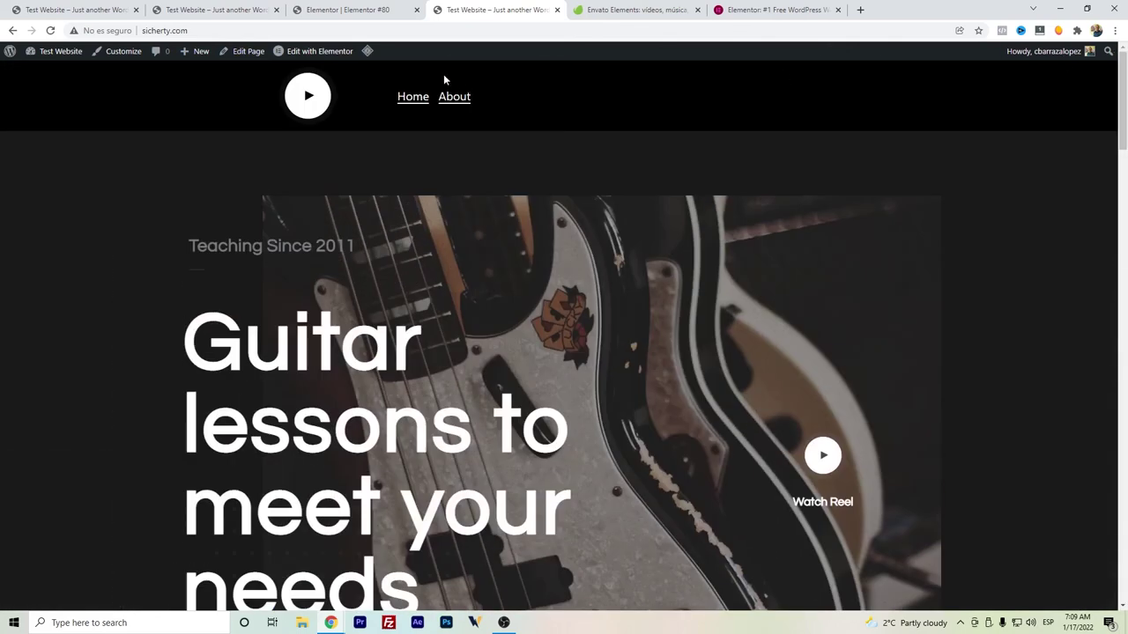